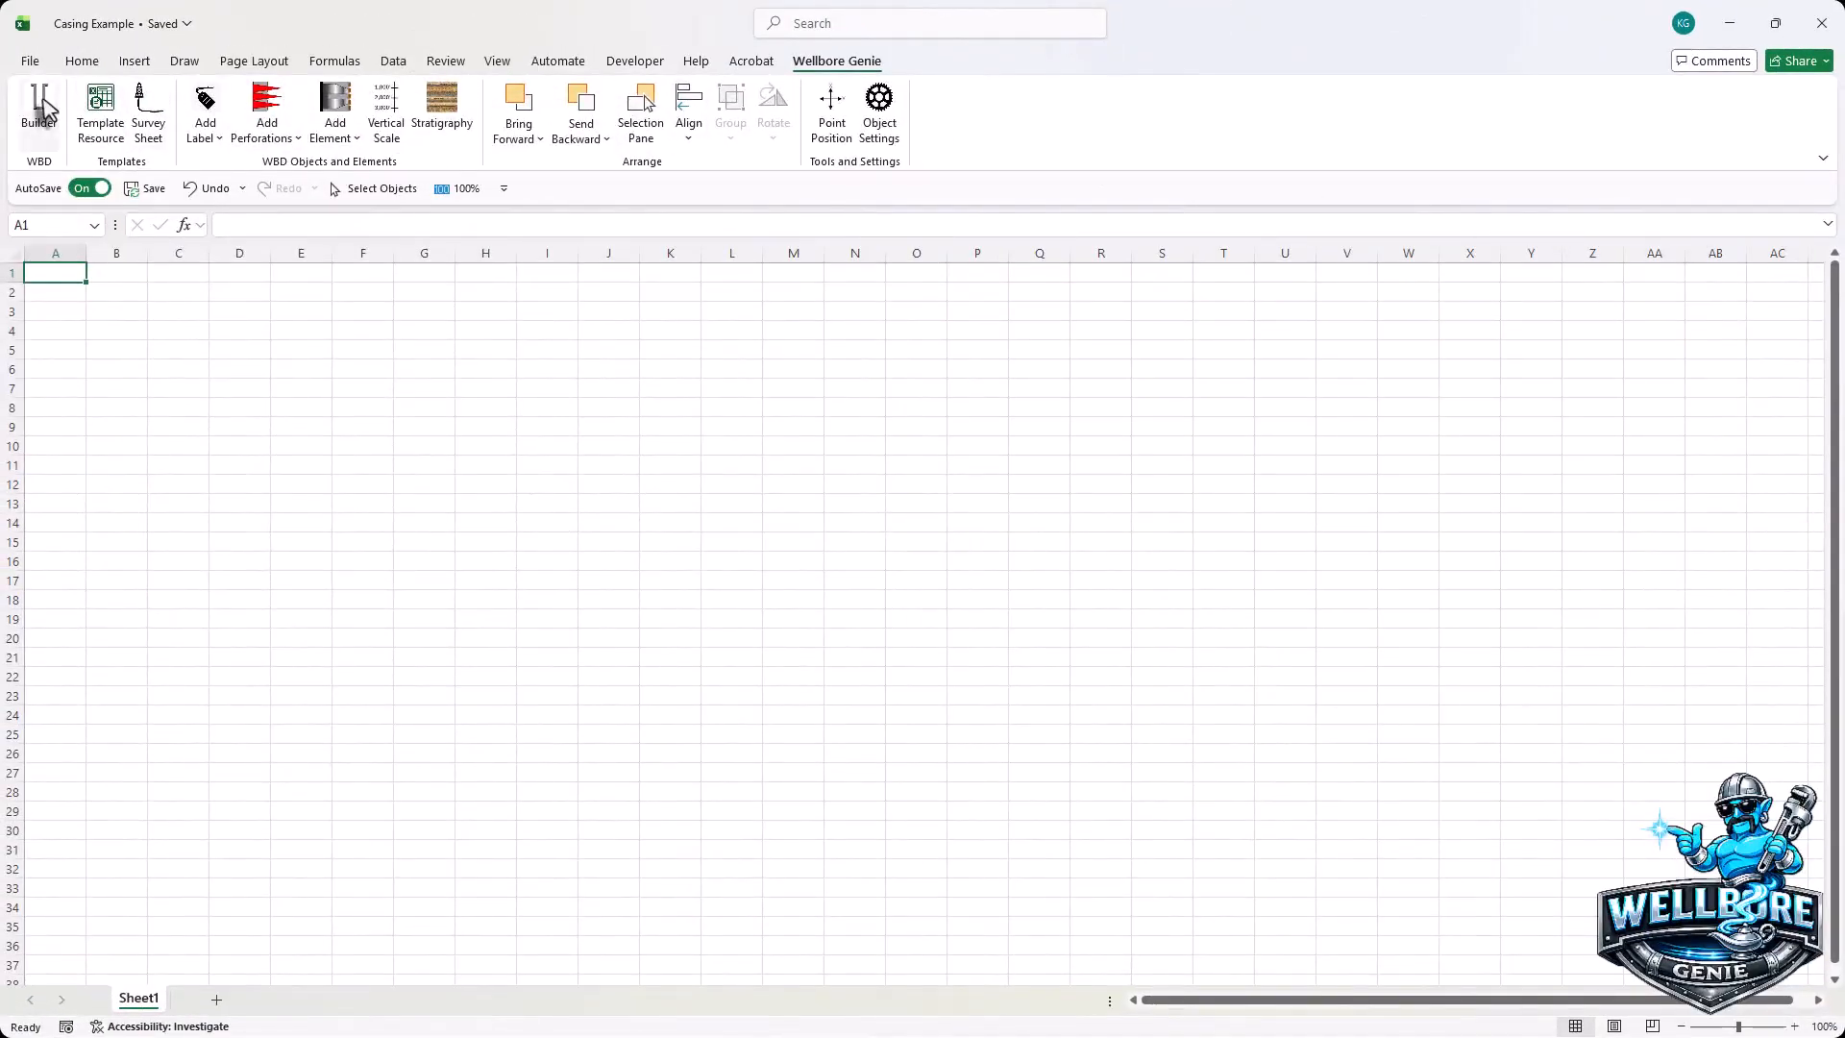
- Open the Wellbore Schematic Builder from the Wellbore Genie ribbon tab
left_click(43, 108)
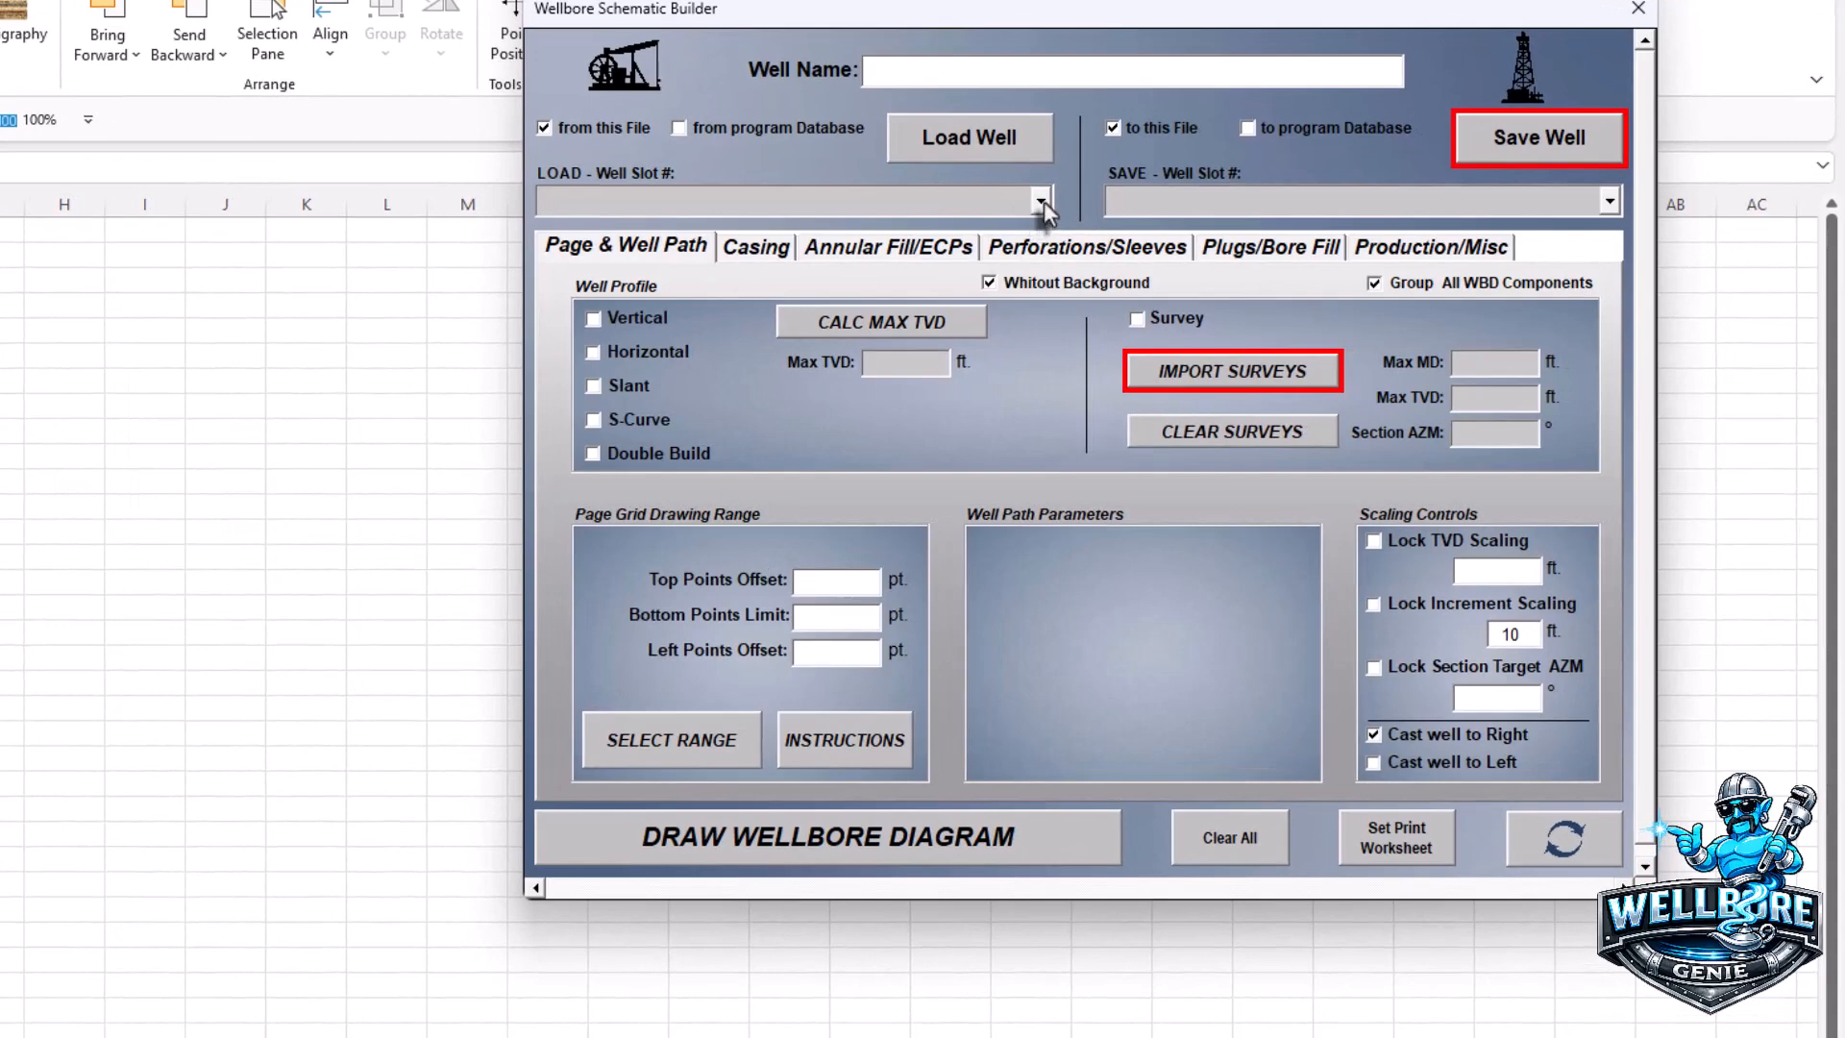
- Load the Example: Horizontal f/ Survey well from slot 1 and show its Casing settings
left_click(1203, 243)
left_click(844, 228)
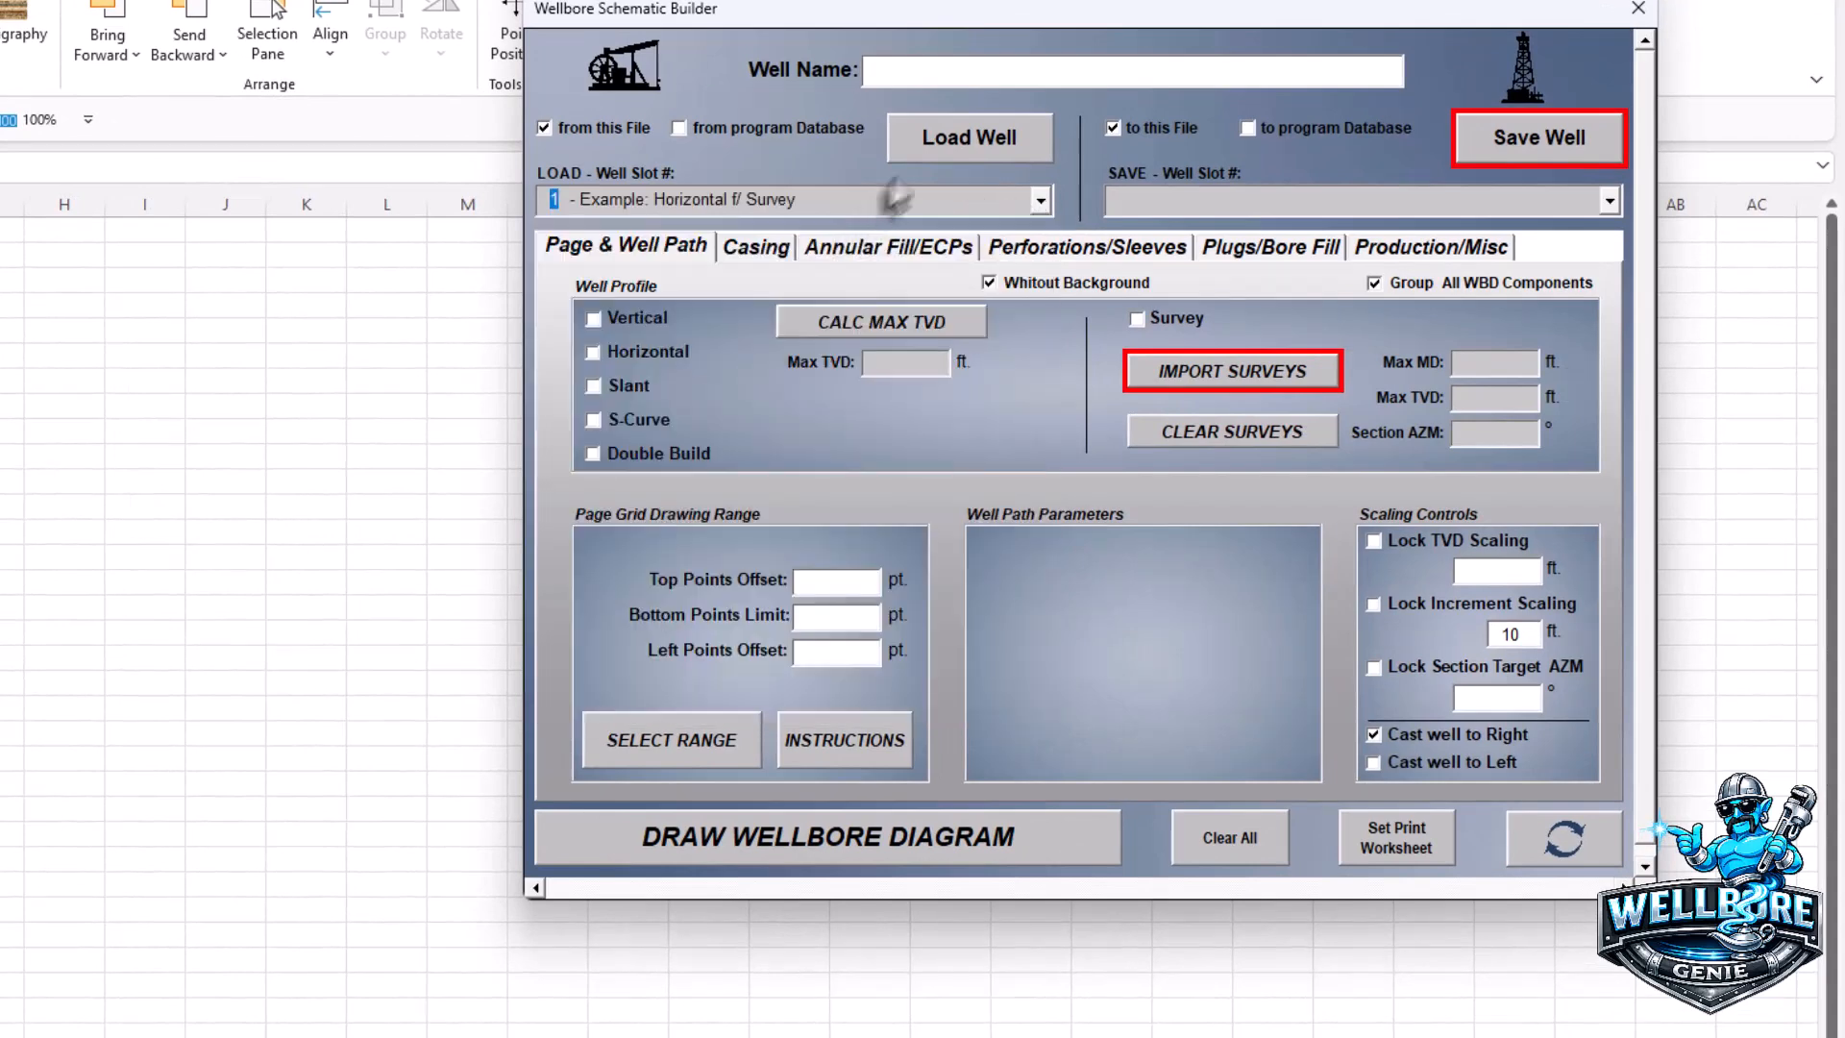
left_click(933, 134)
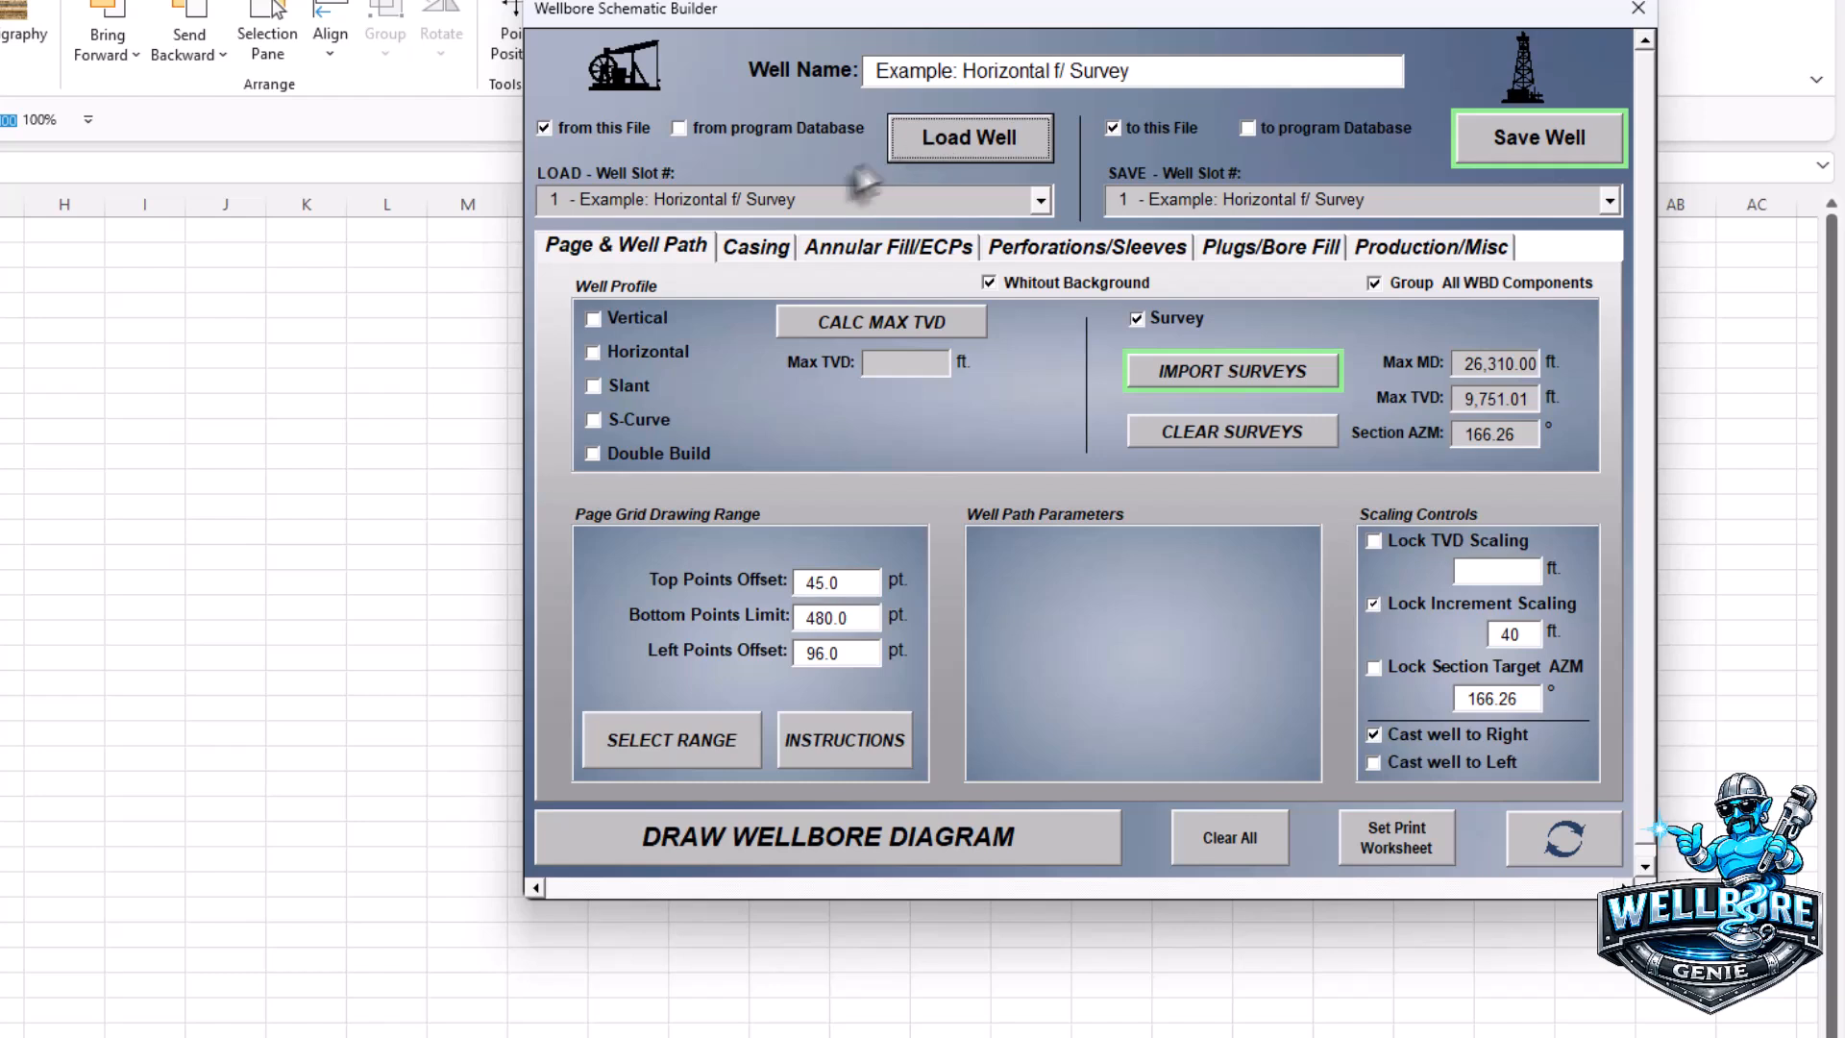
left_click(759, 244)
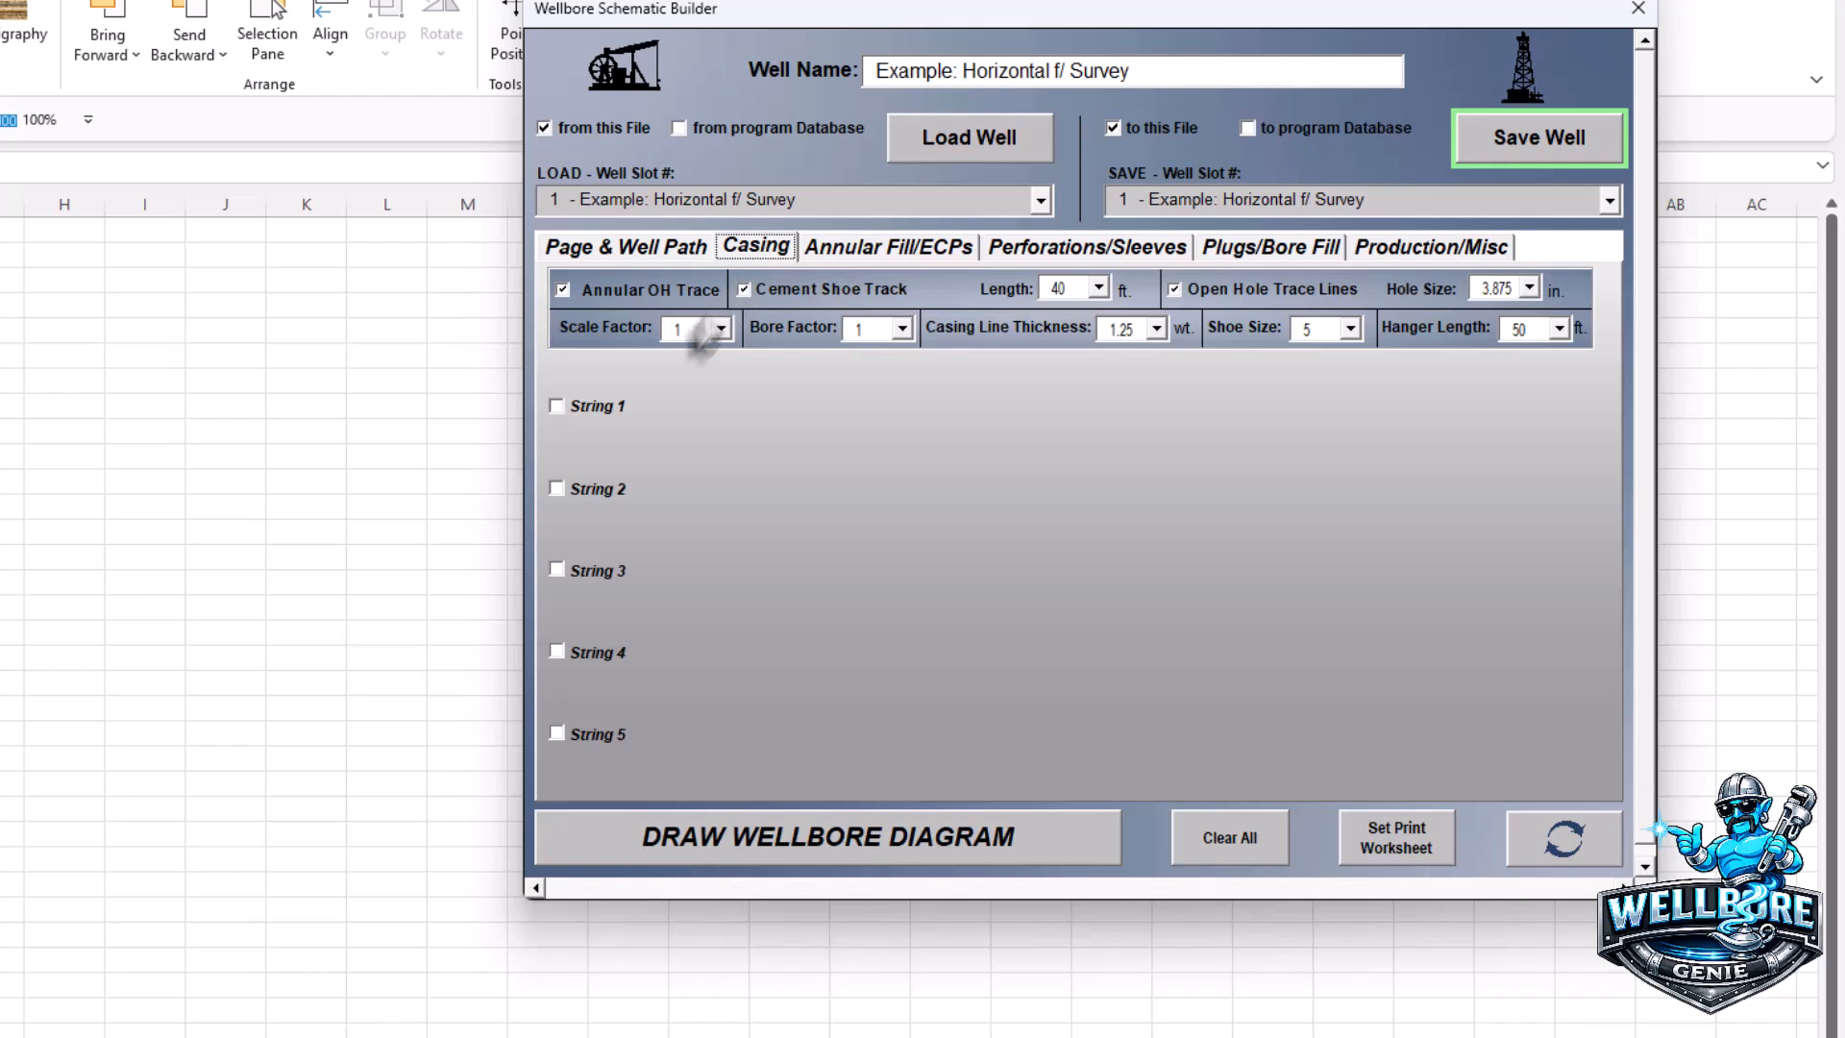
- Enable casing strings 1–4 and give String 1 a 13.375 in OD and 17.5 in hole
left_click(556, 649)
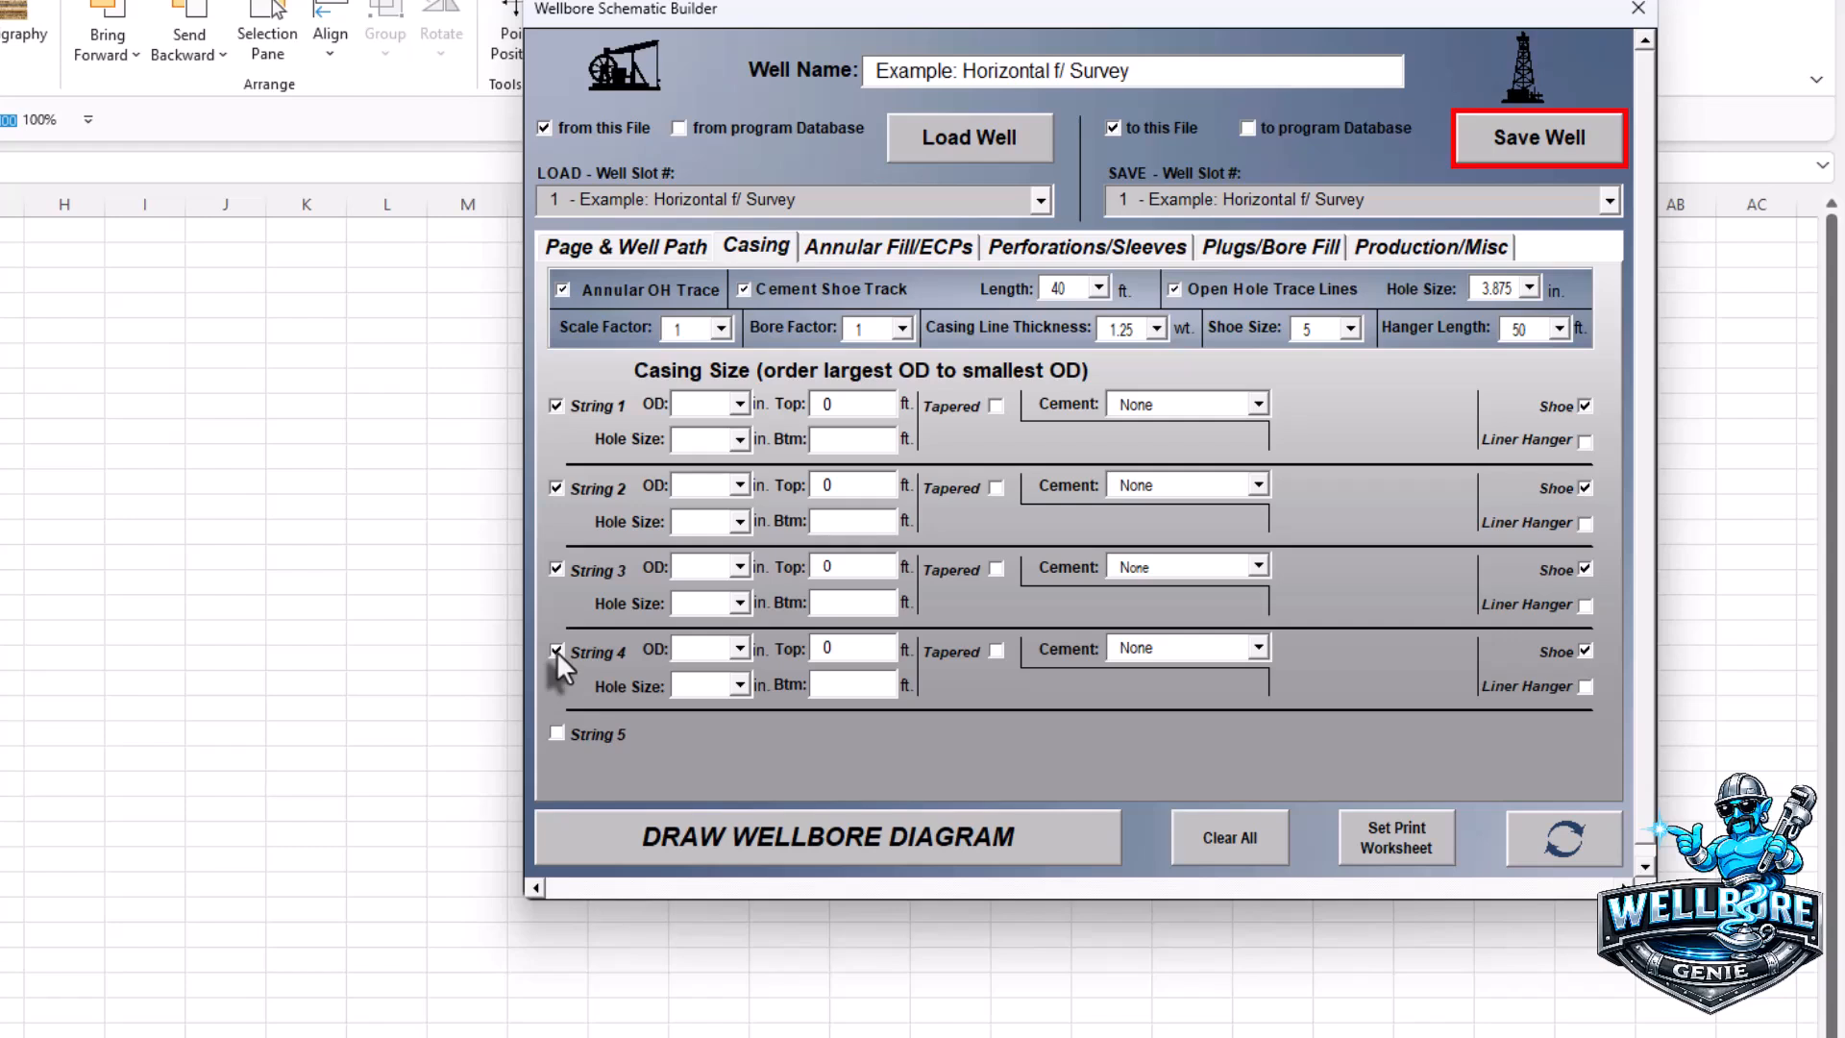
left_click(740, 404)
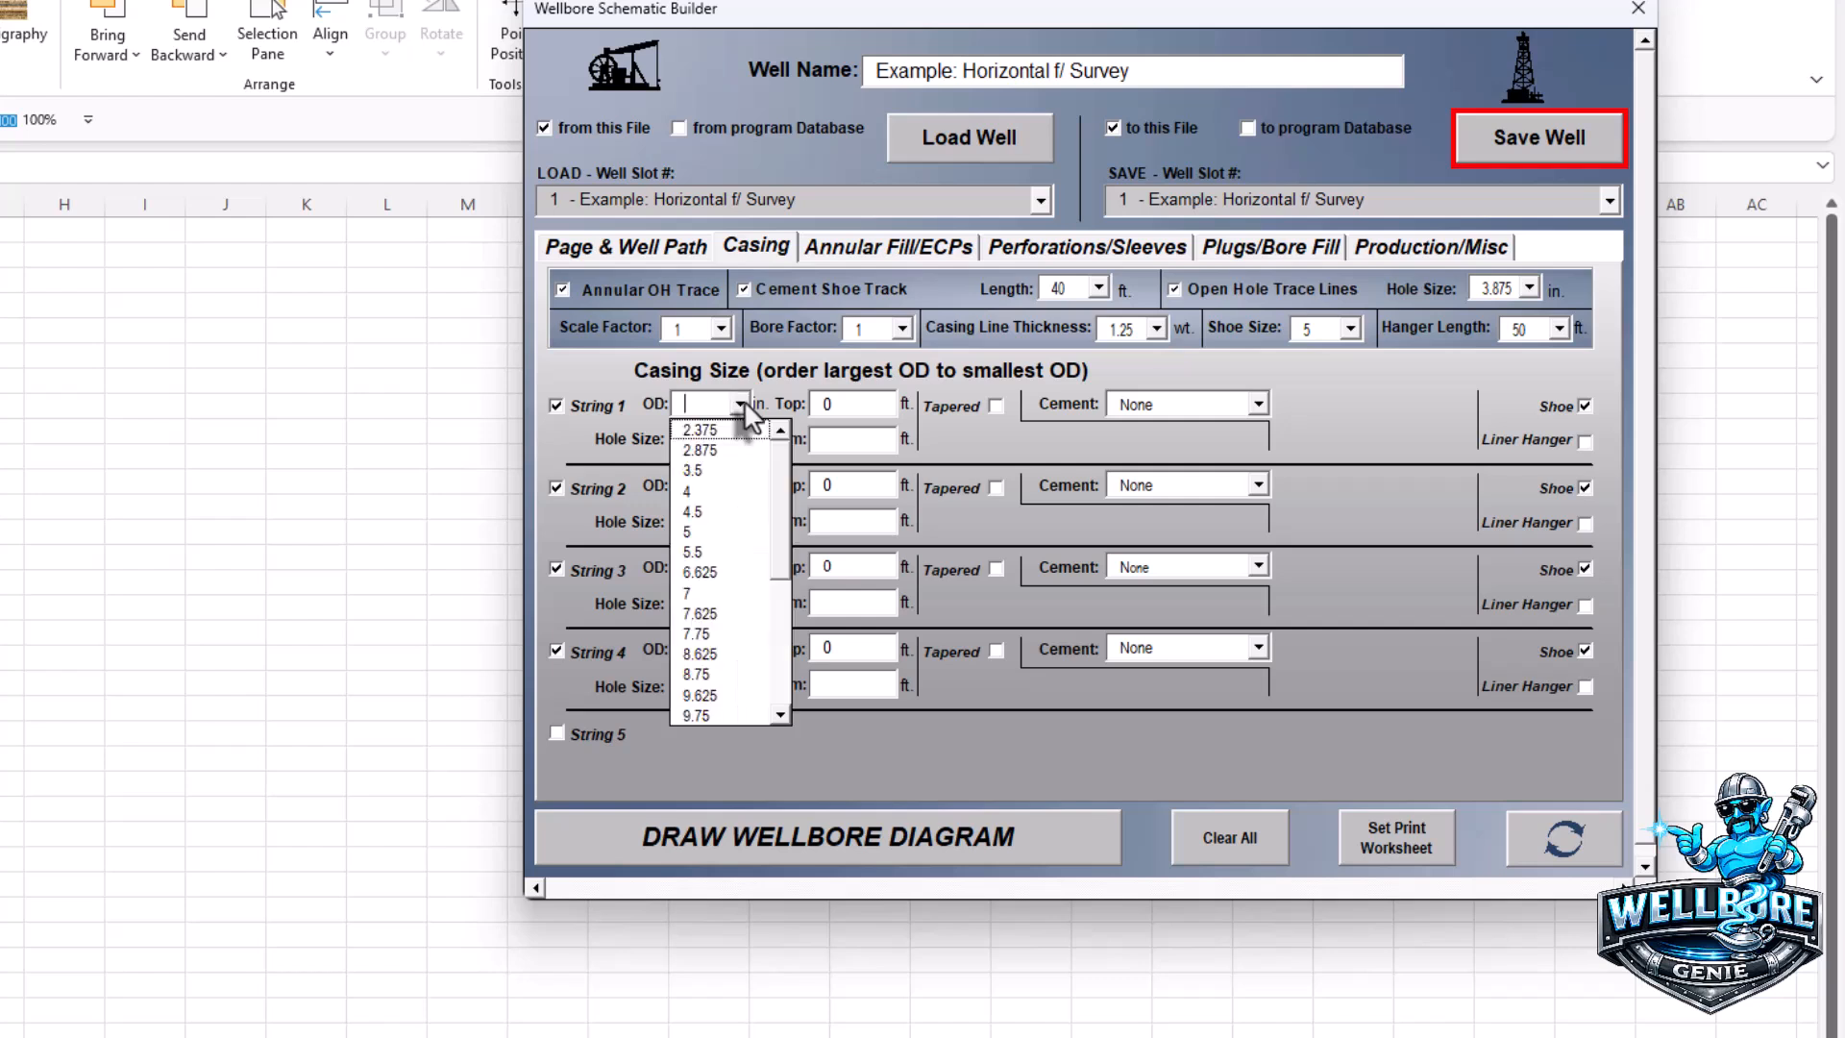
scroll(769, 577, "down", 3)
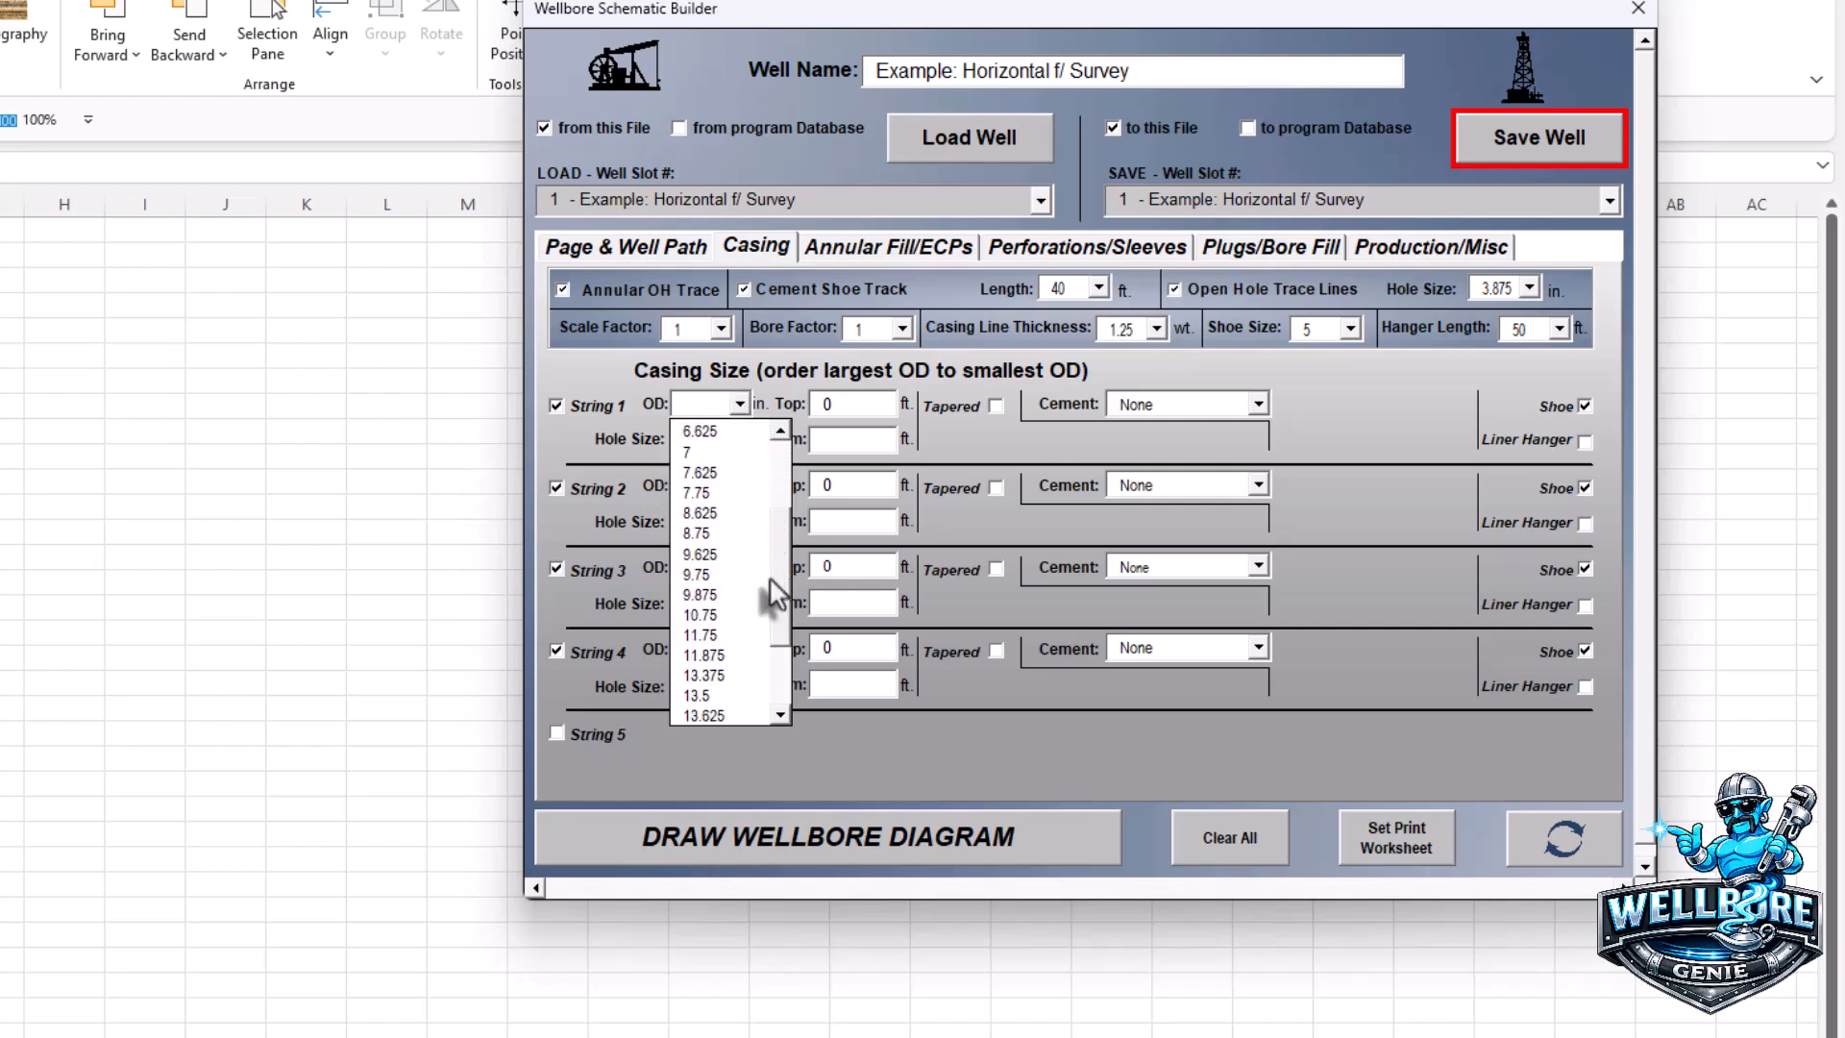
left_click(709, 676)
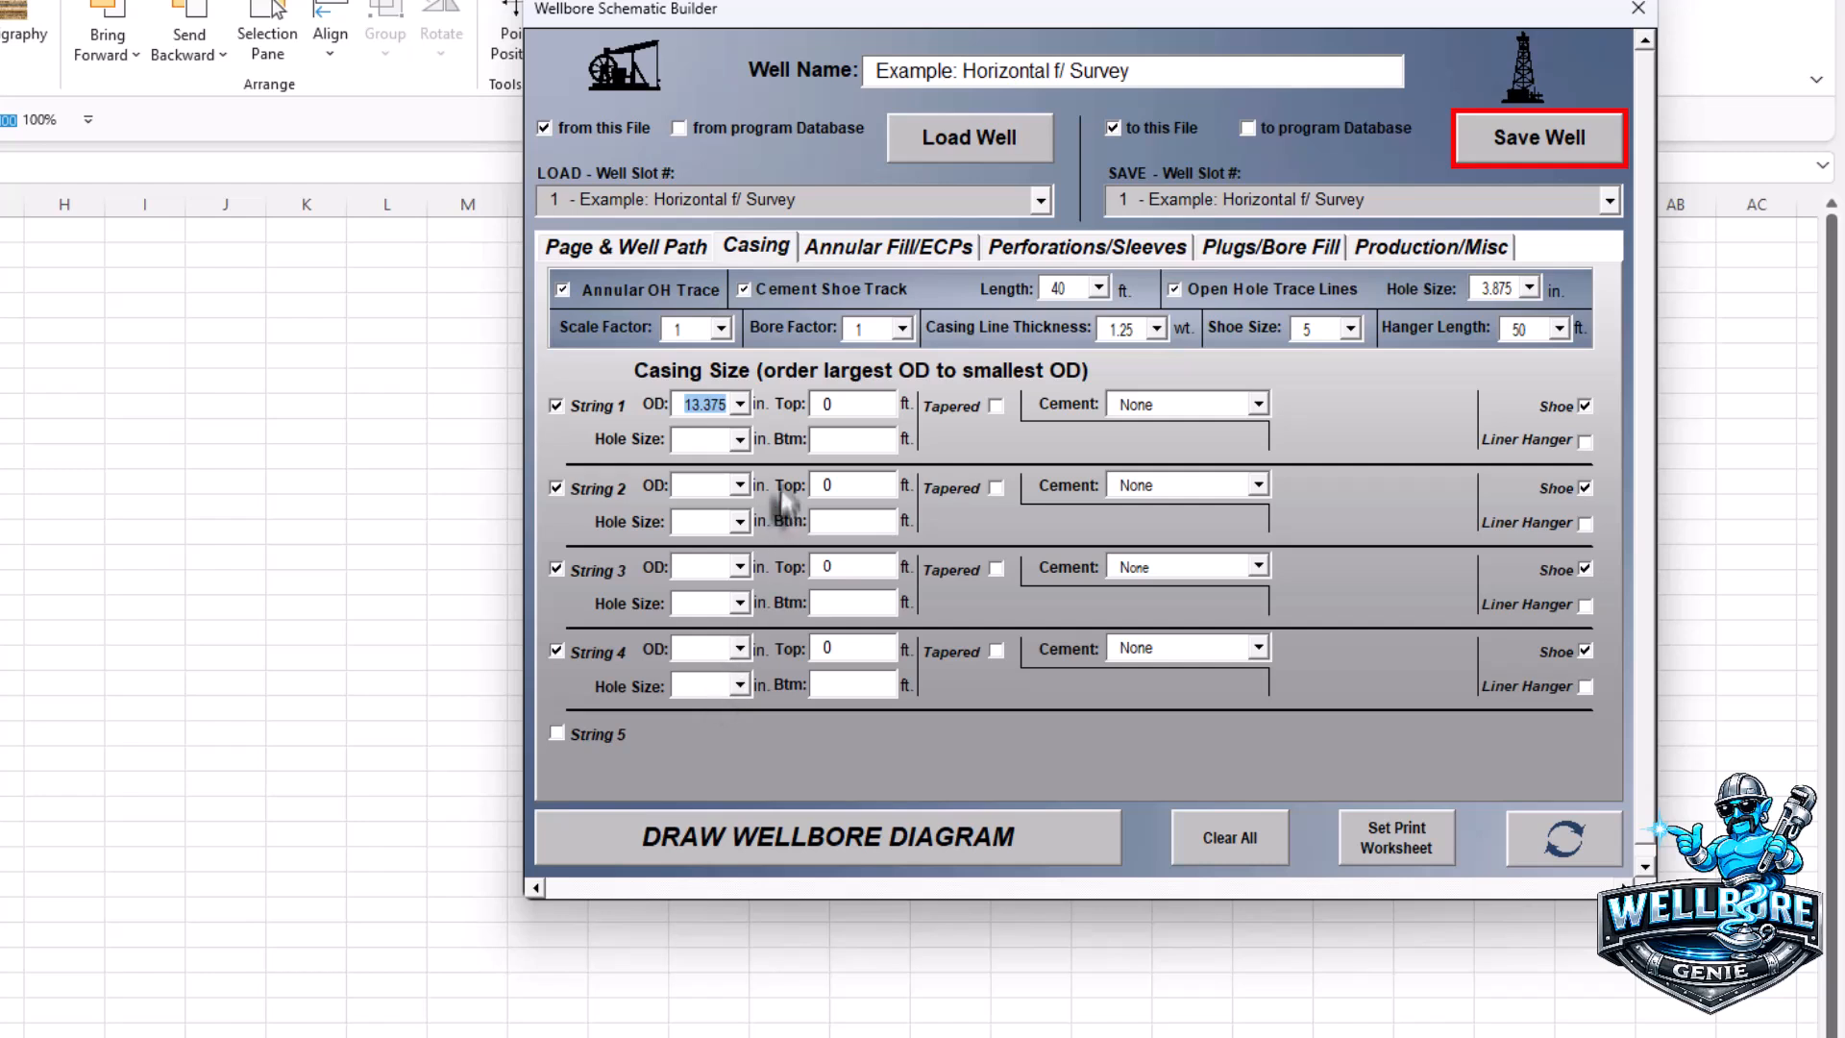
left_click(741, 440)
left_click_drag(776, 535, 768, 624)
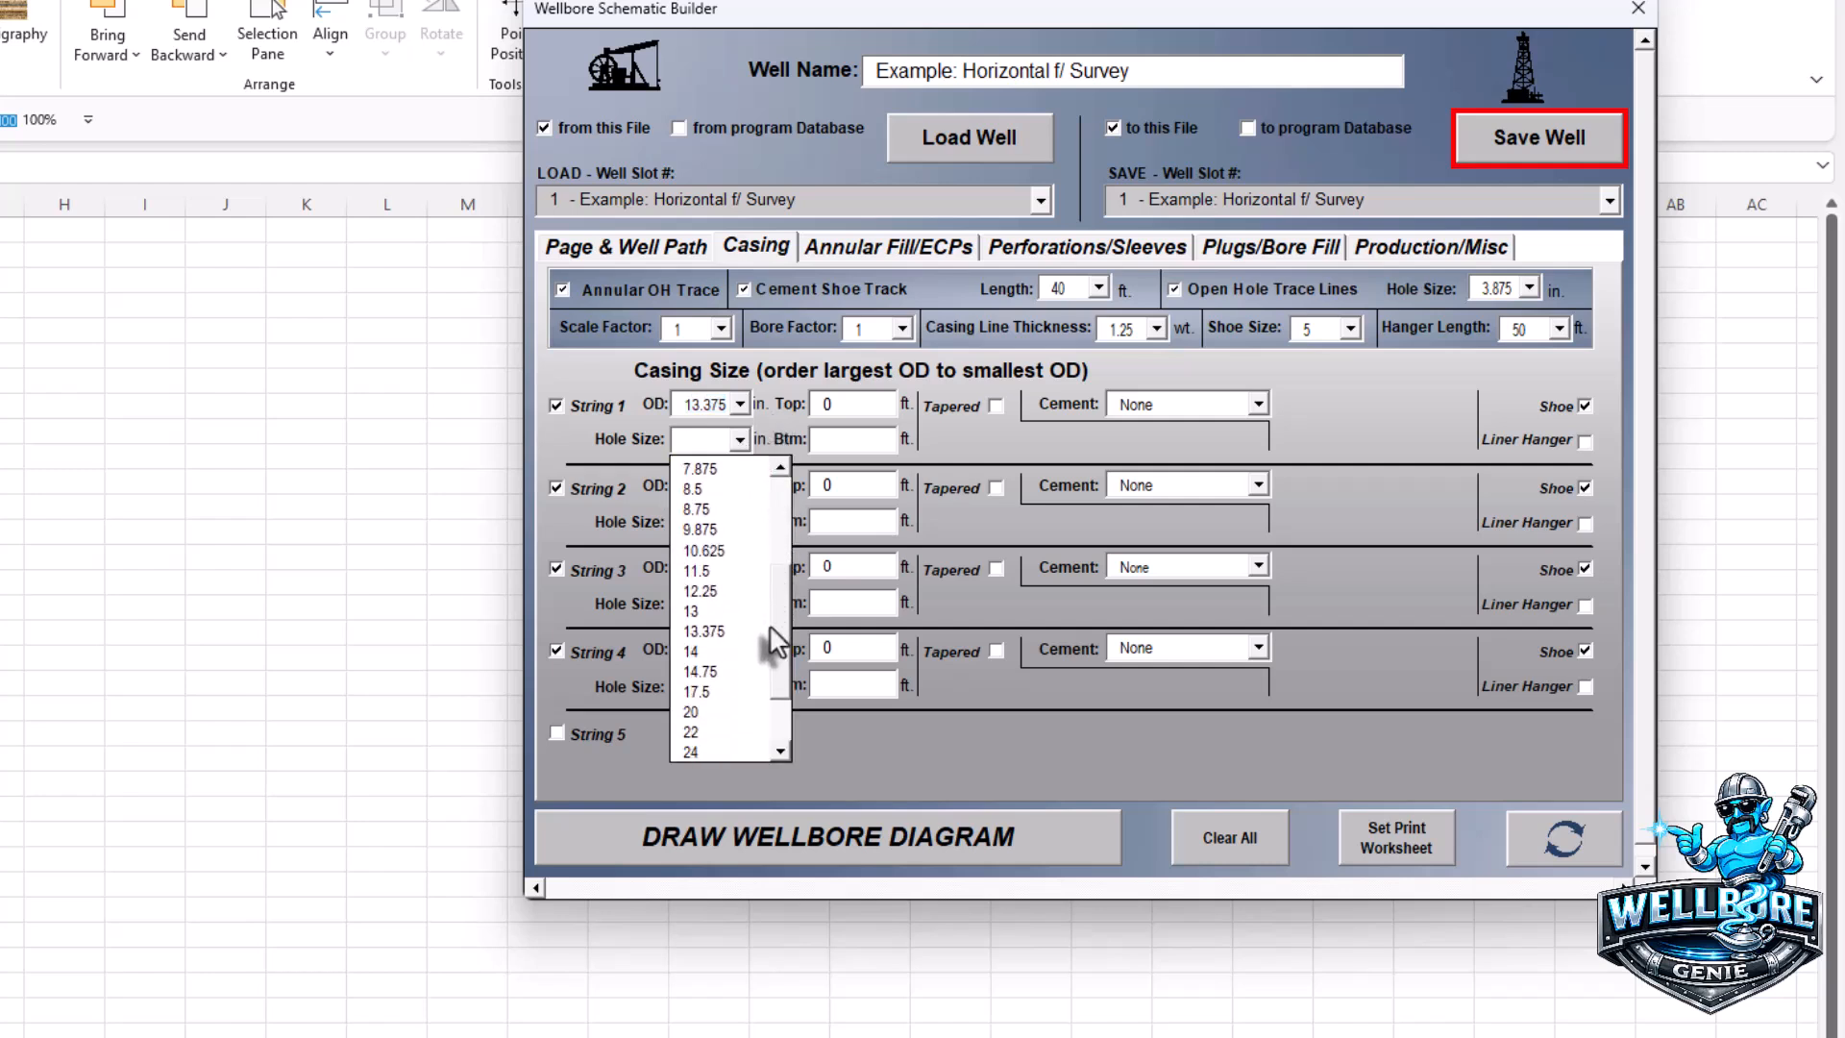
left_click(716, 696)
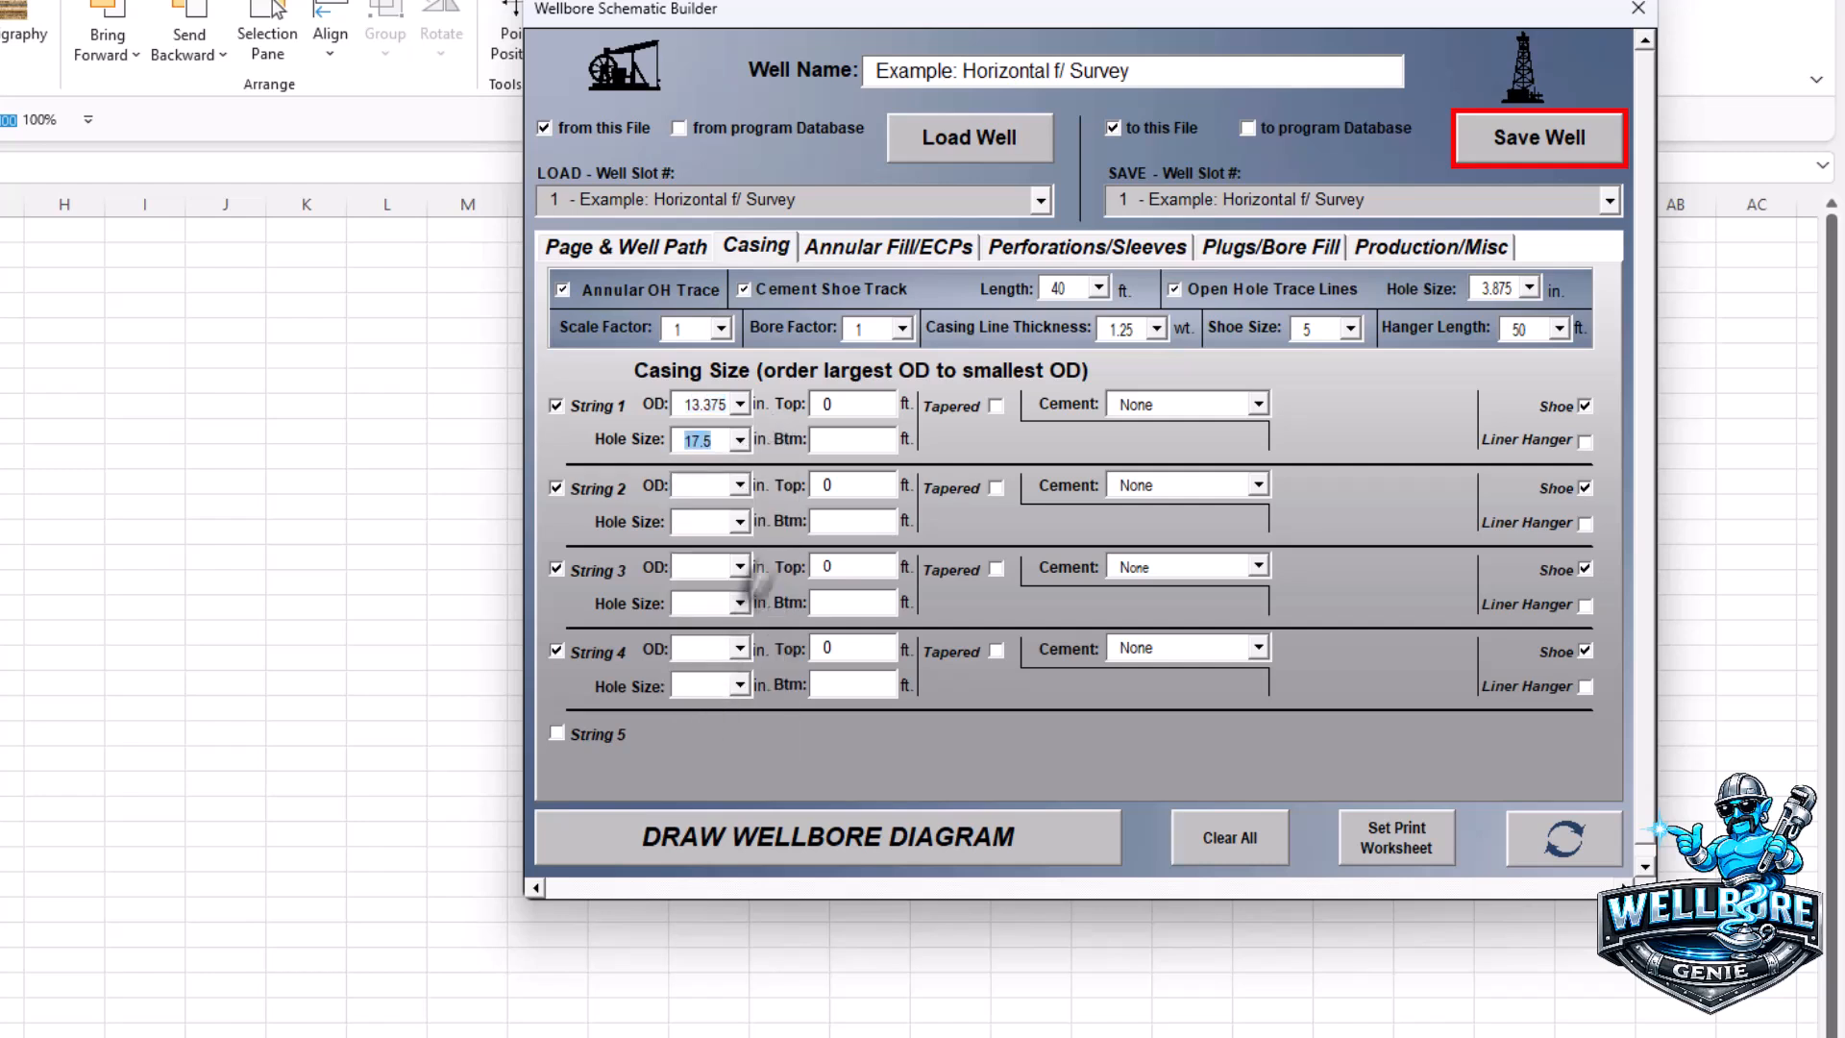
- Set String 1 bottom depth to 800 ft with Lead Only cement
left_click(825, 440)
type("800")
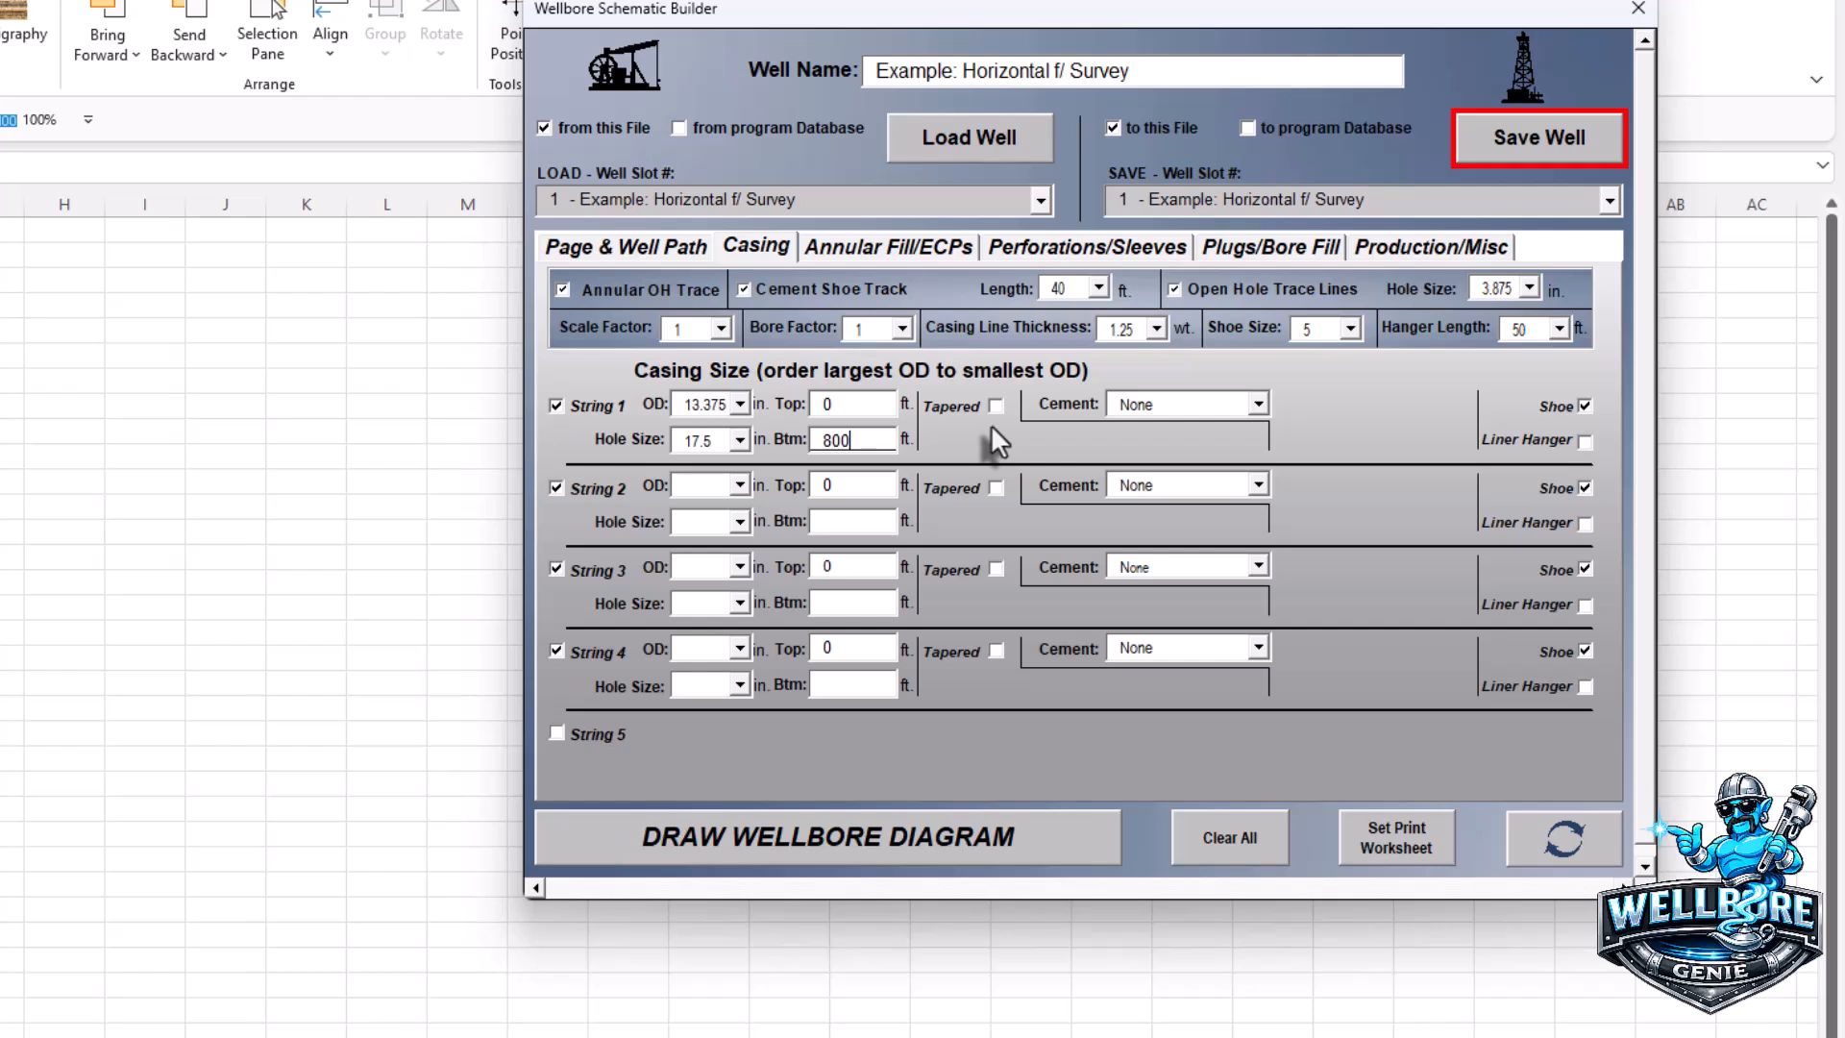
left_click(1259, 403)
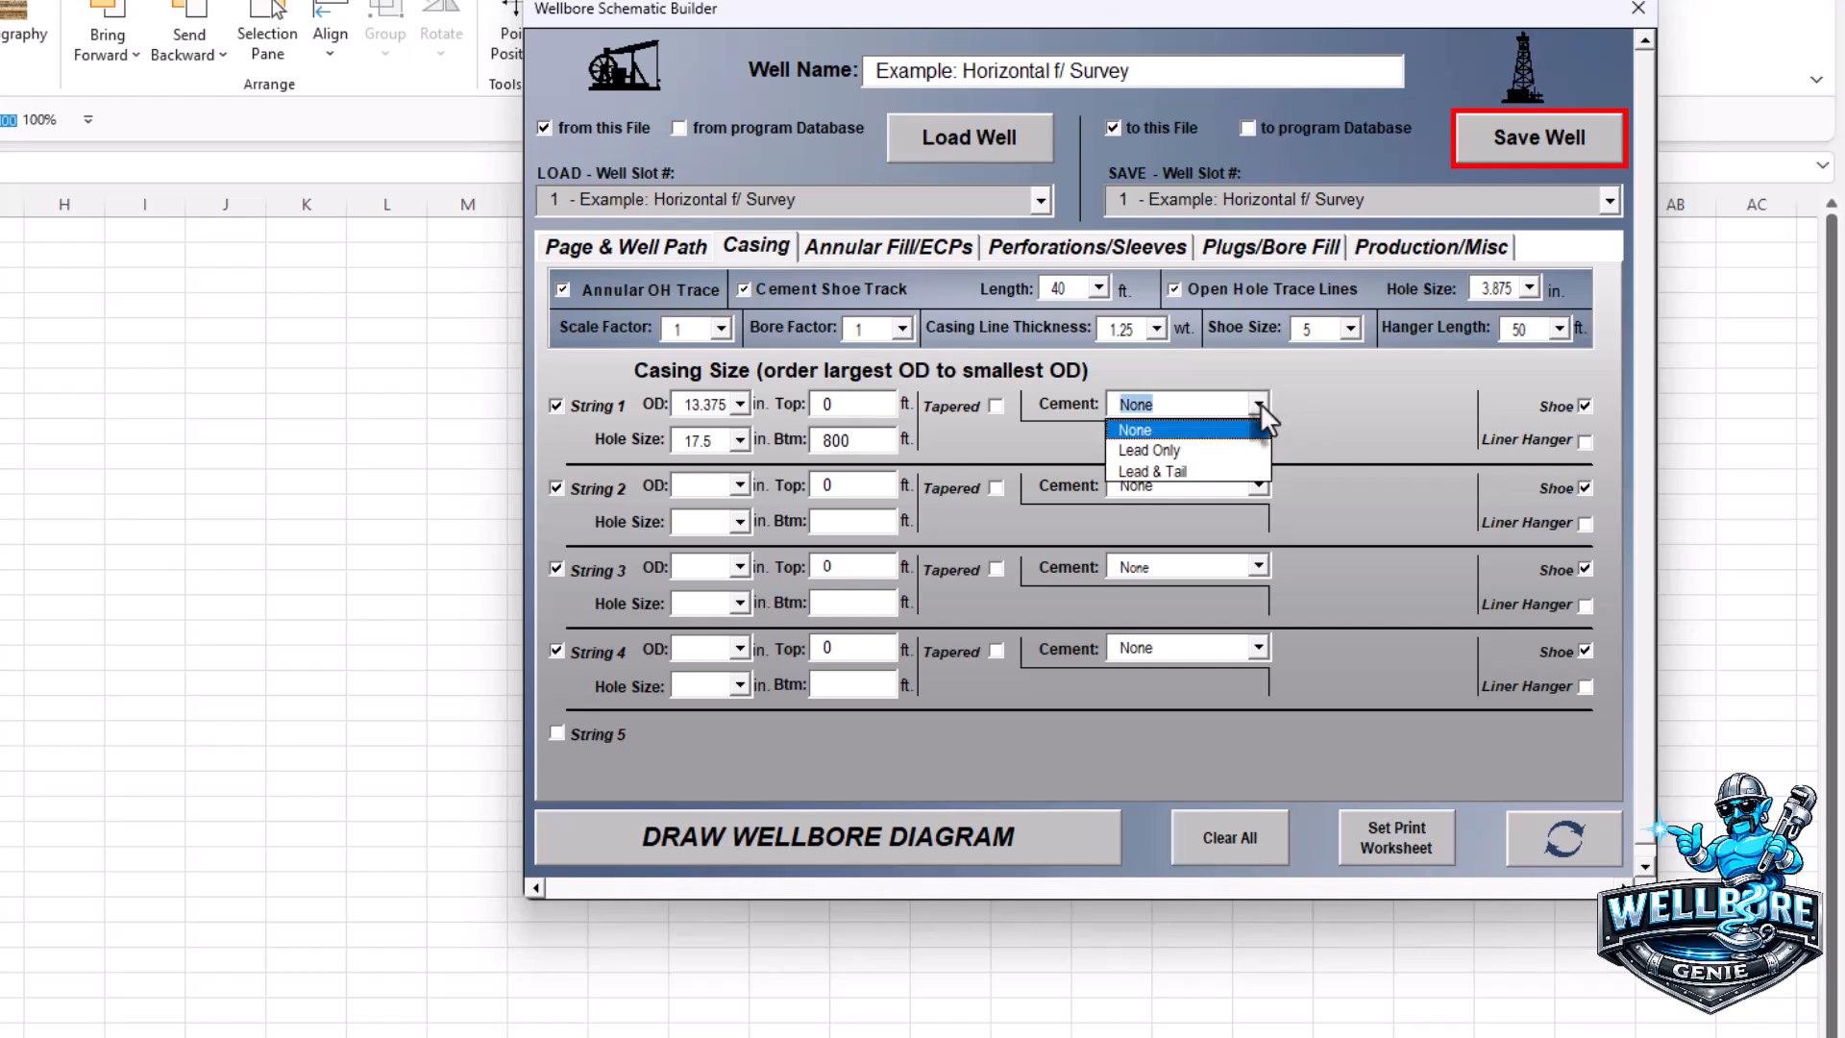
left_click(1213, 450)
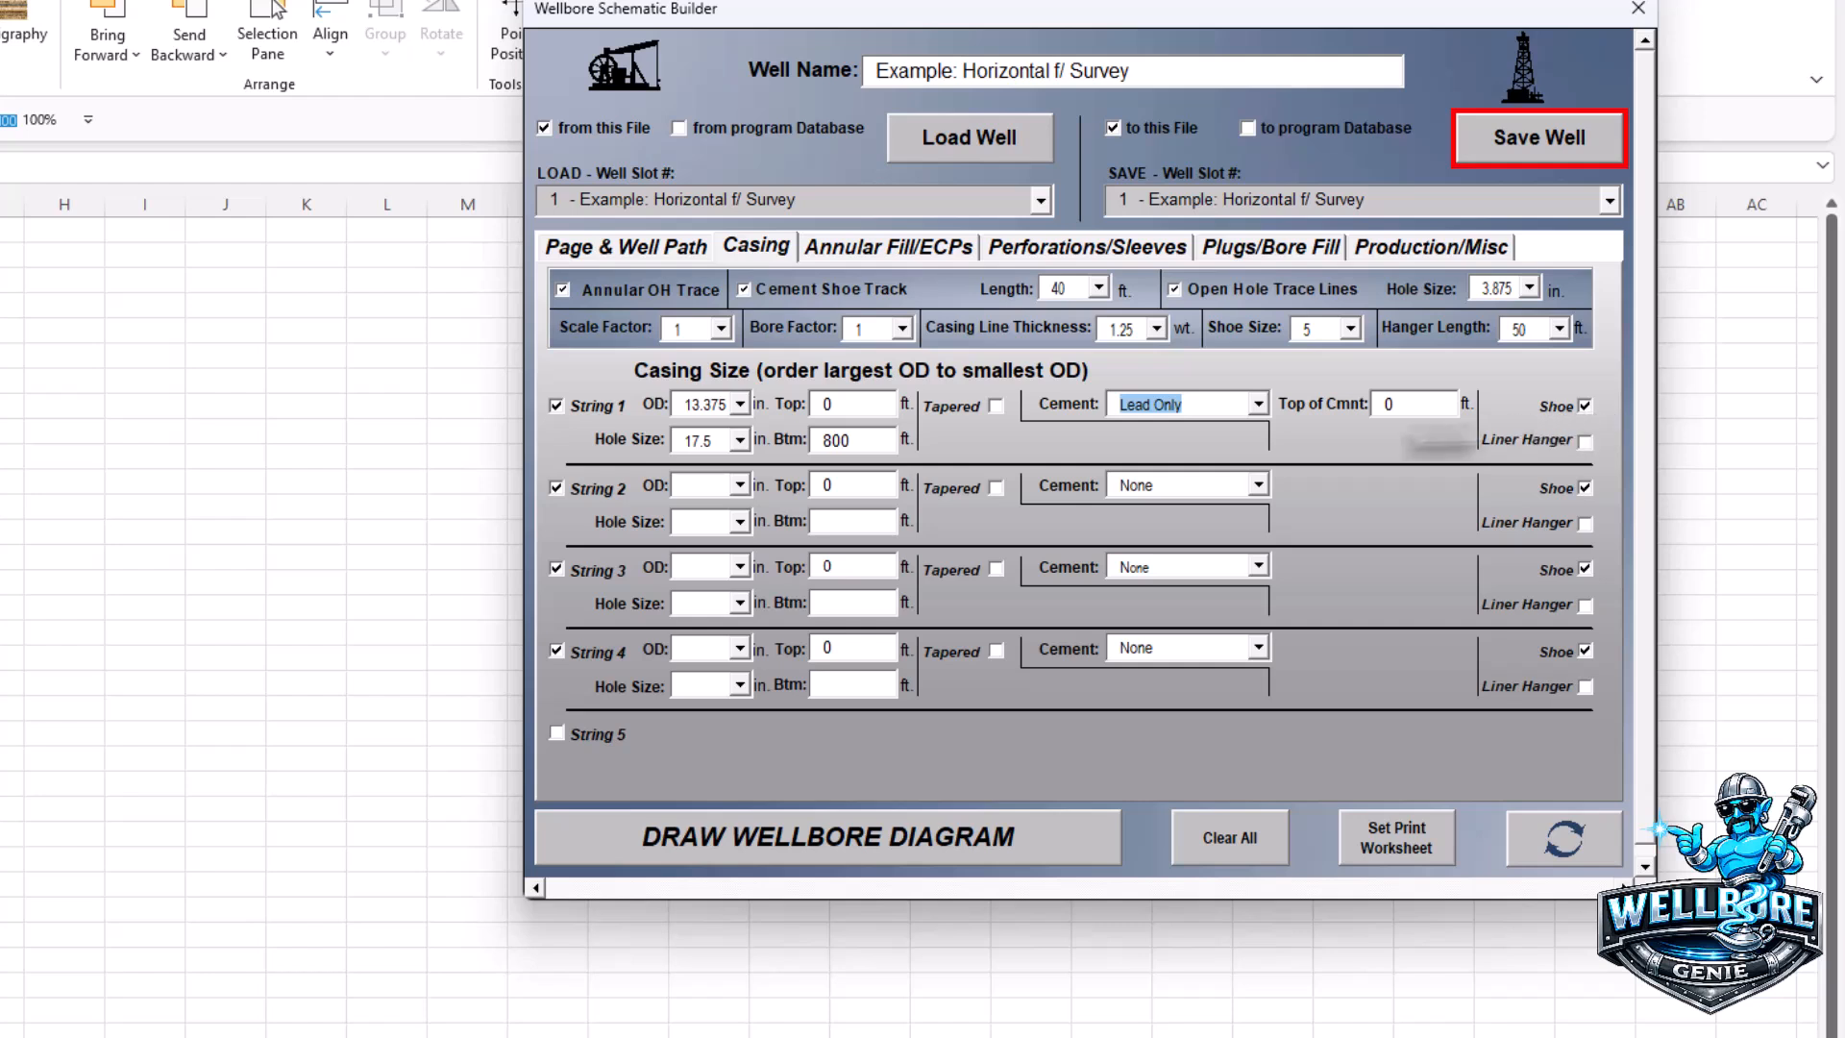
- Give String 2 a 9.625 in OD and a 12.25 in hole size
left_click(742, 484)
left_click_drag(776, 529, 783, 596)
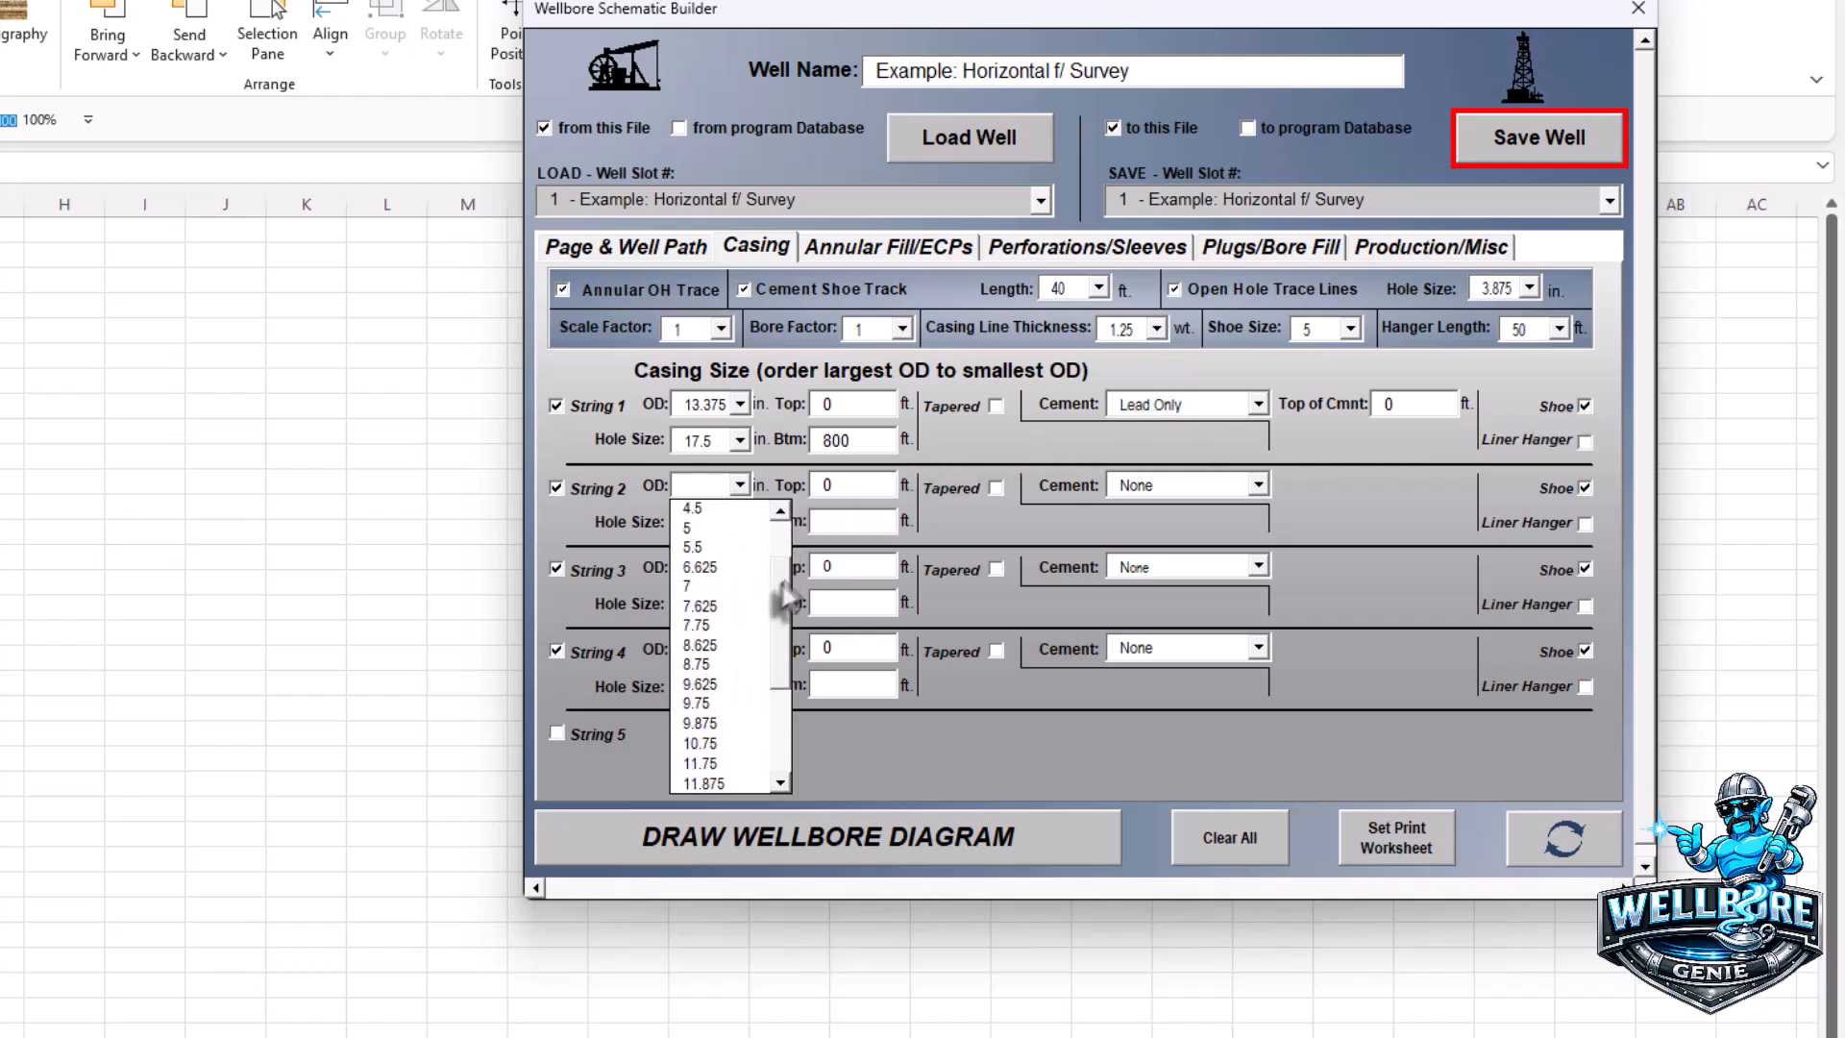
left_click(701, 685)
left_click(739, 521)
left_click_drag(781, 580, 777, 684)
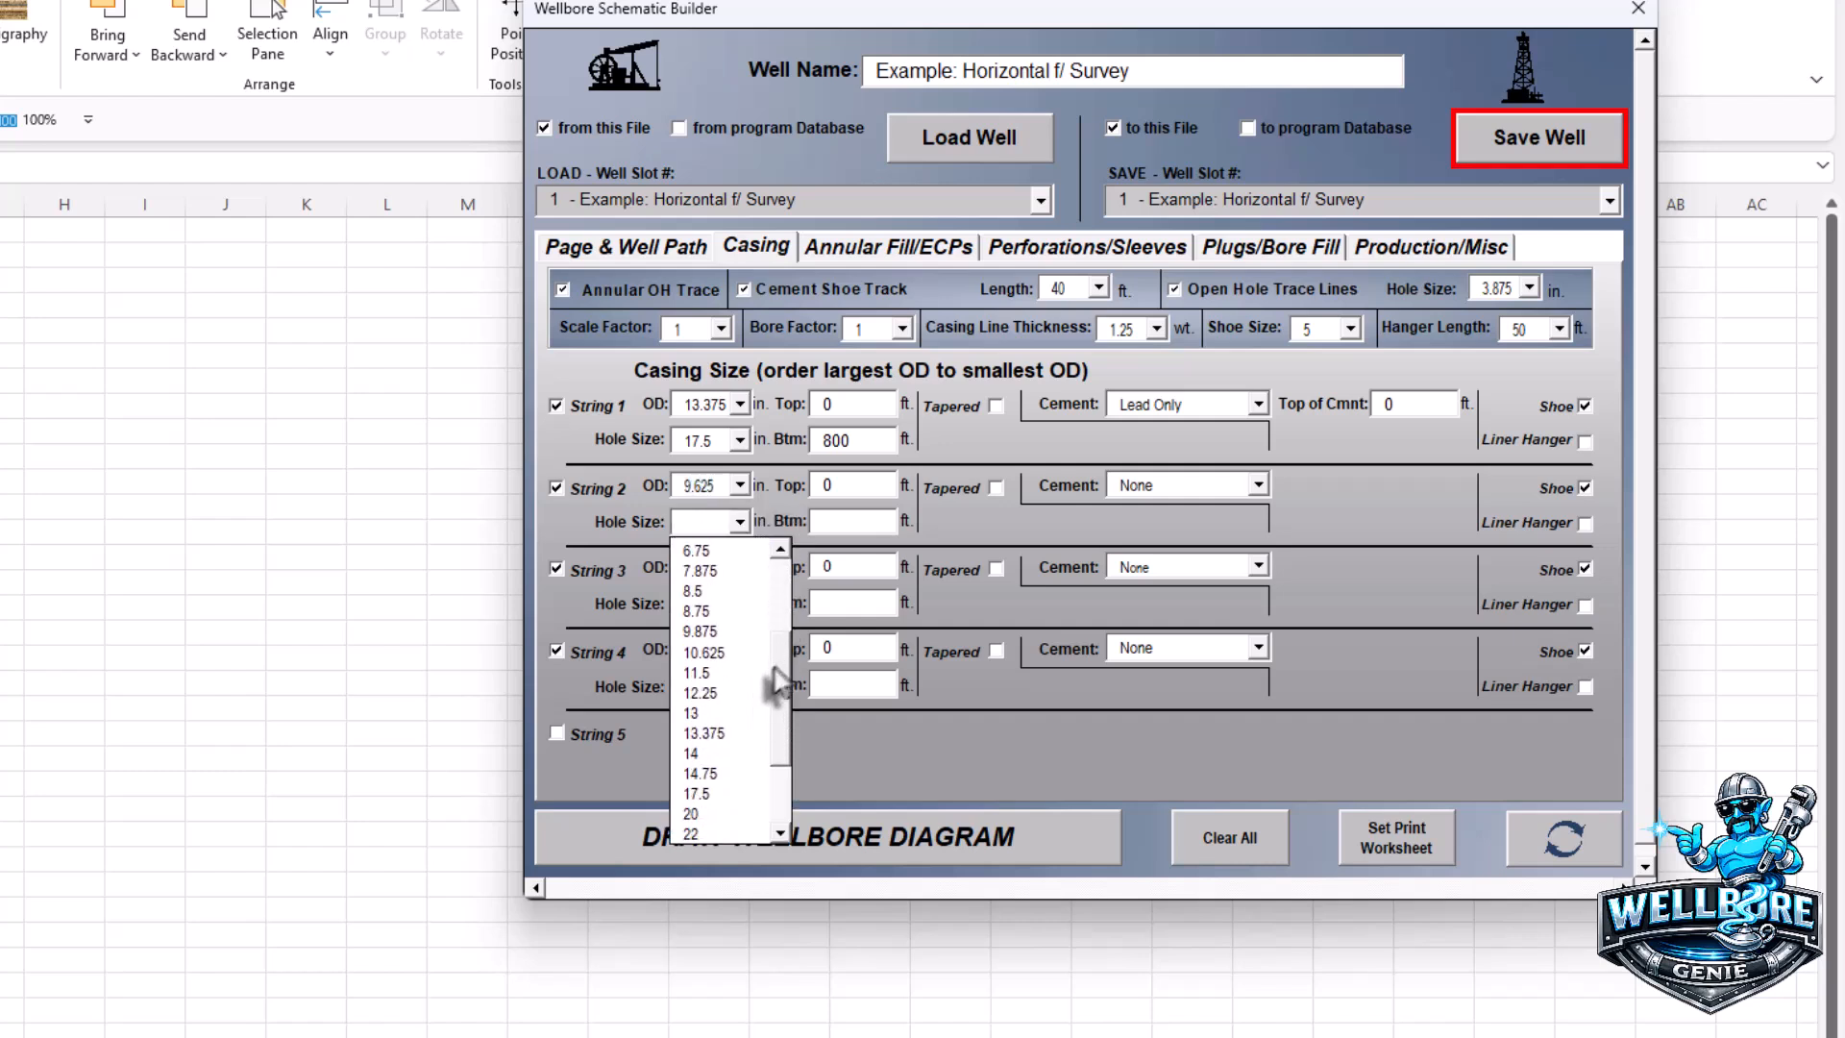
left_click(719, 691)
- Set String 2 bottom to 7,500 ft with Lead & Tail cement, tail top at 5,500 ft
left_click(829, 522)
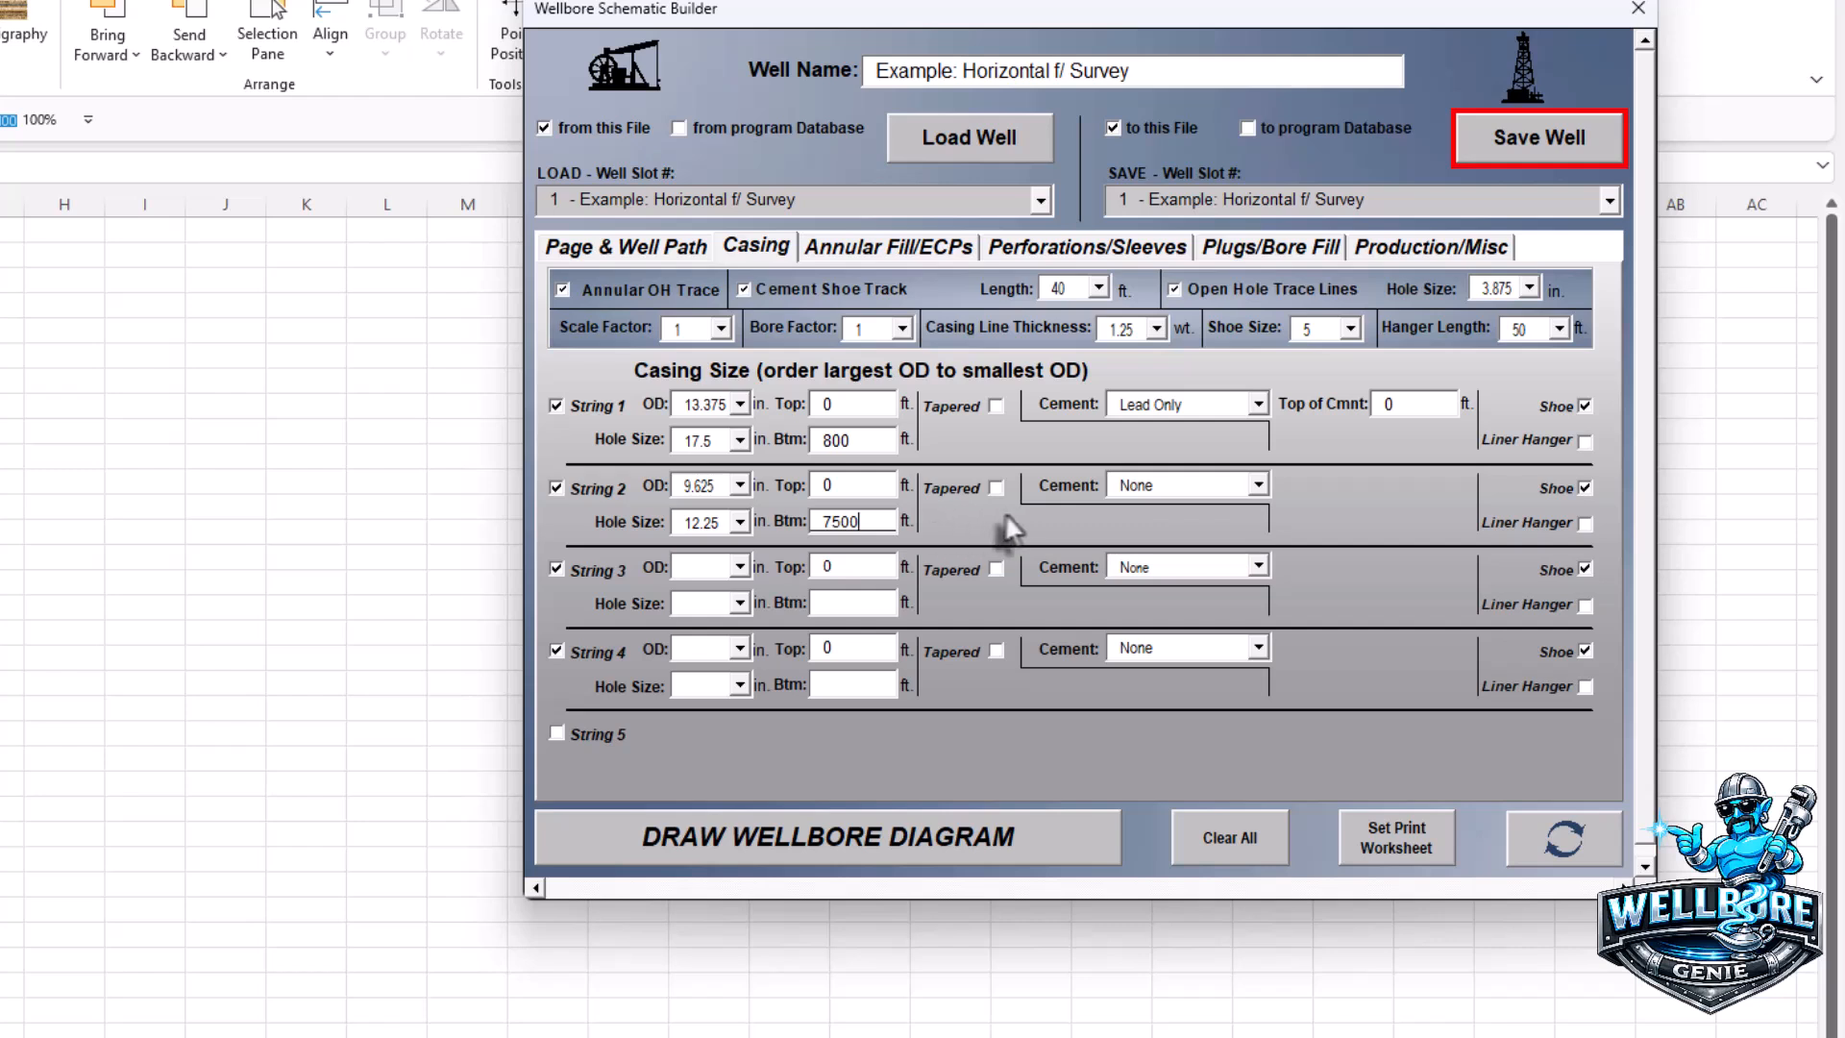
left_click(1259, 484)
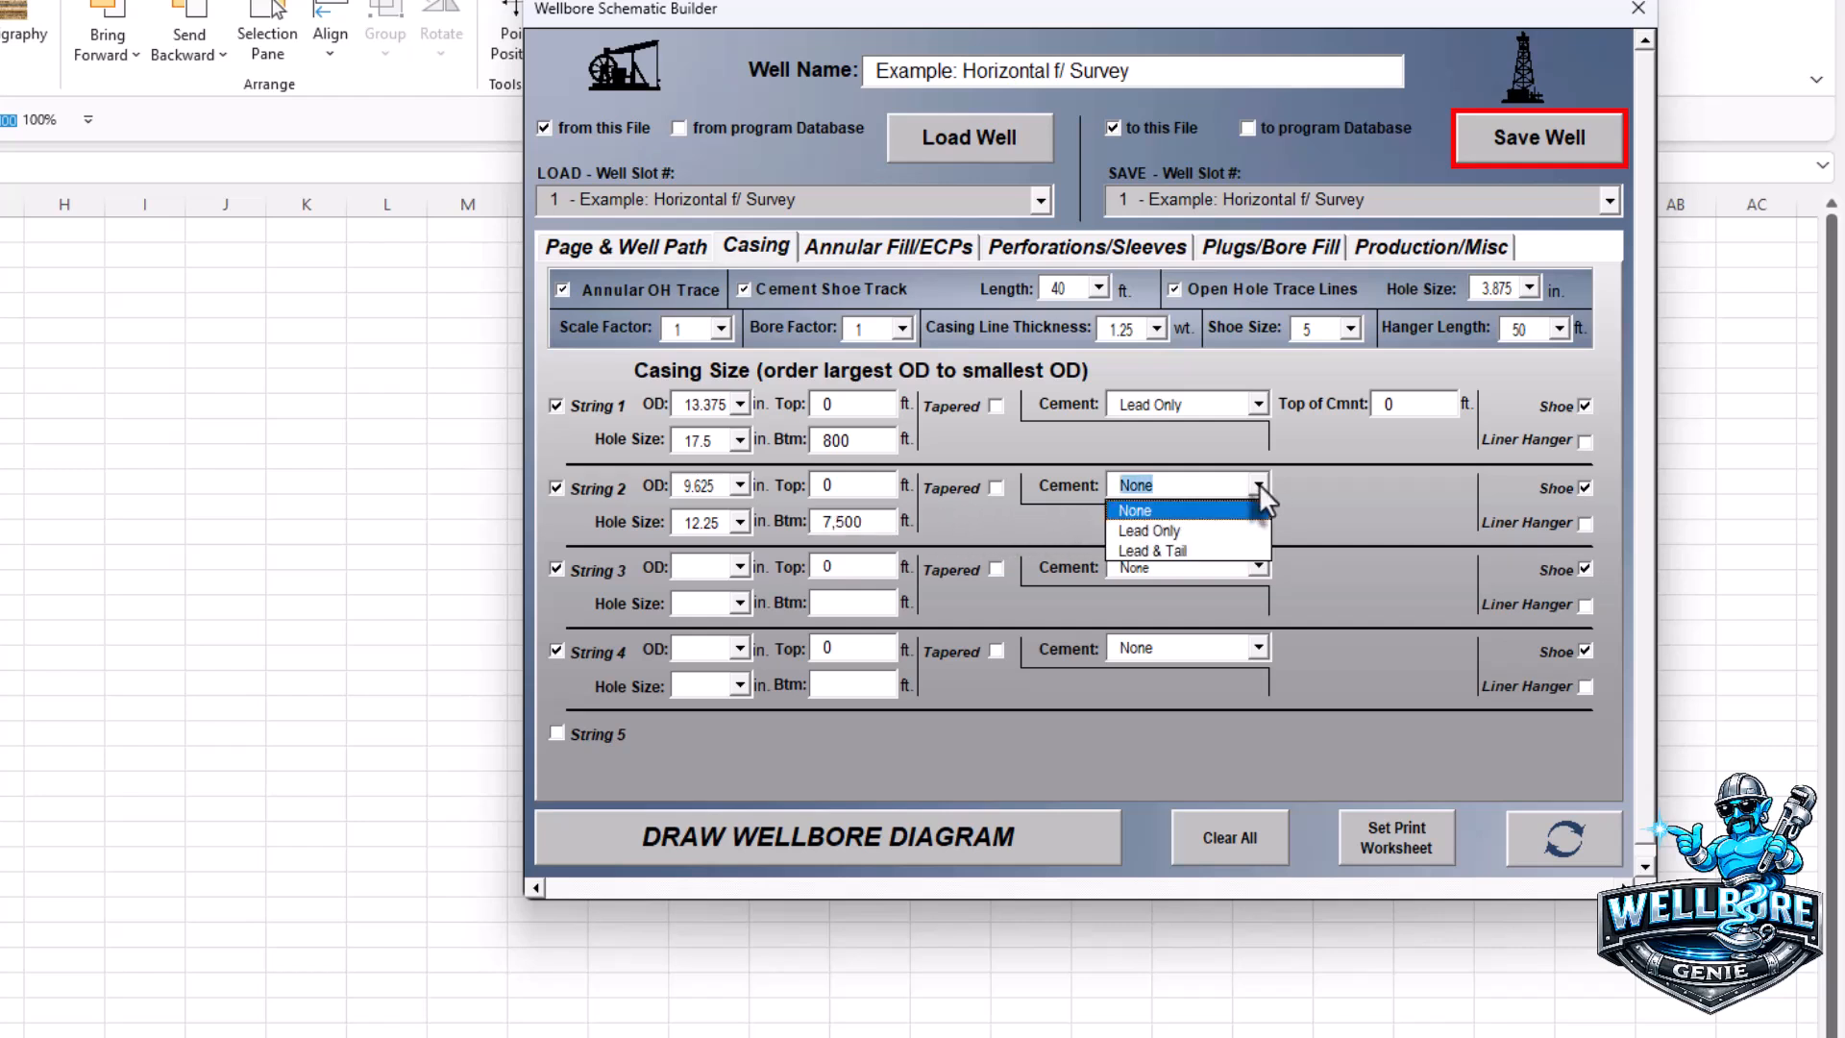
left_click(1204, 548)
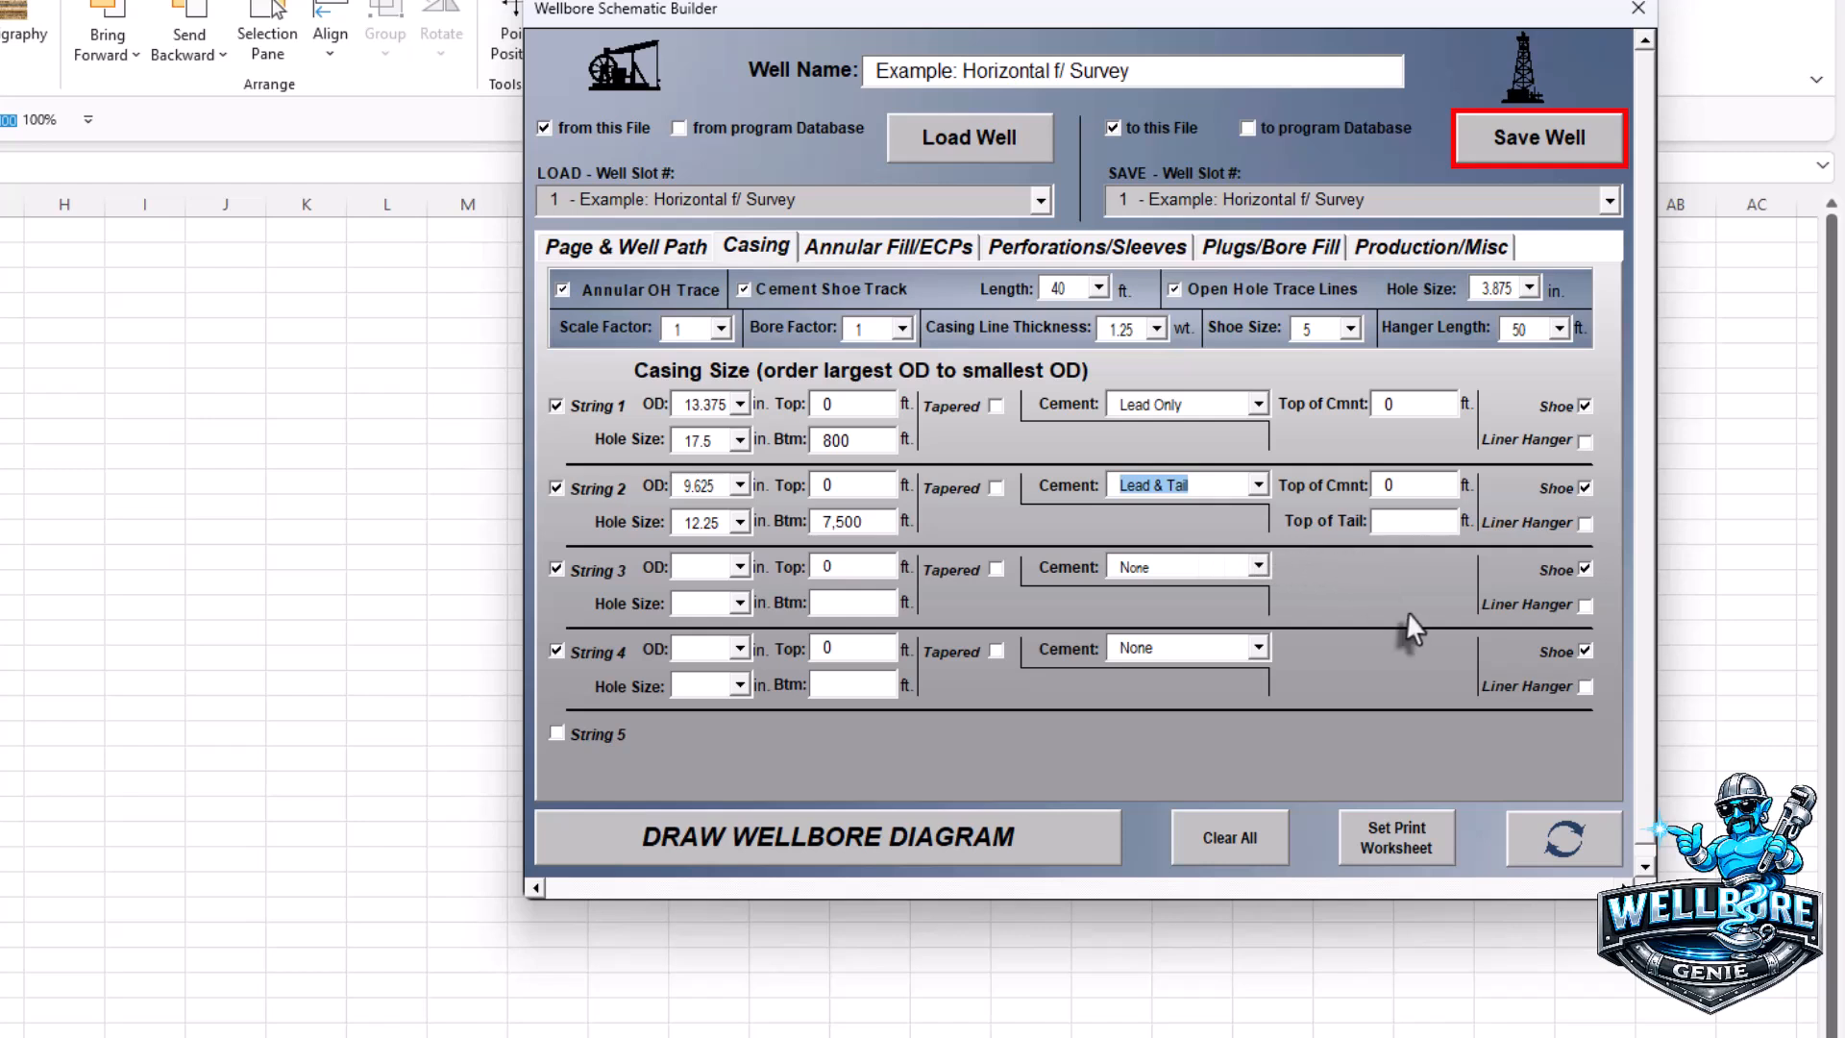
left_click(1382, 521)
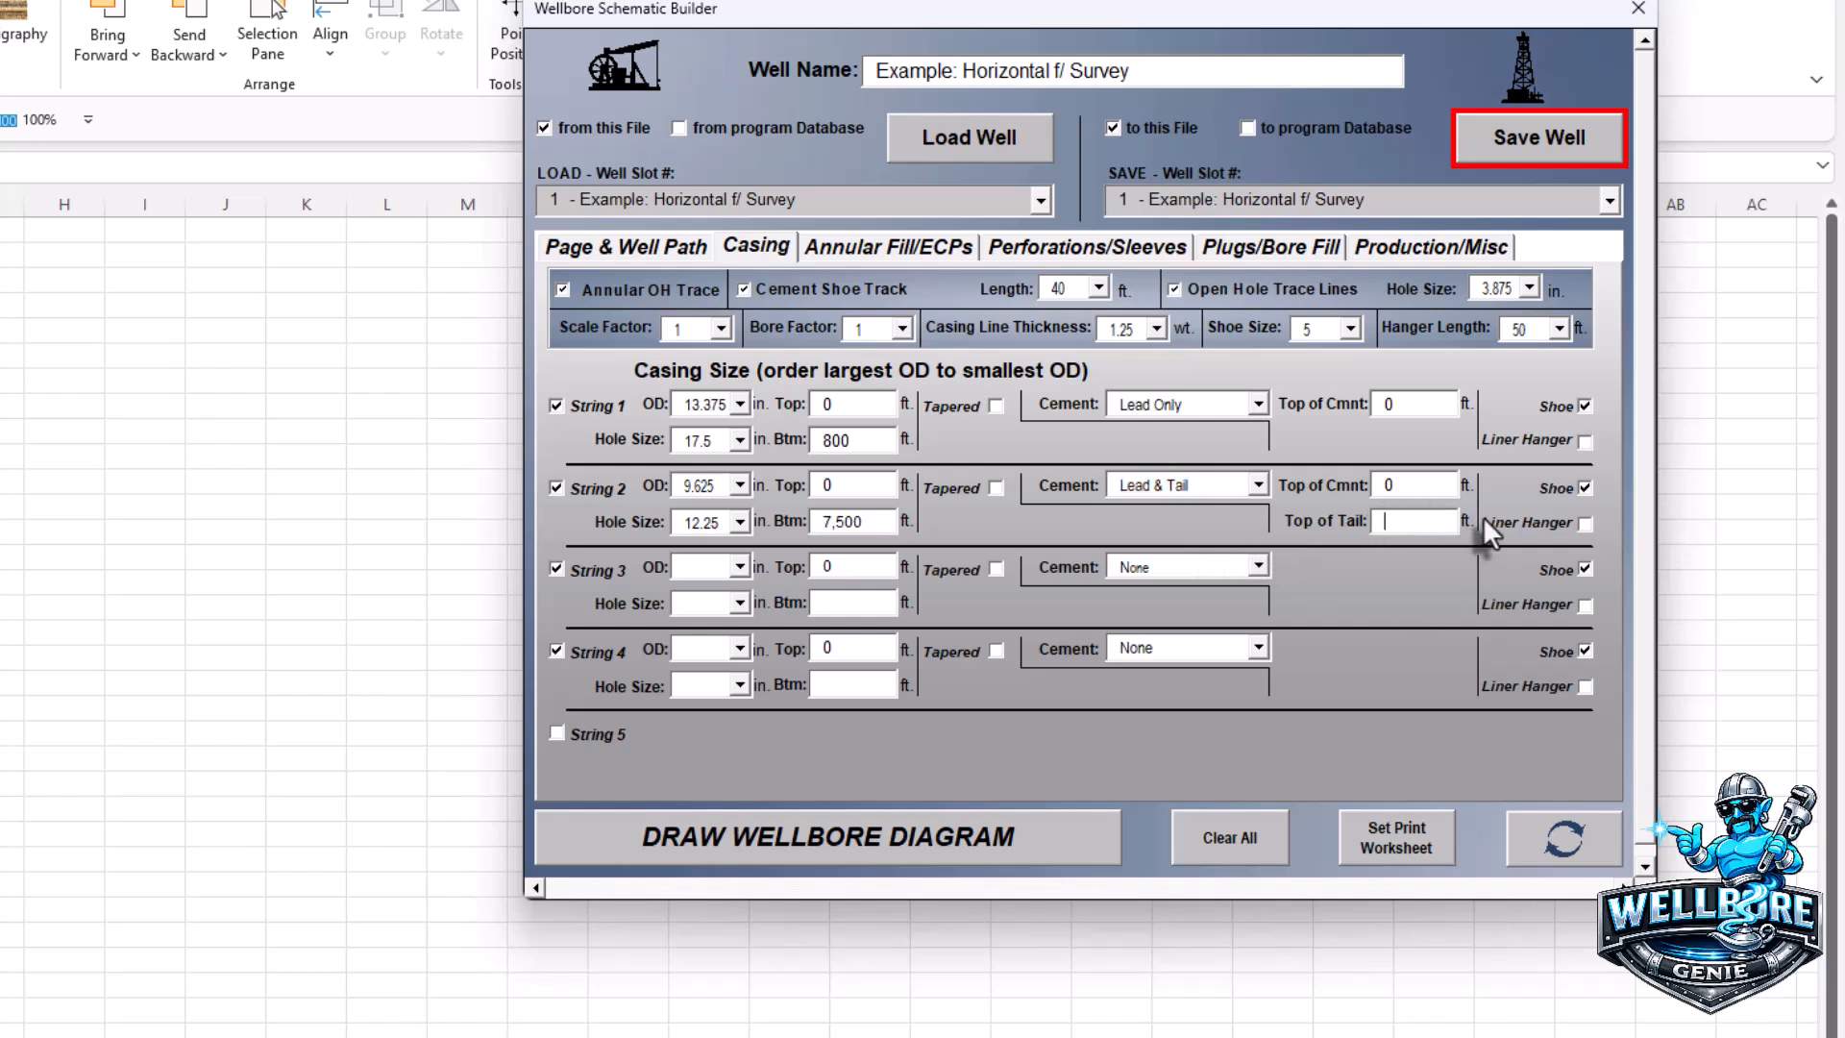
type("5500")
- Give String 3 a 7 in OD and an 8.5 in hole size
left_click(739, 567)
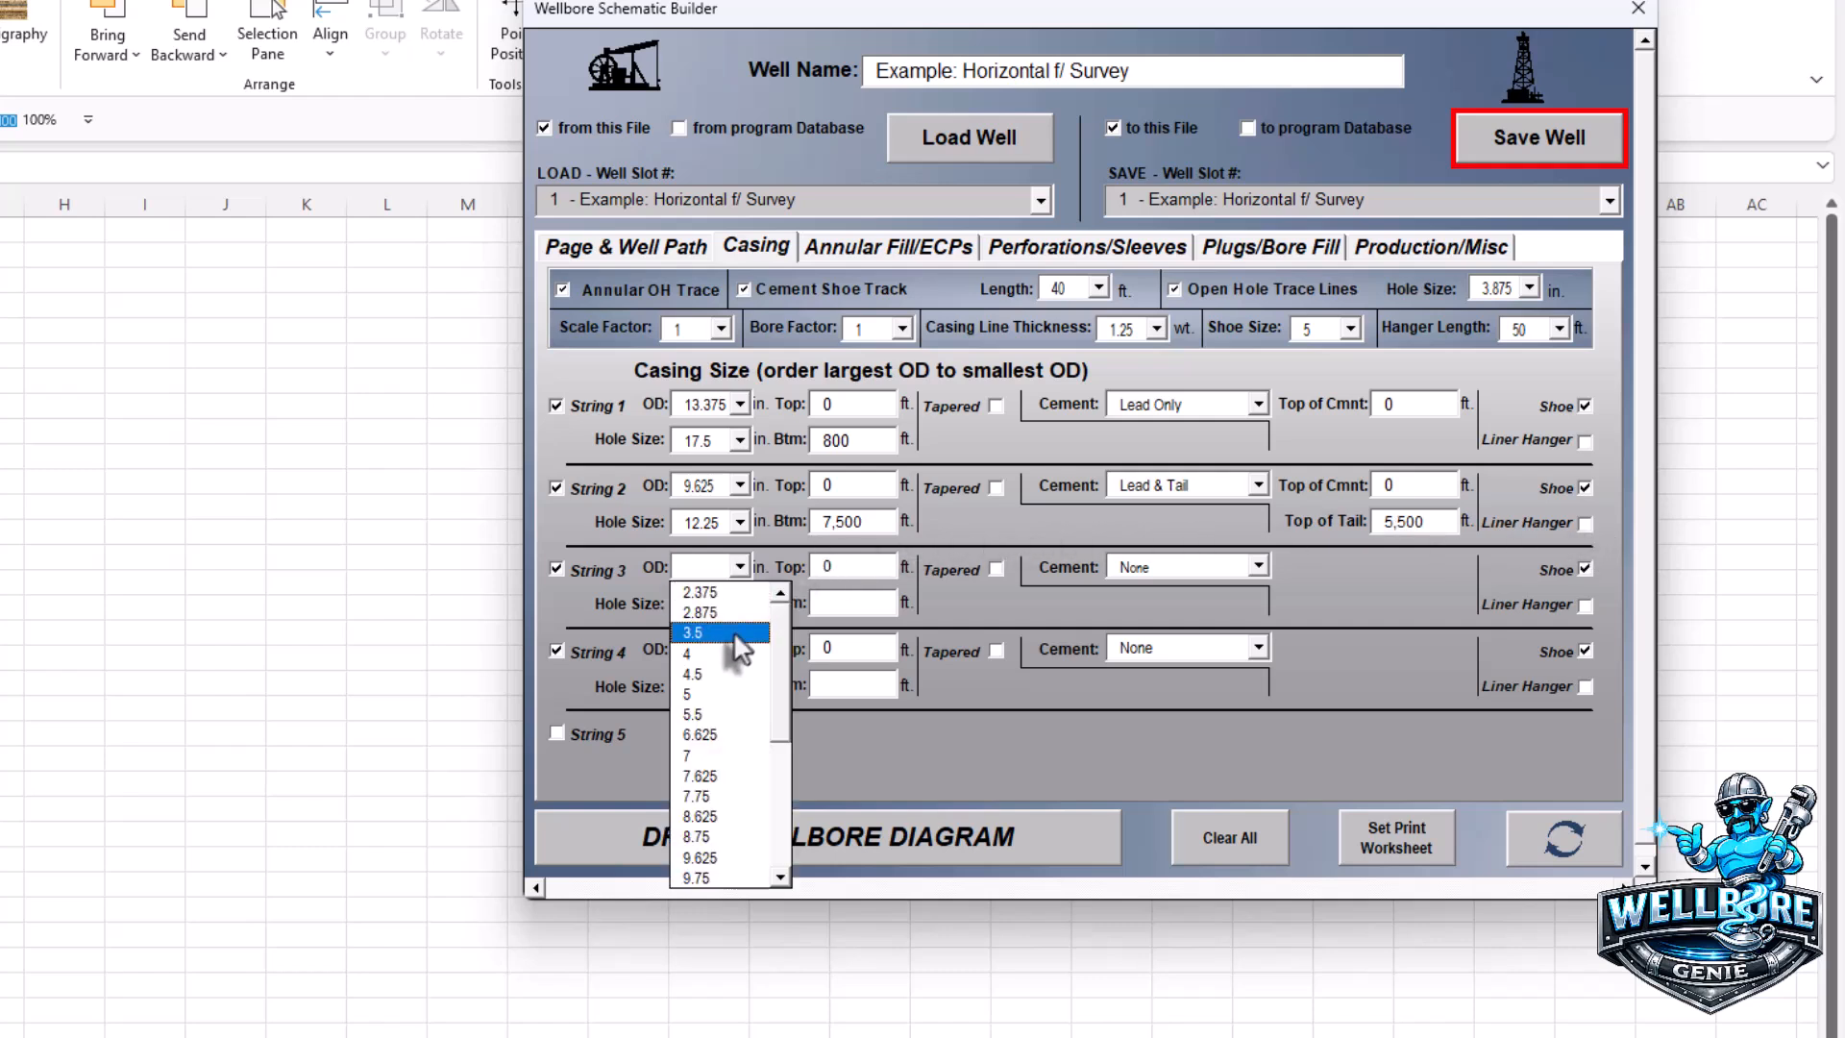
left_click(707, 752)
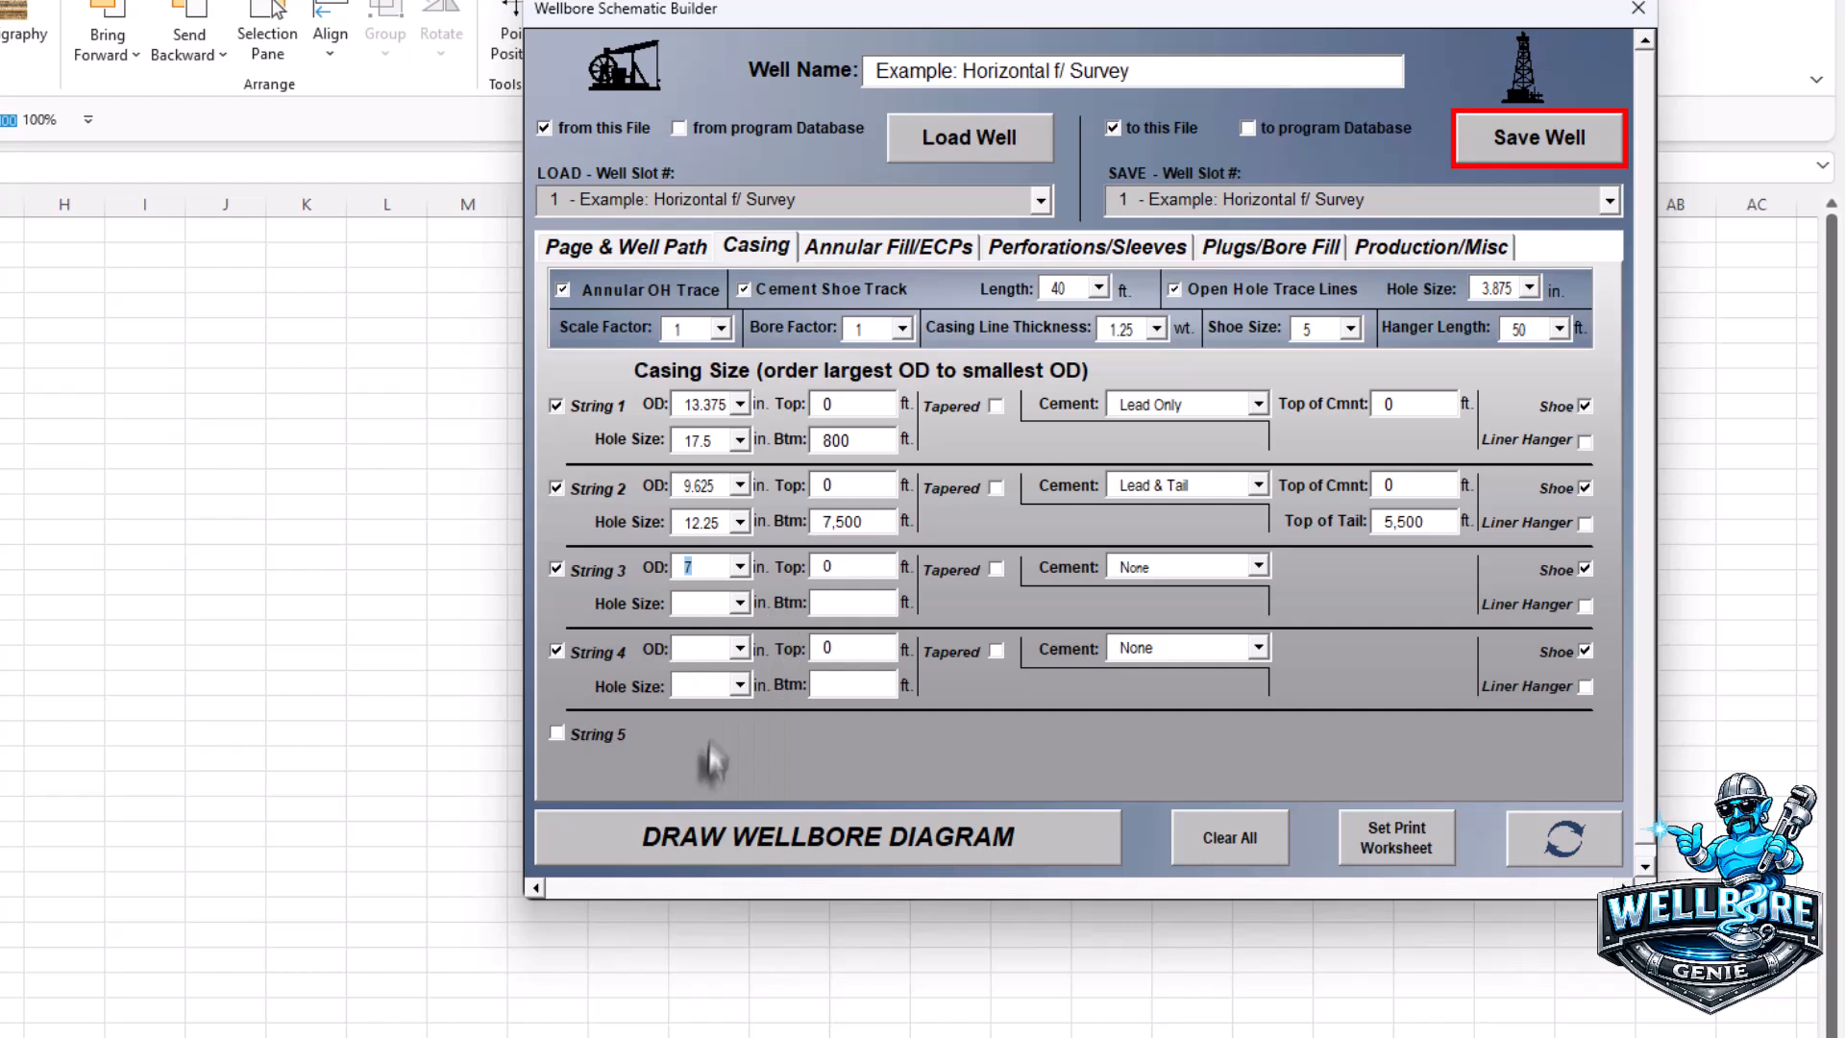
left_click(735, 603)
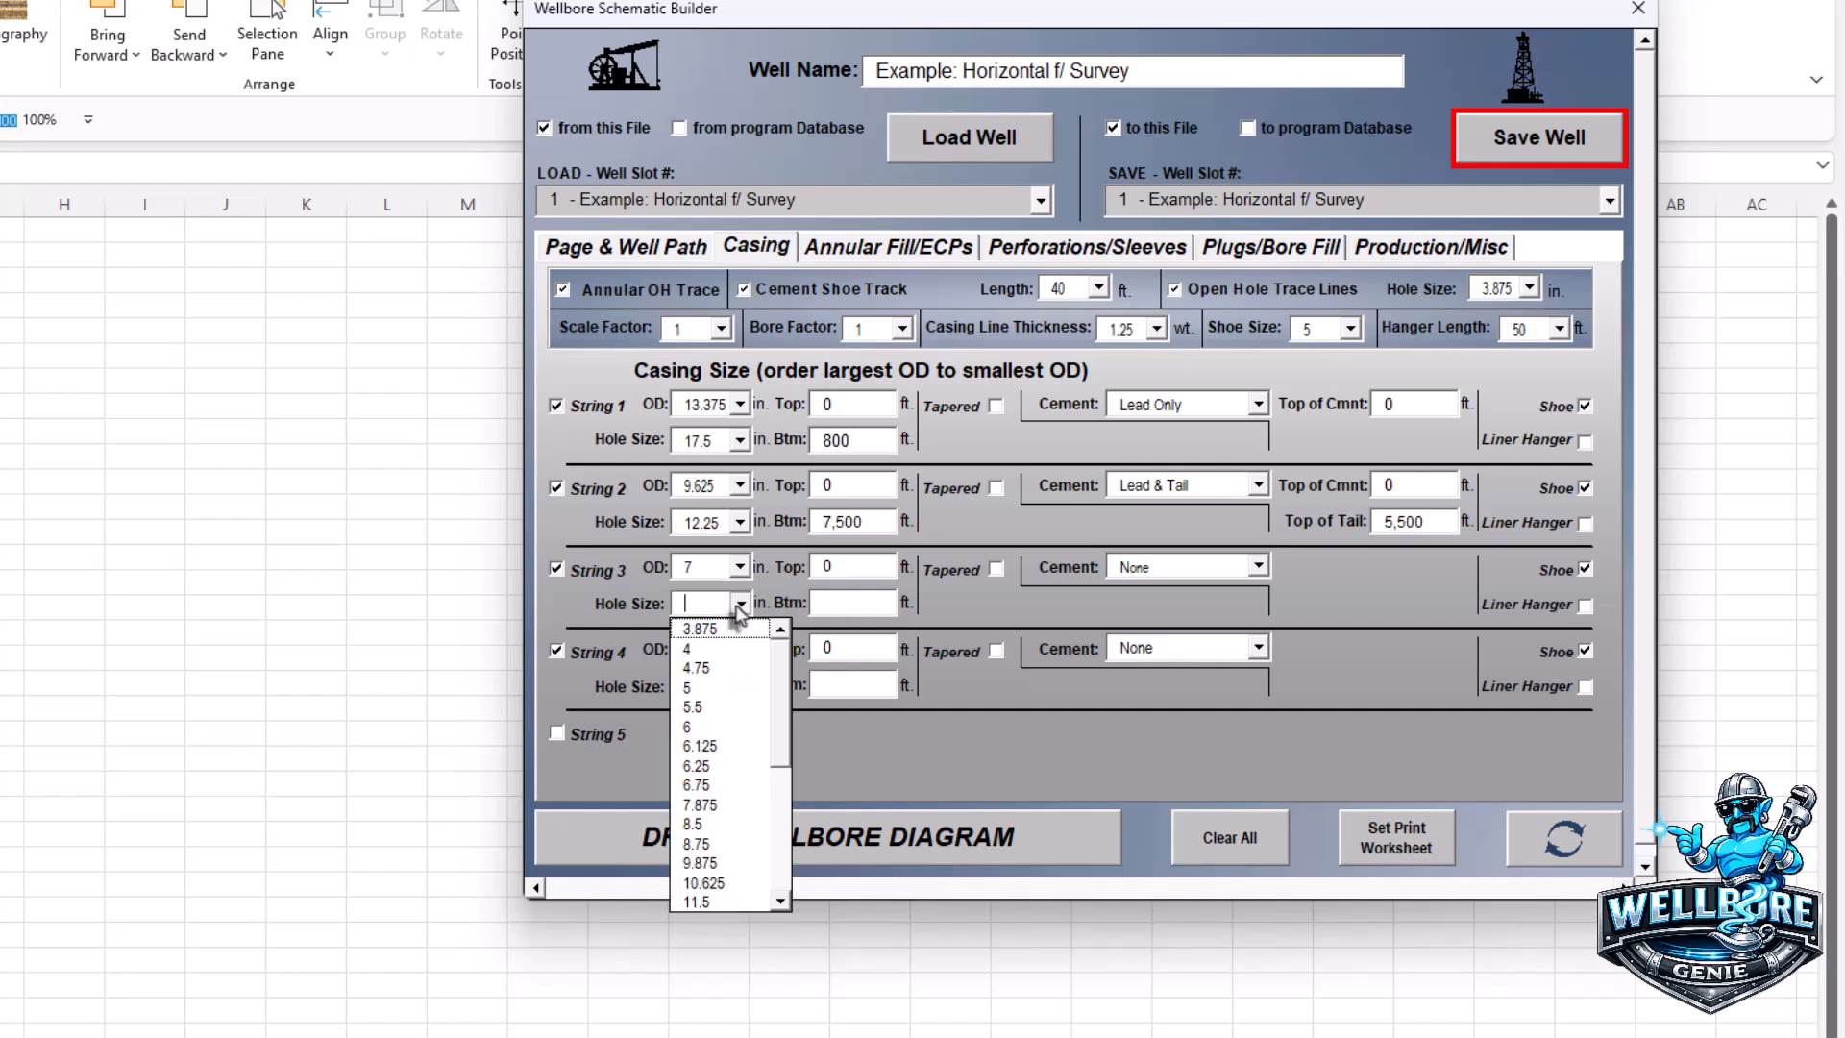
left_click(696, 824)
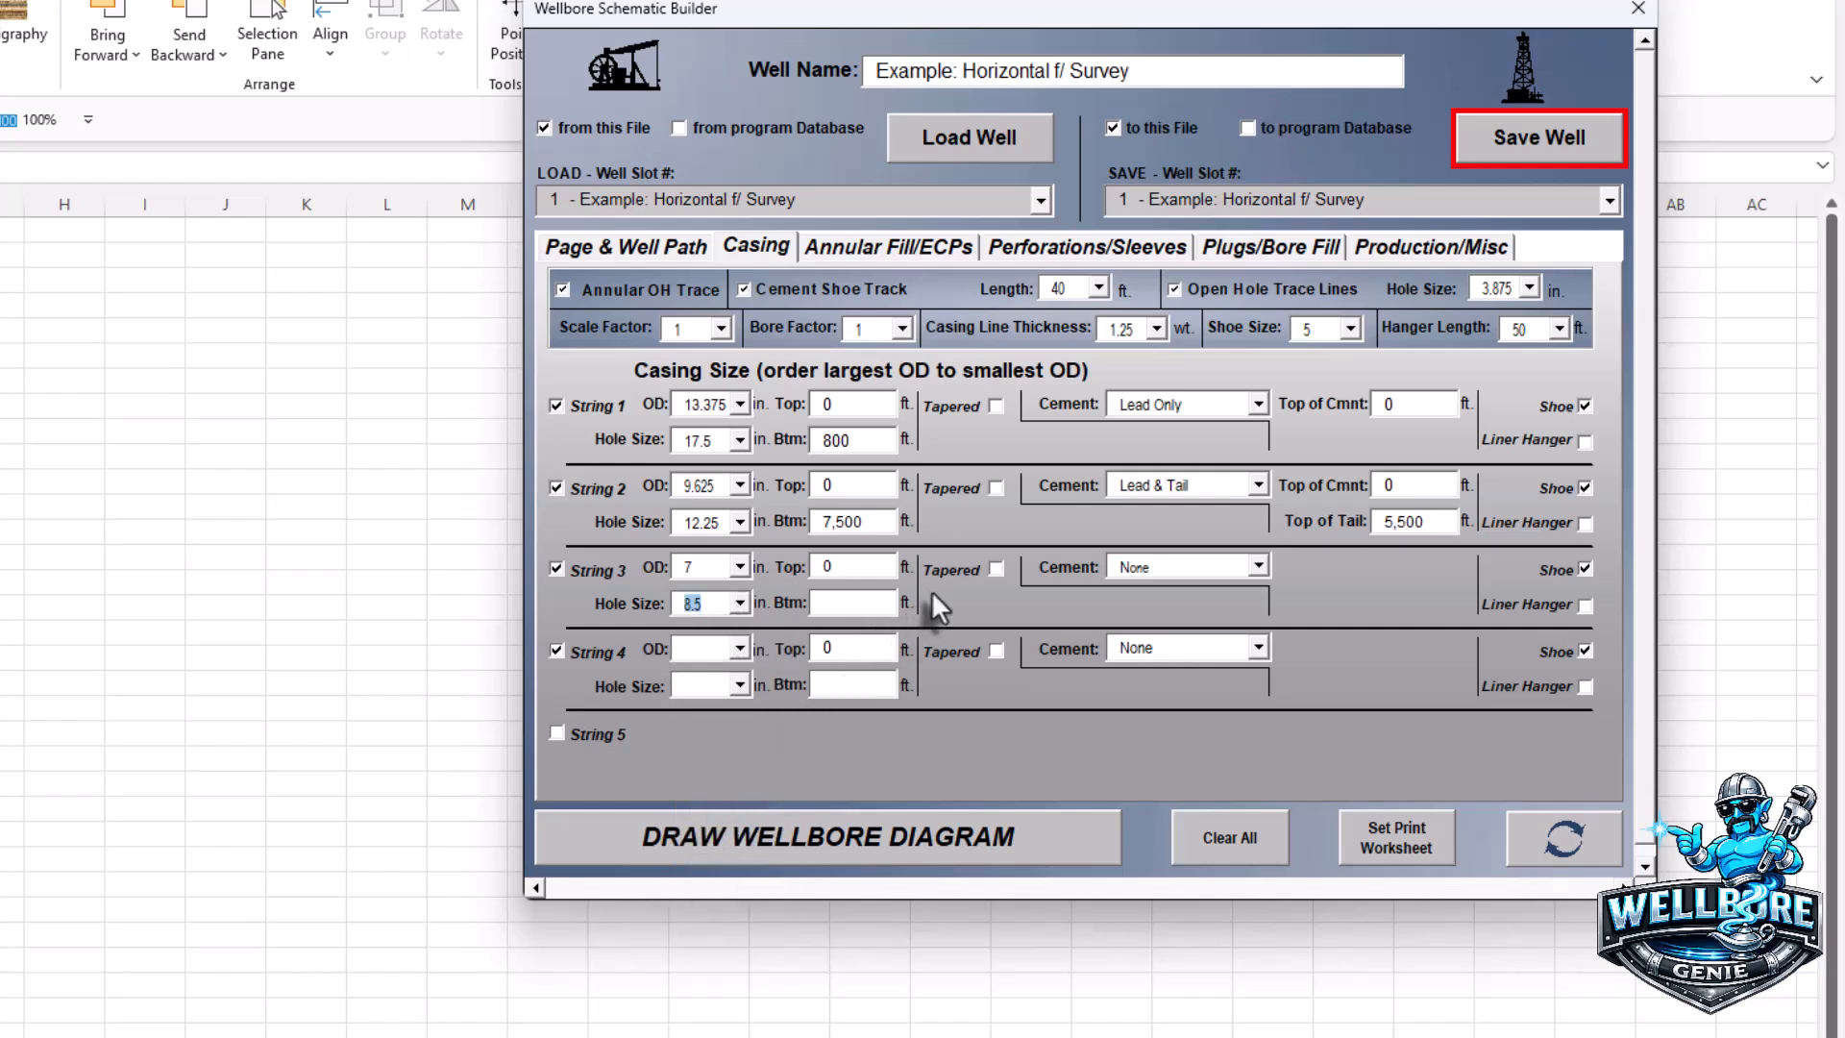
- Set String 3 from 7,000 to 9,000 ft with Lead Only cement and a liner hanger
left_click_drag(841, 569, 816, 568)
type("7000")
left_click(827, 604)
type("9000")
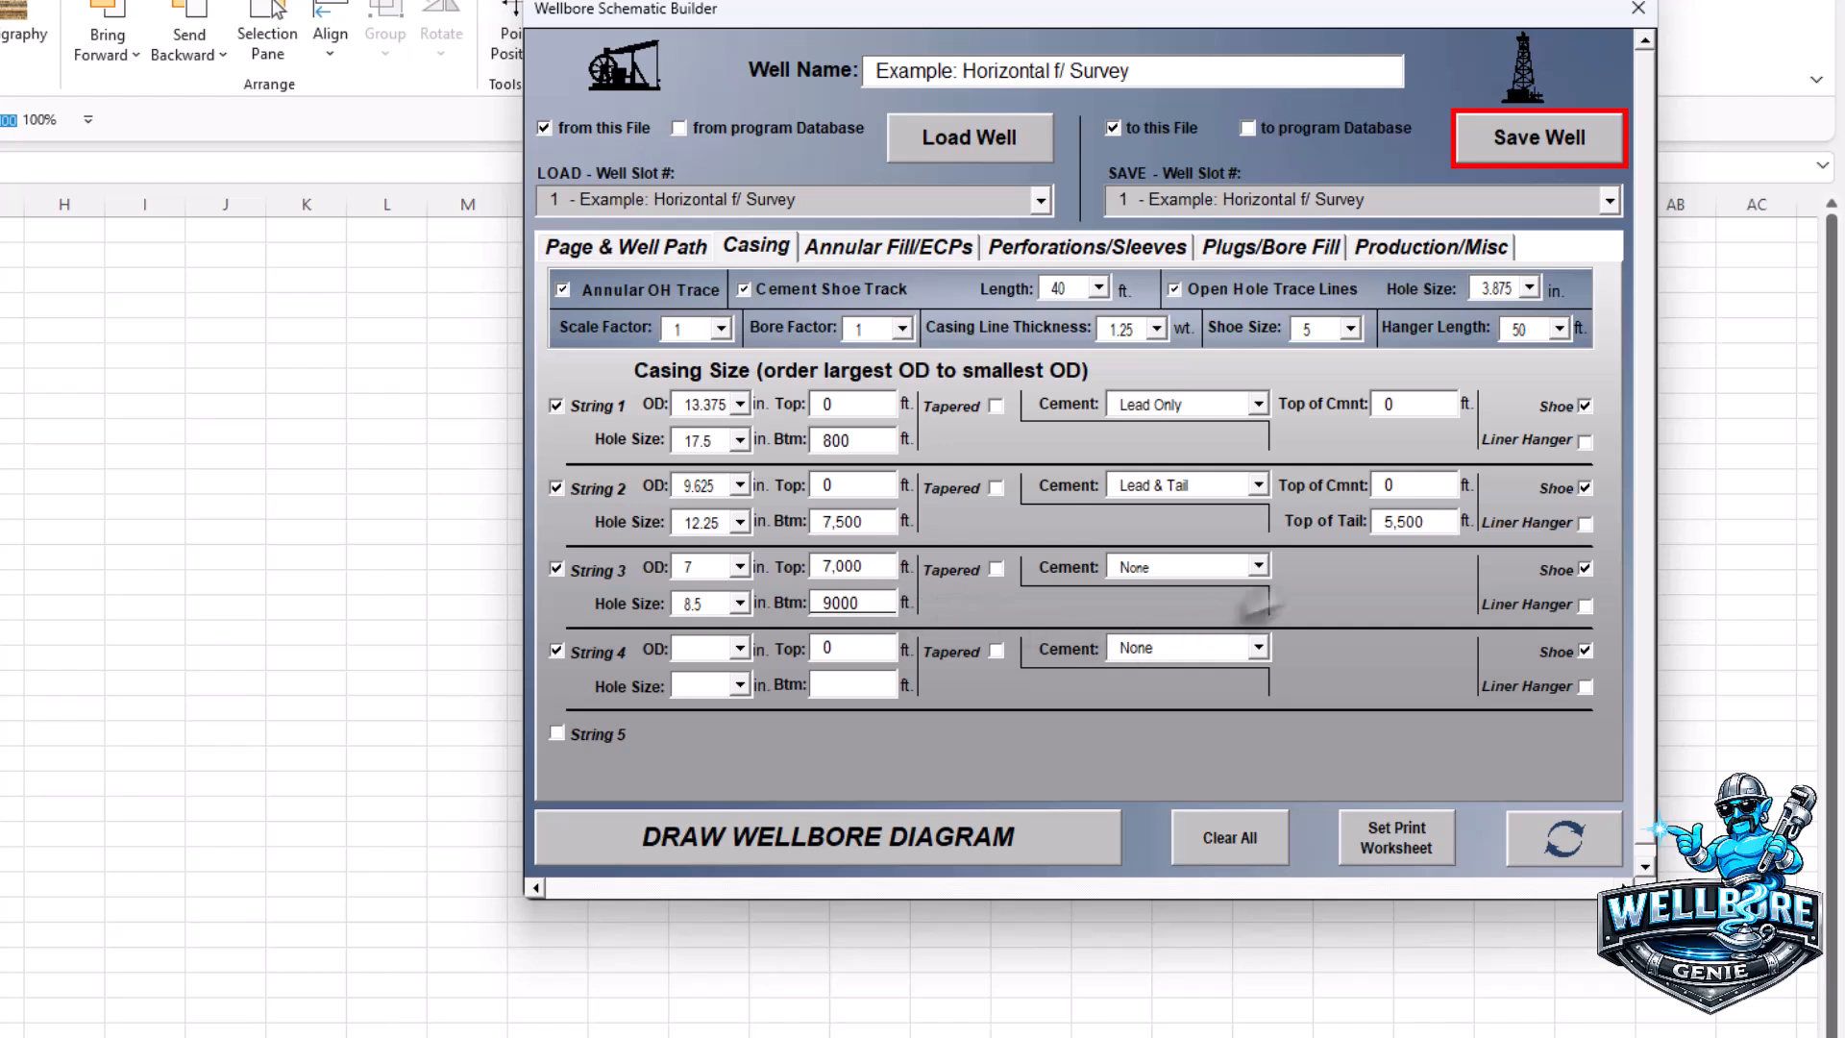
left_click(1258, 566)
left_click(1178, 611)
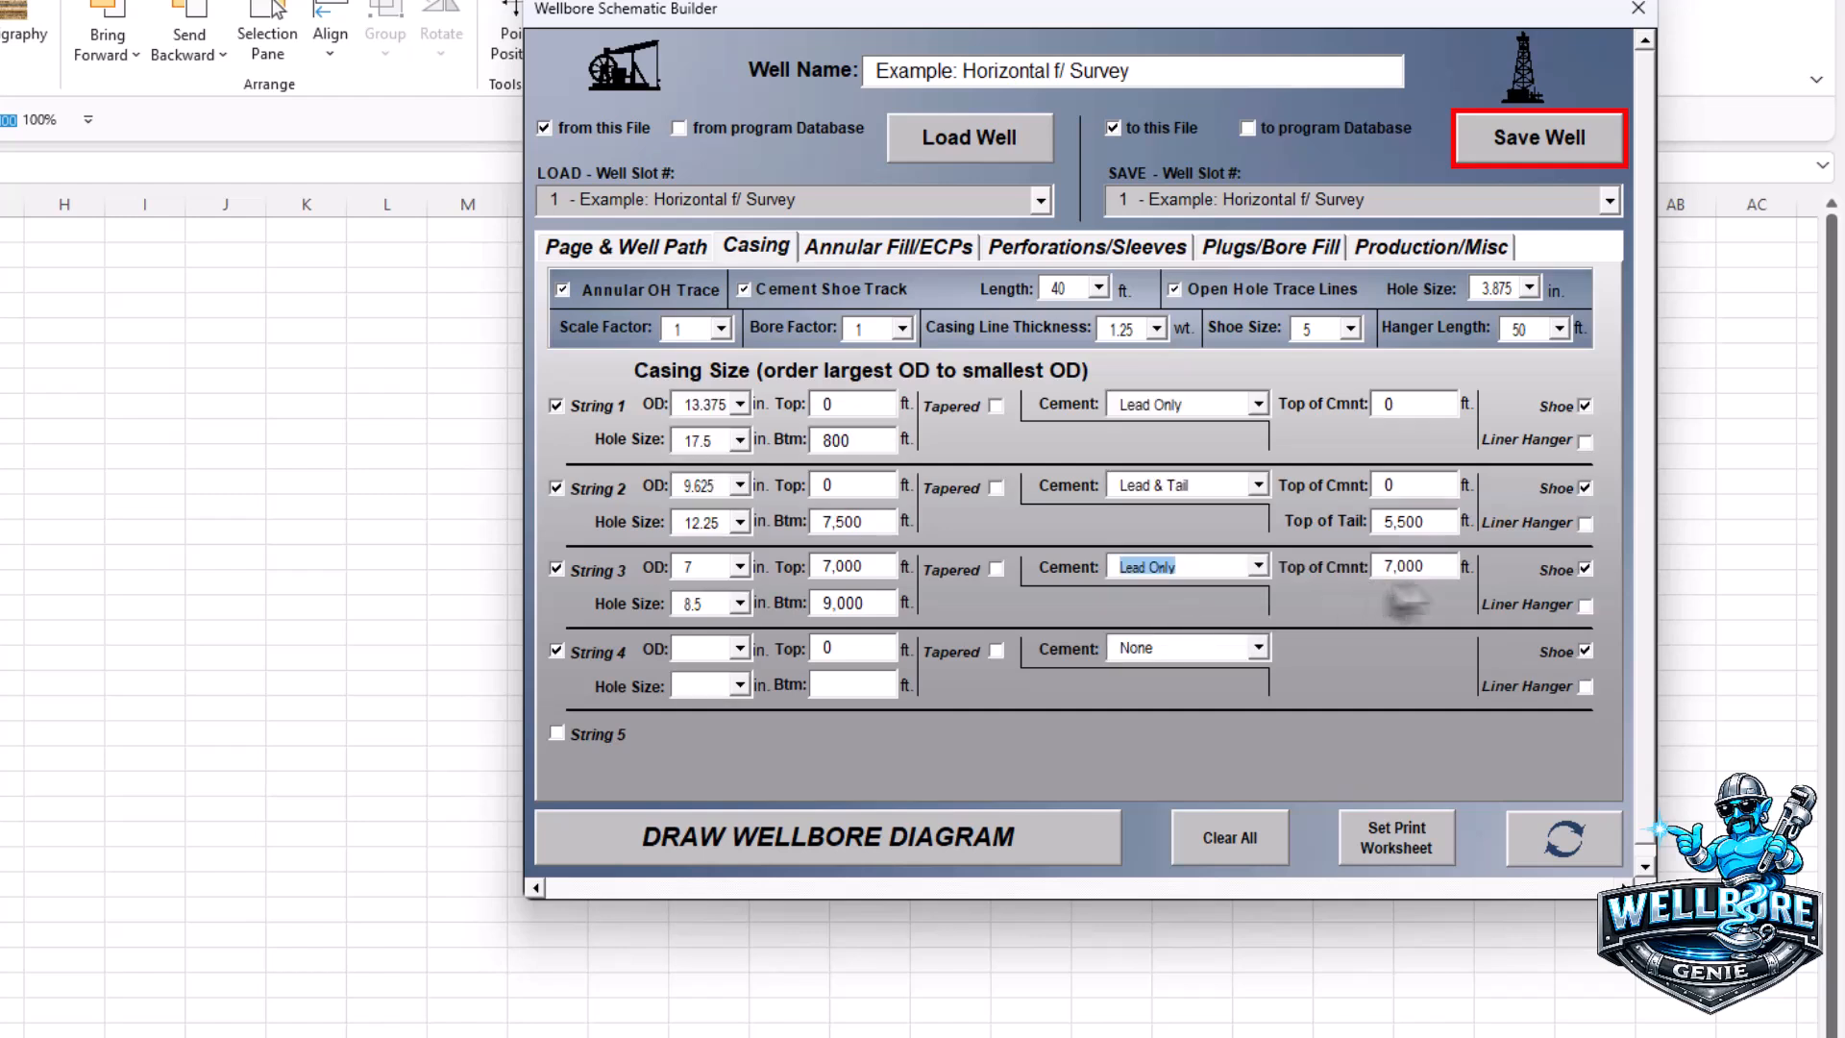
left_click(1585, 604)
- Give String 4 a 4.5 in OD, 6.125 in hole and 26,310 ft bottom depth
left_click(740, 649)
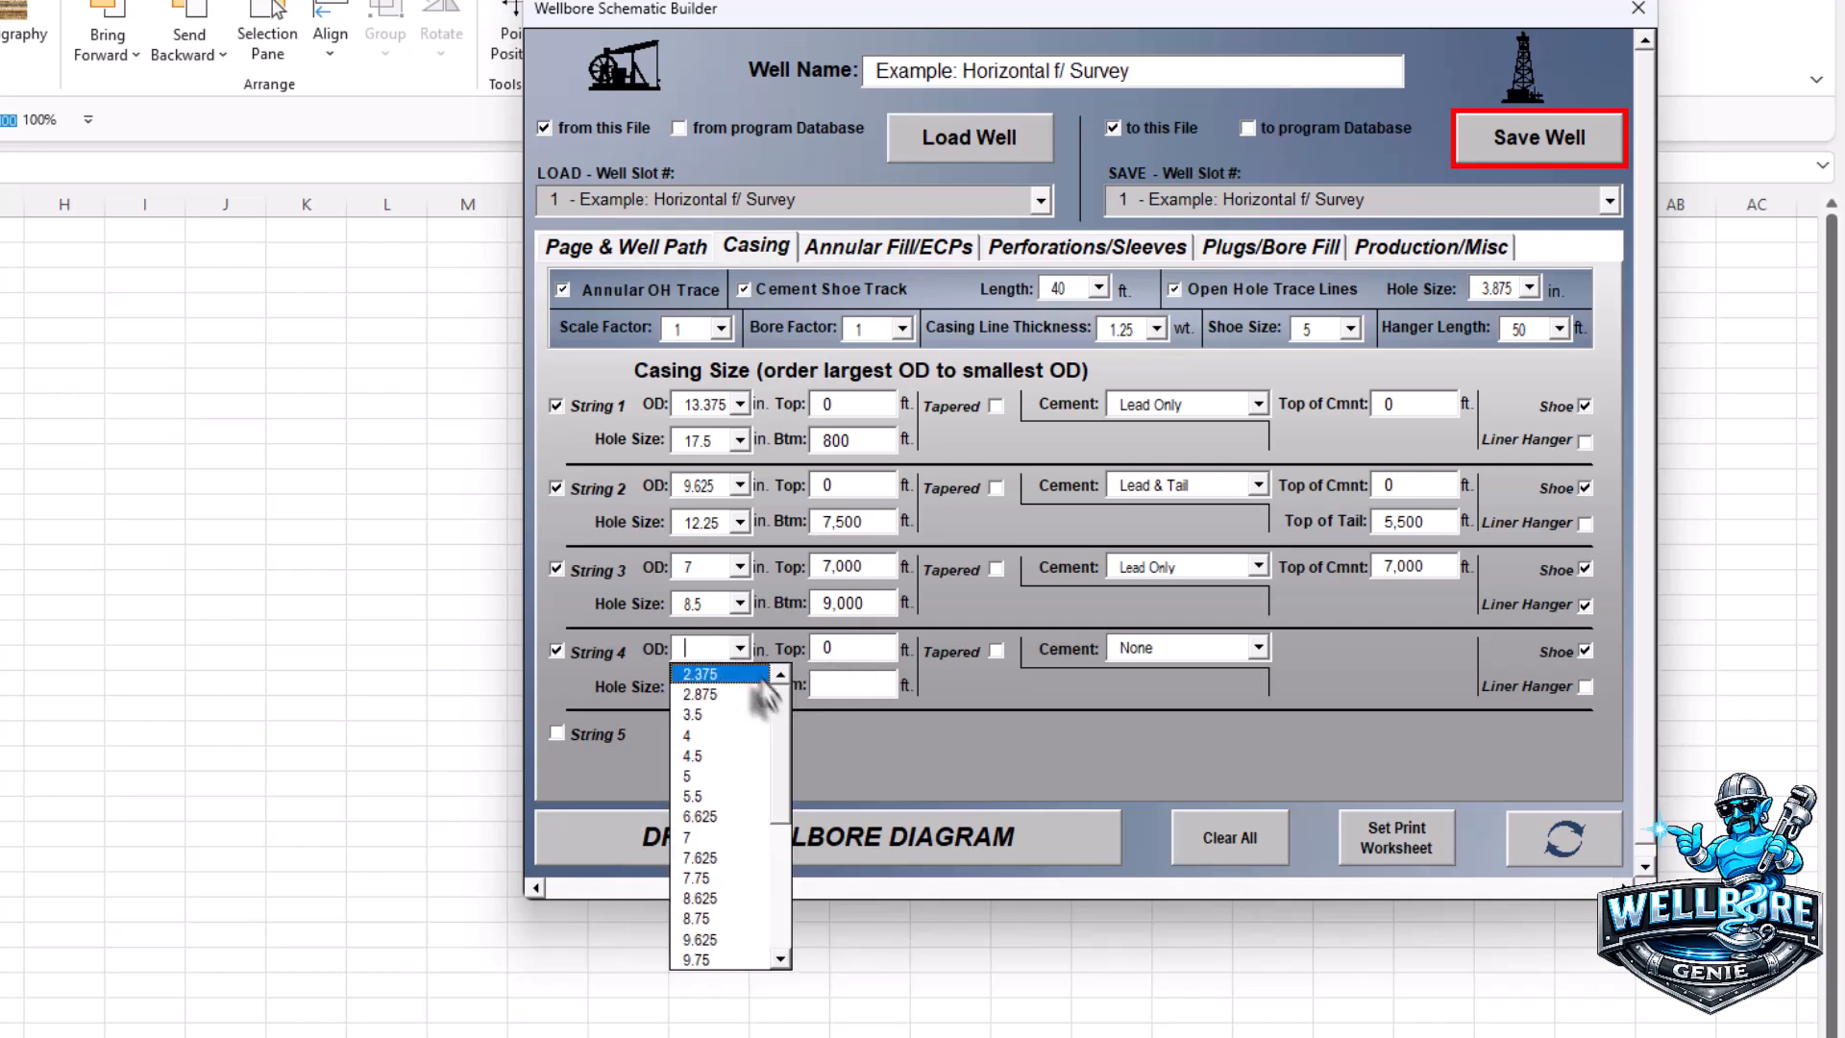
left_click(713, 760)
left_click(737, 686)
left_click(706, 832)
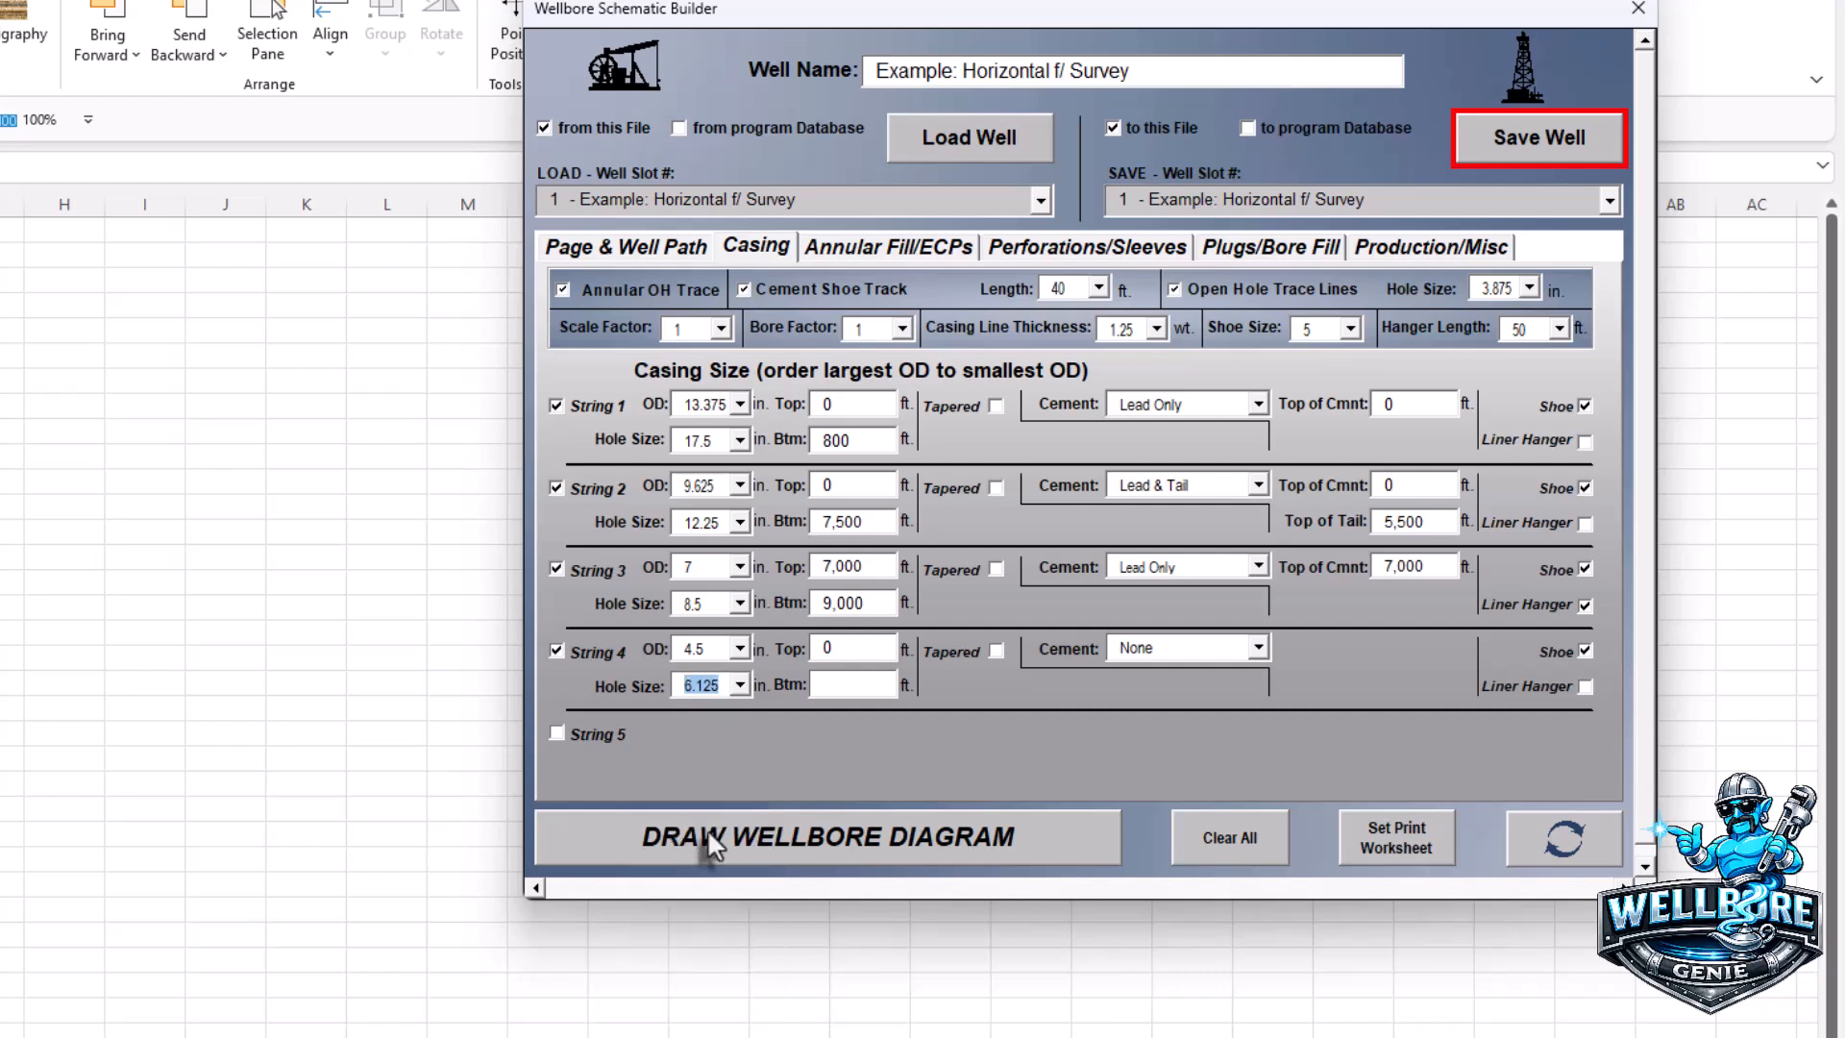
left_click(836, 686)
- Make String 4 tapered with a 6,000 ft swedge and 5.5 in top OD
left_click(996, 652)
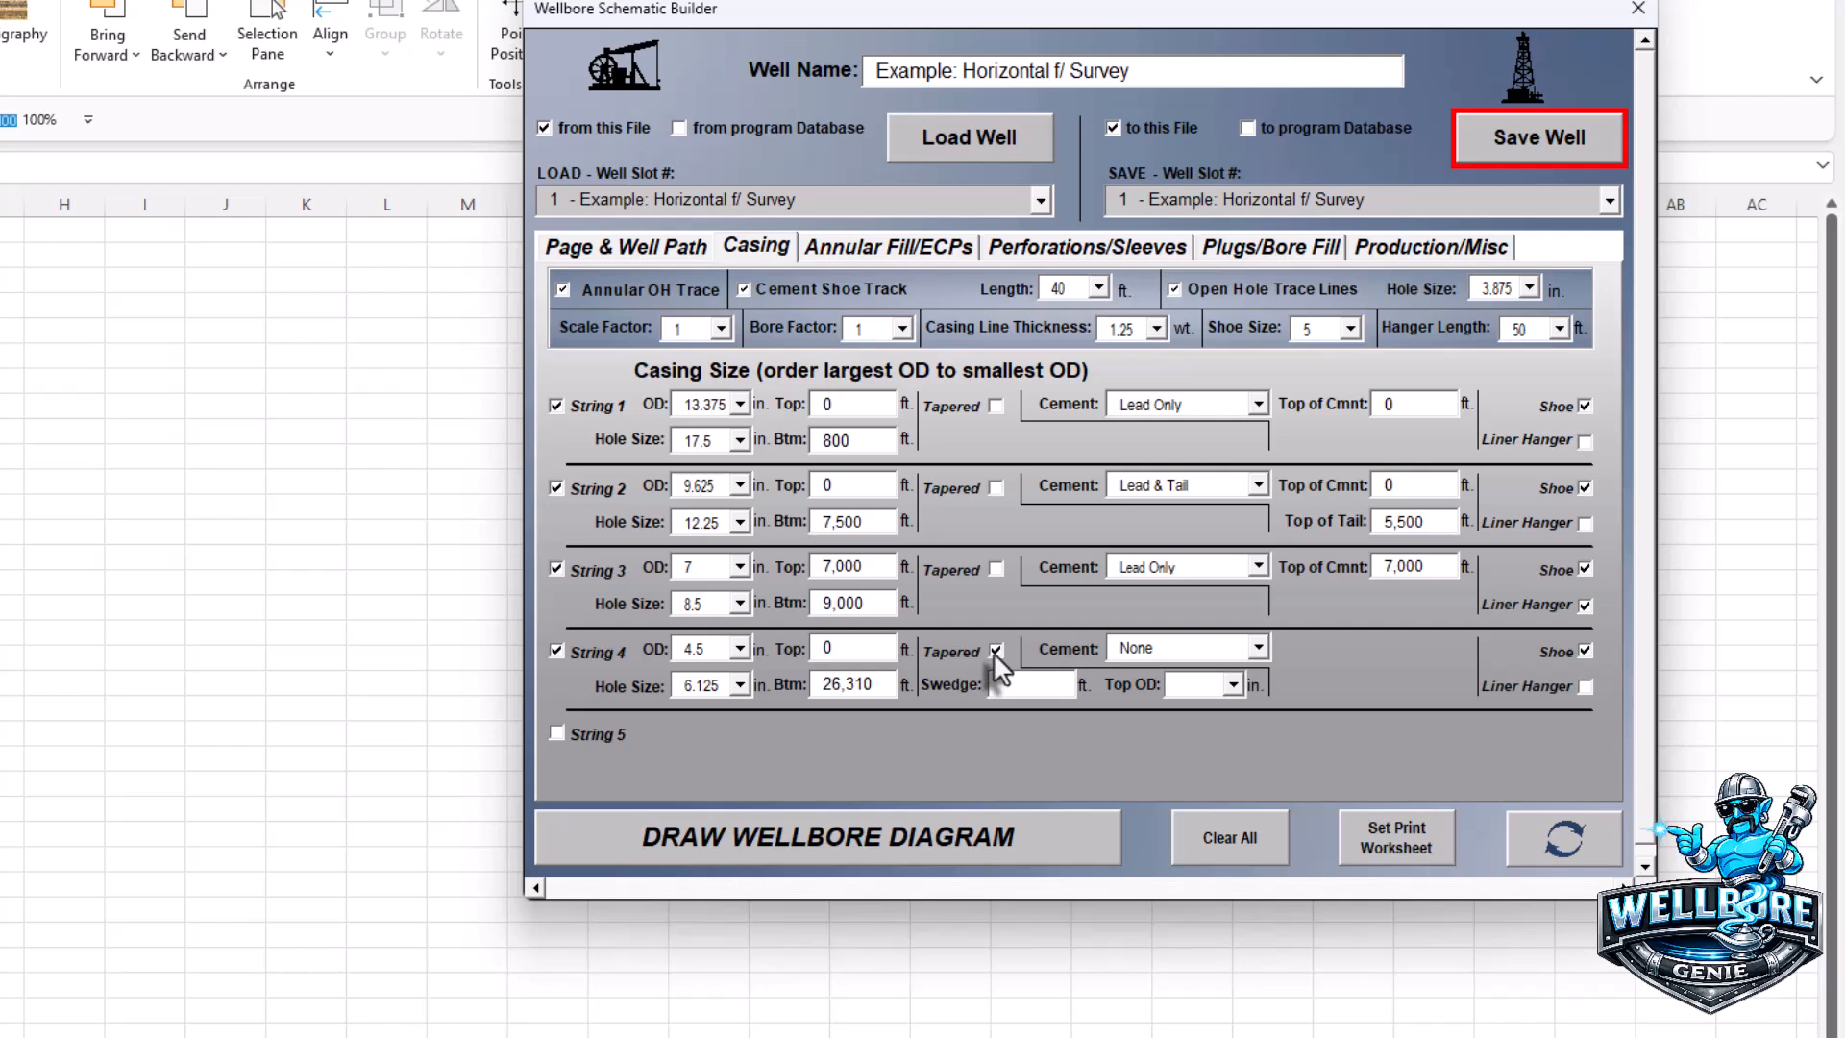
left_click(1047, 686)
type("6000")
left_click(1233, 684)
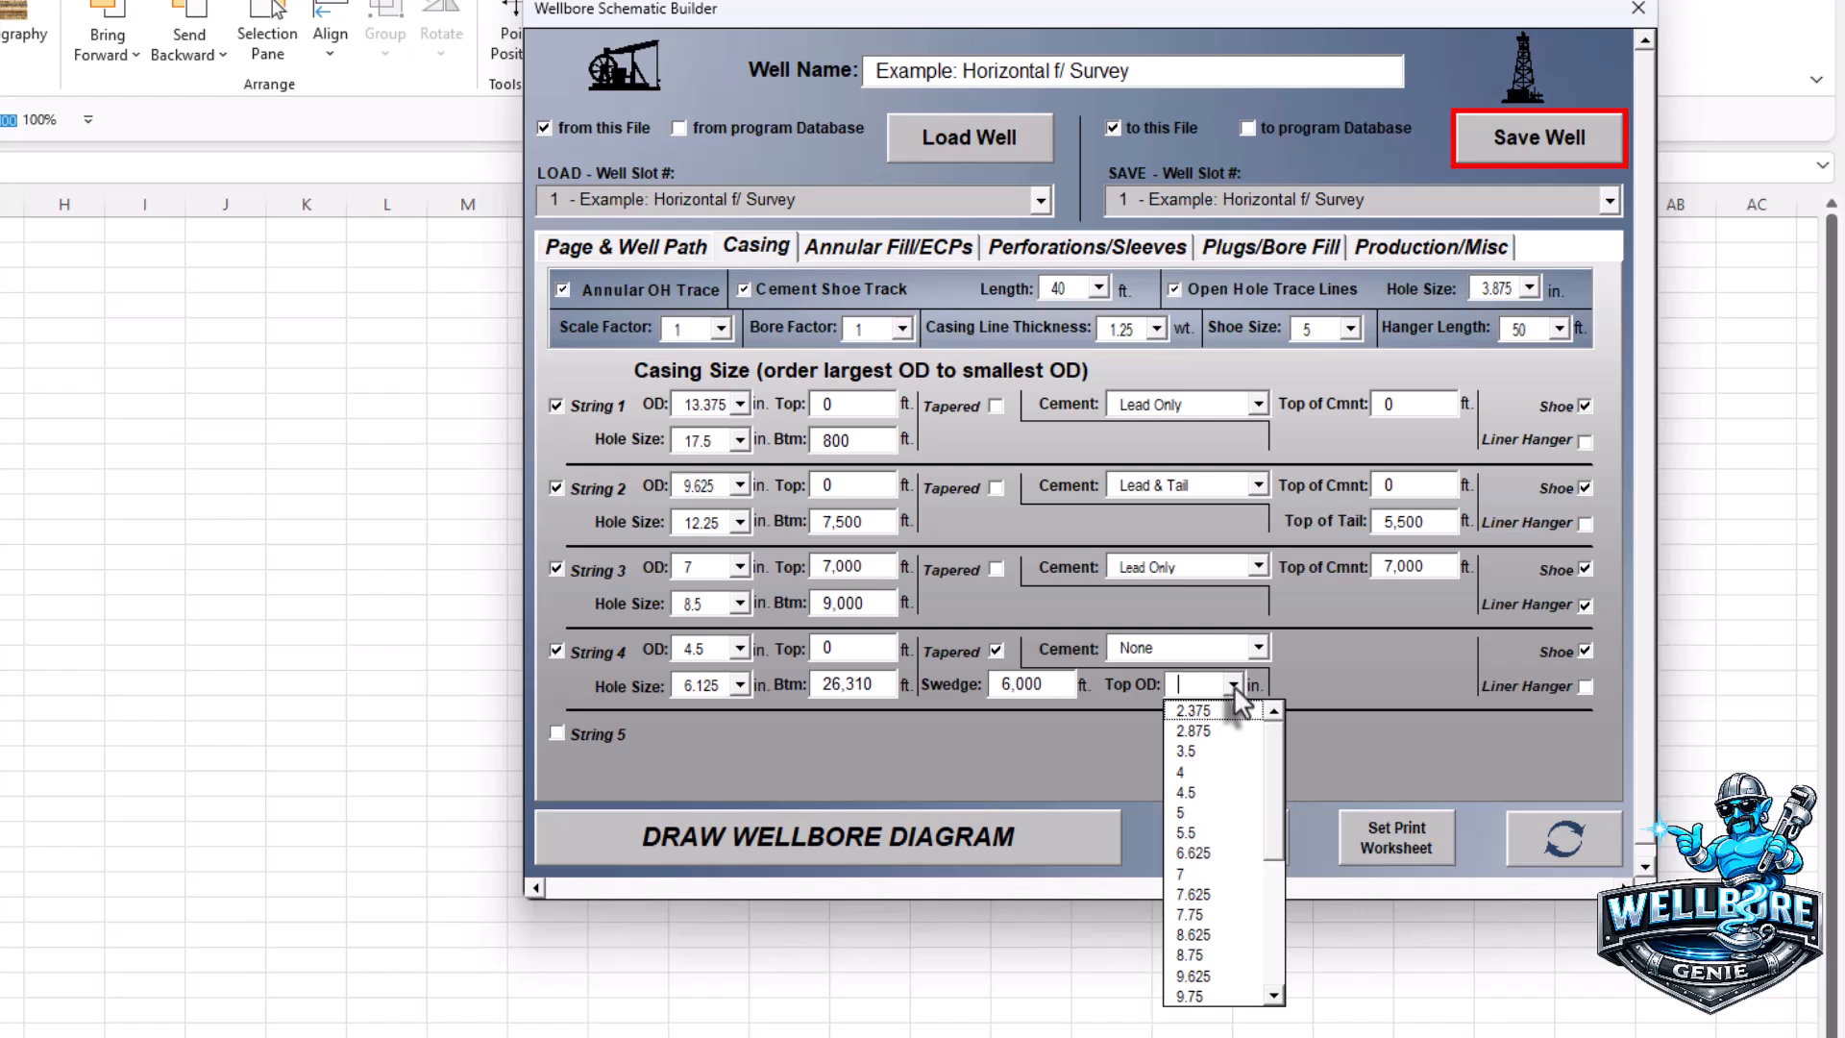
left_click(1207, 833)
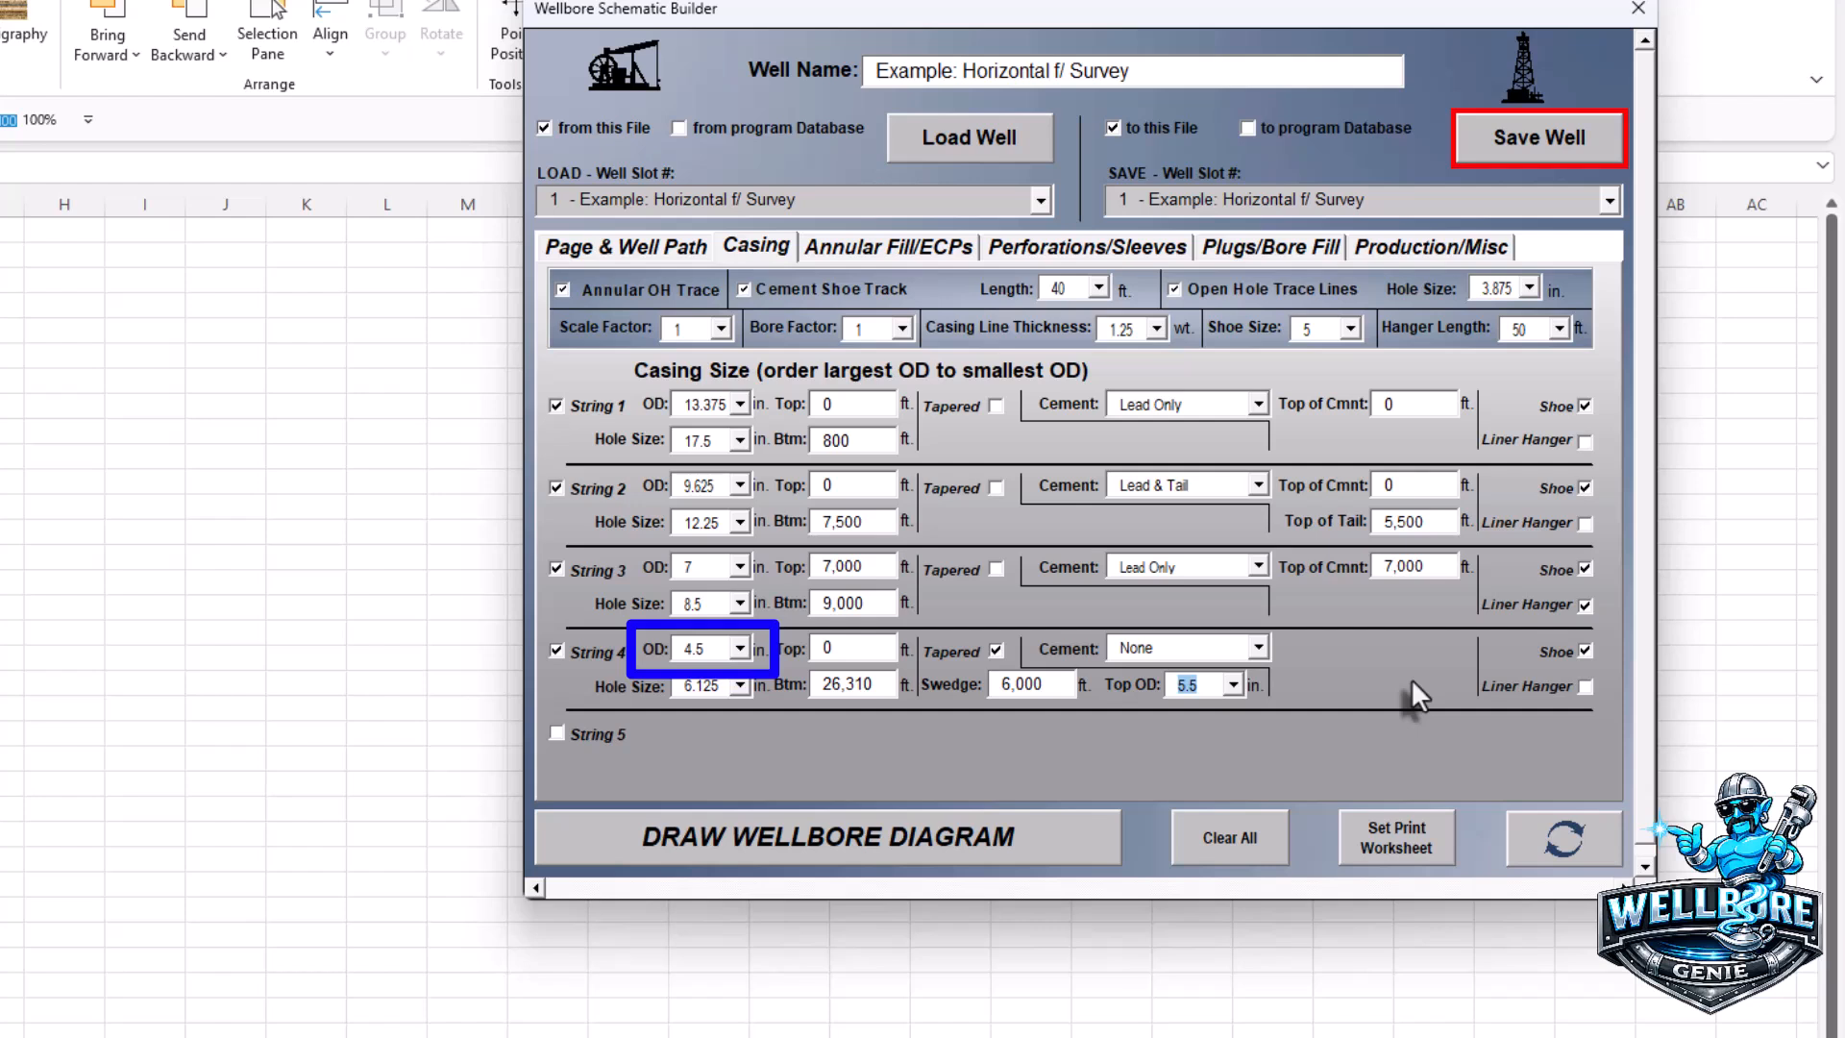
- Give String 4 Lead Only cement with top of cement at 6,500 ft
left_click(1258, 648)
left_click(1171, 700)
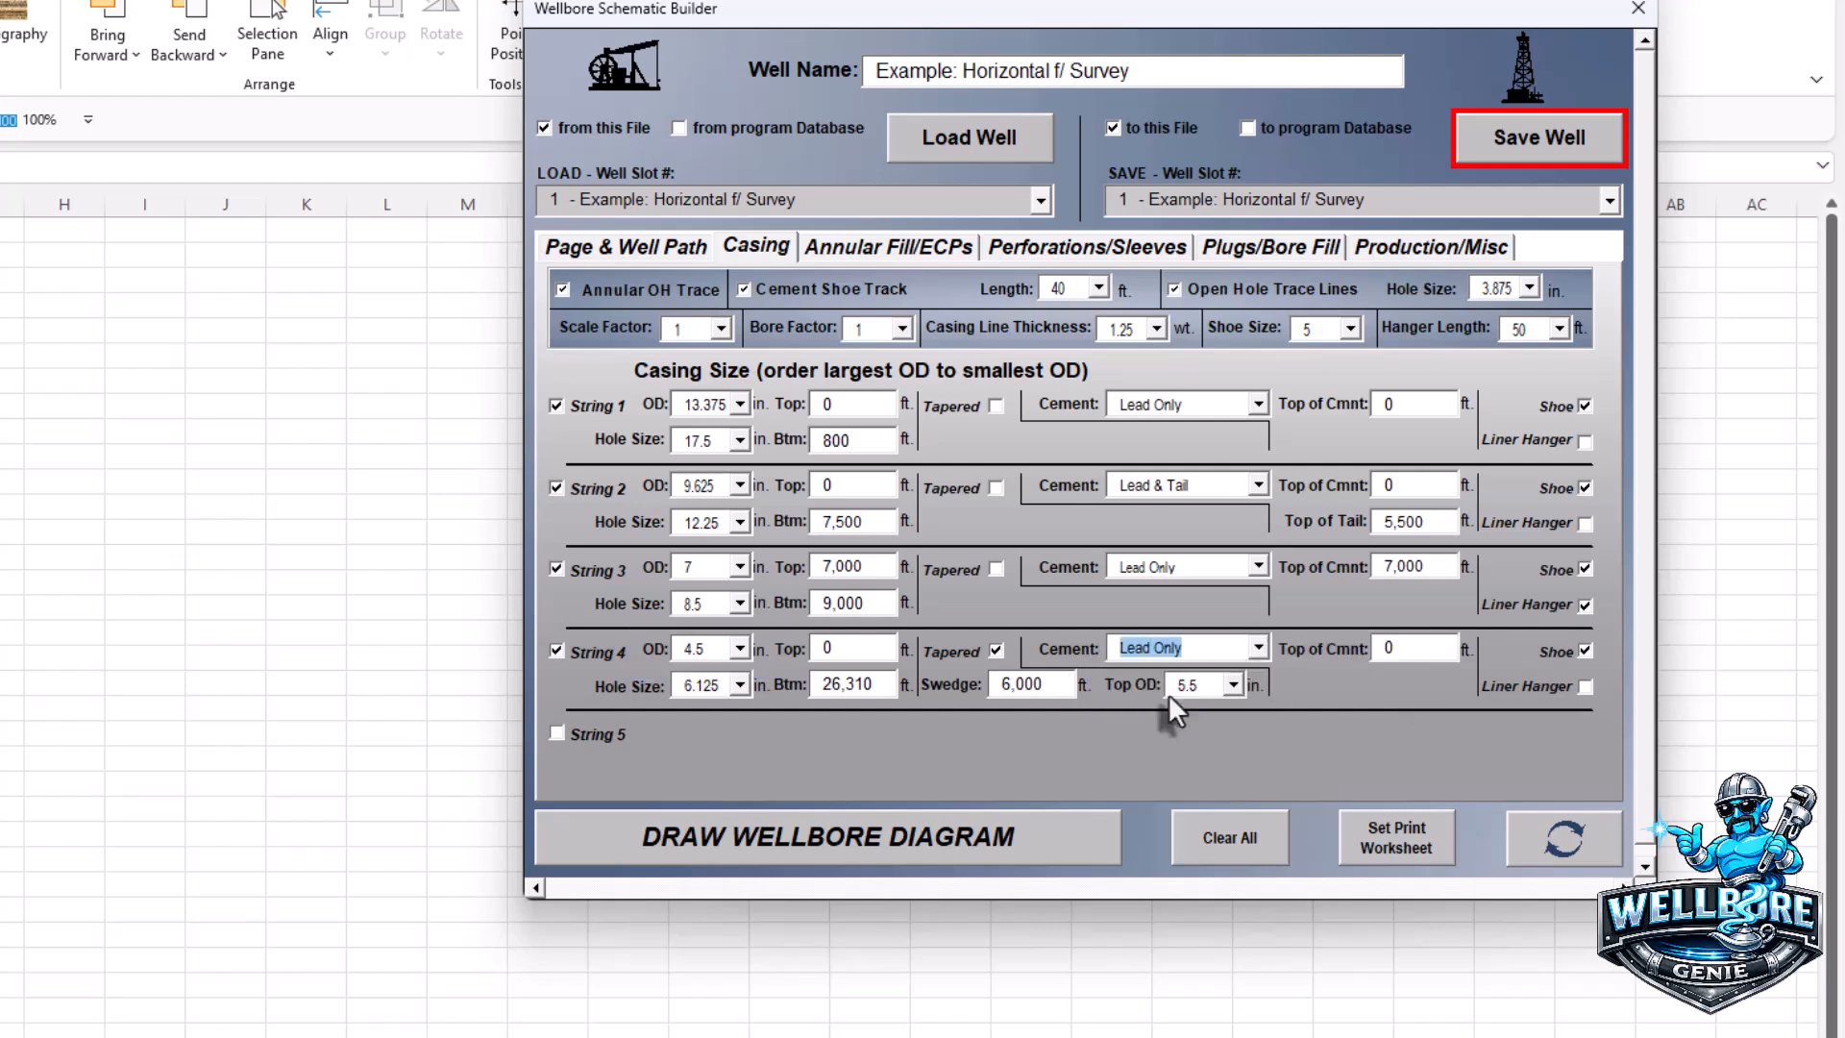
left_click(1366, 648)
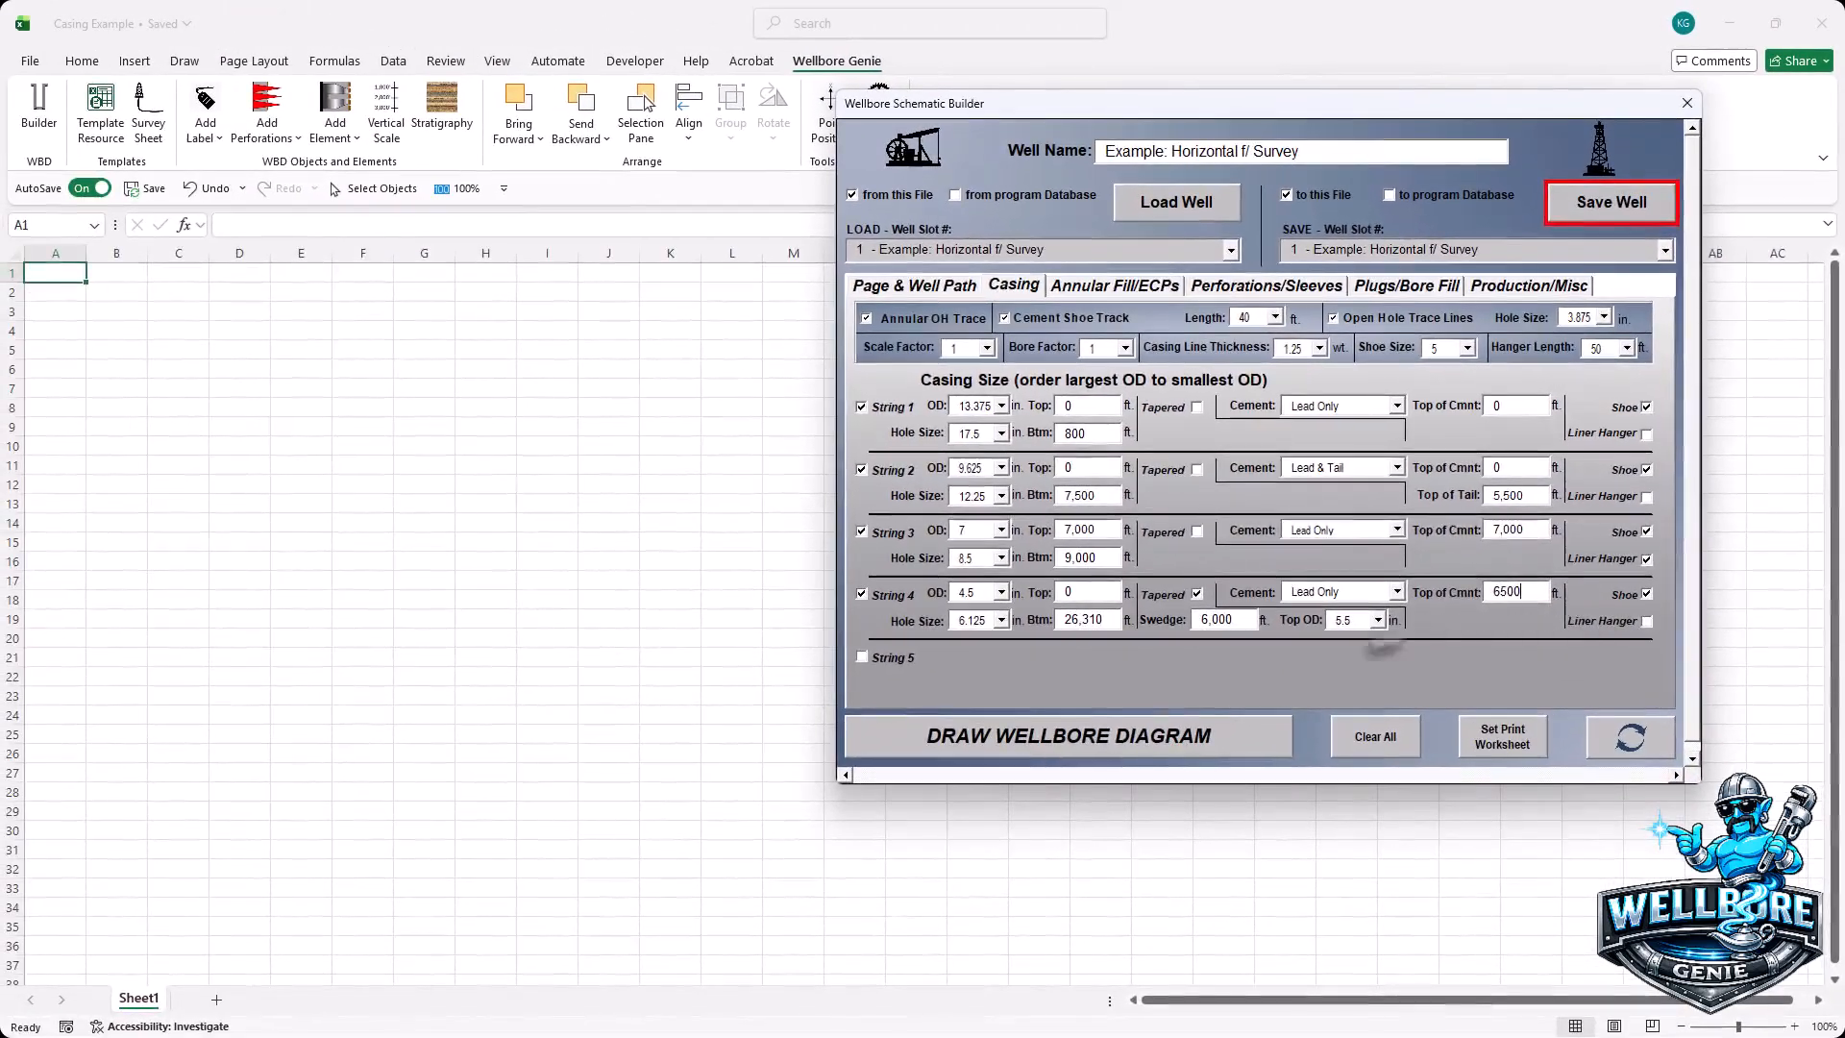
- Draw the wellbore diagram on the sheet, then redraw it at scale factor 2.25
left_click(1057, 738)
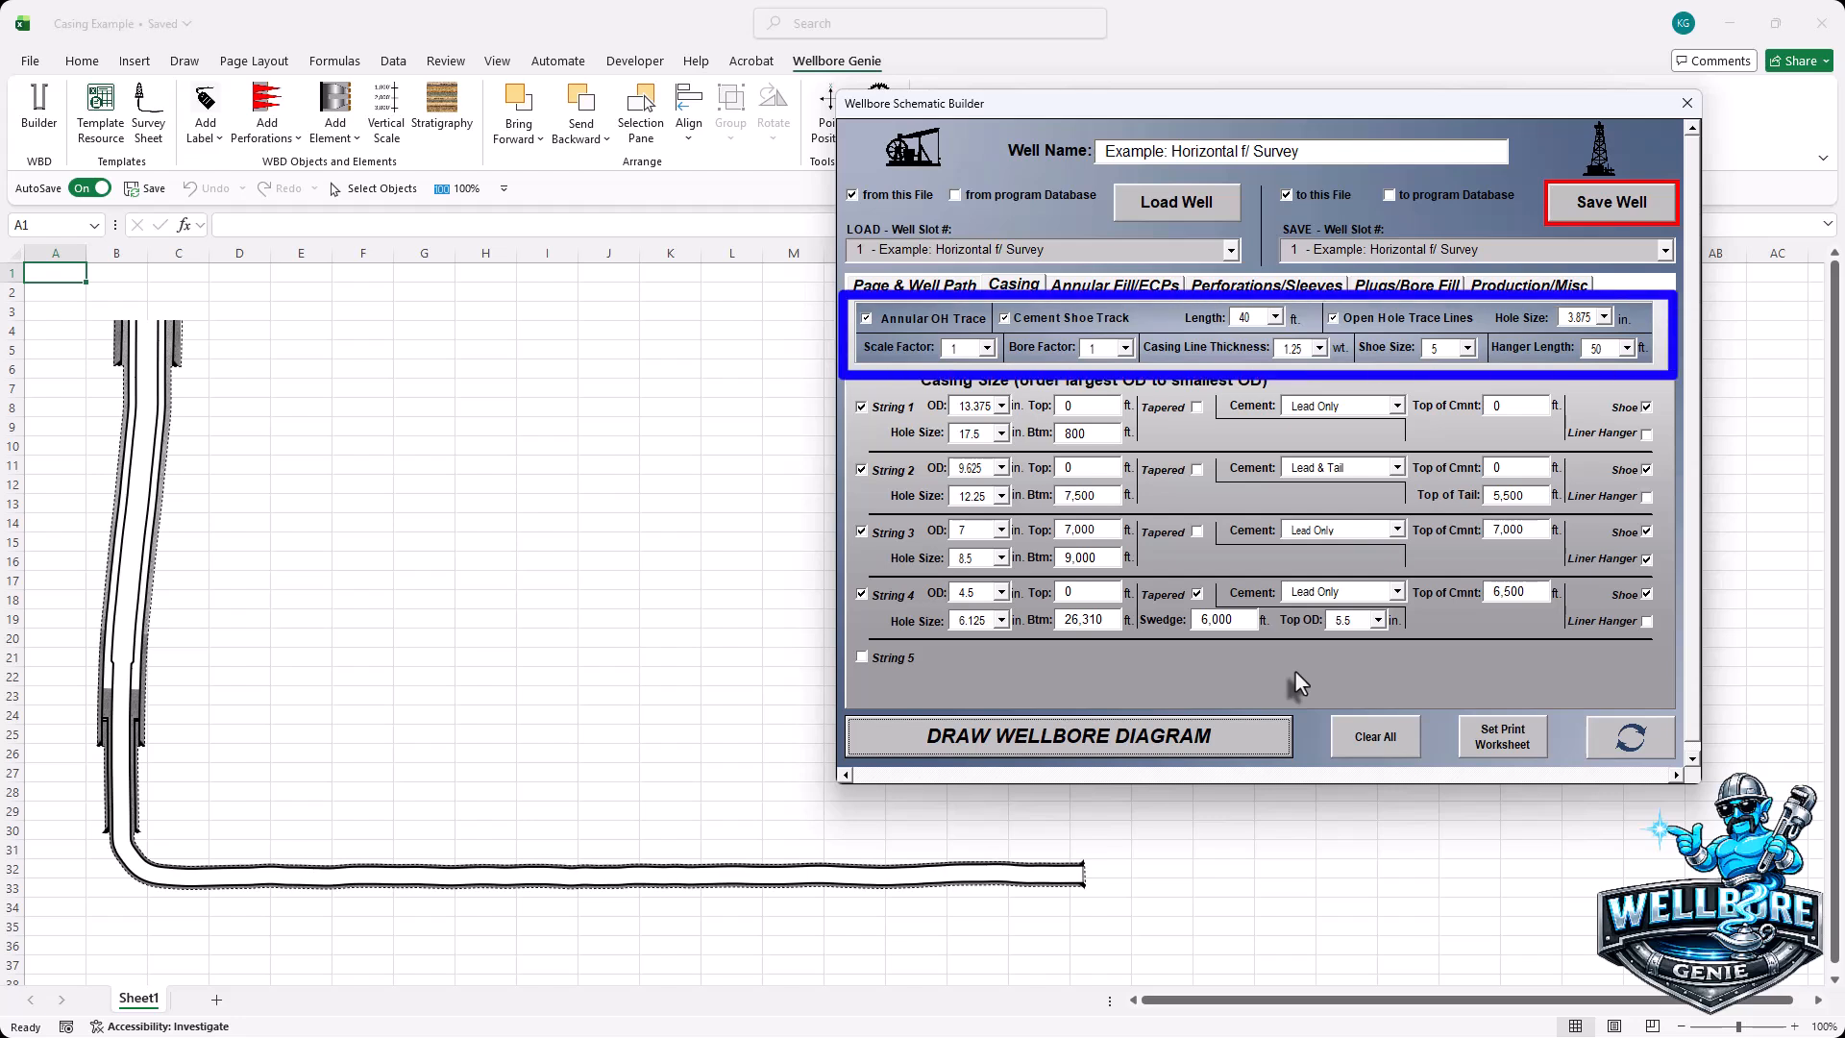
left_click(987, 347)
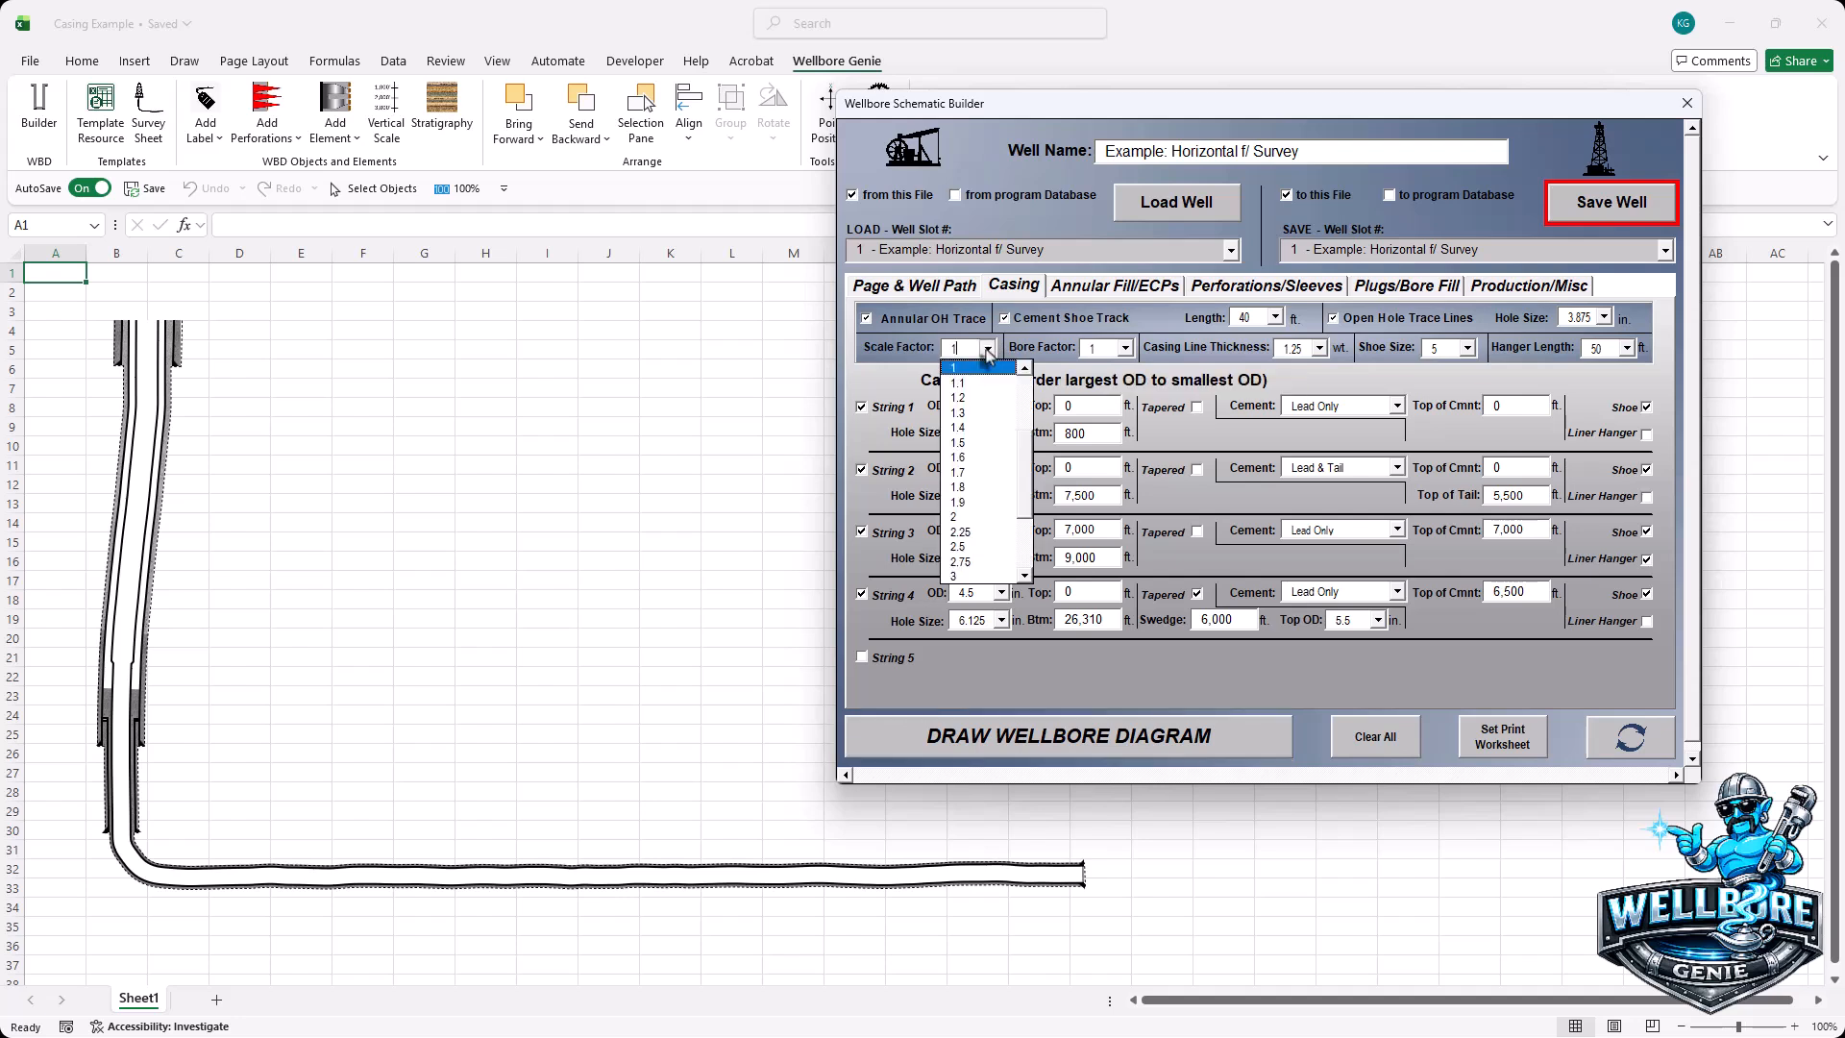
left_click(958, 532)
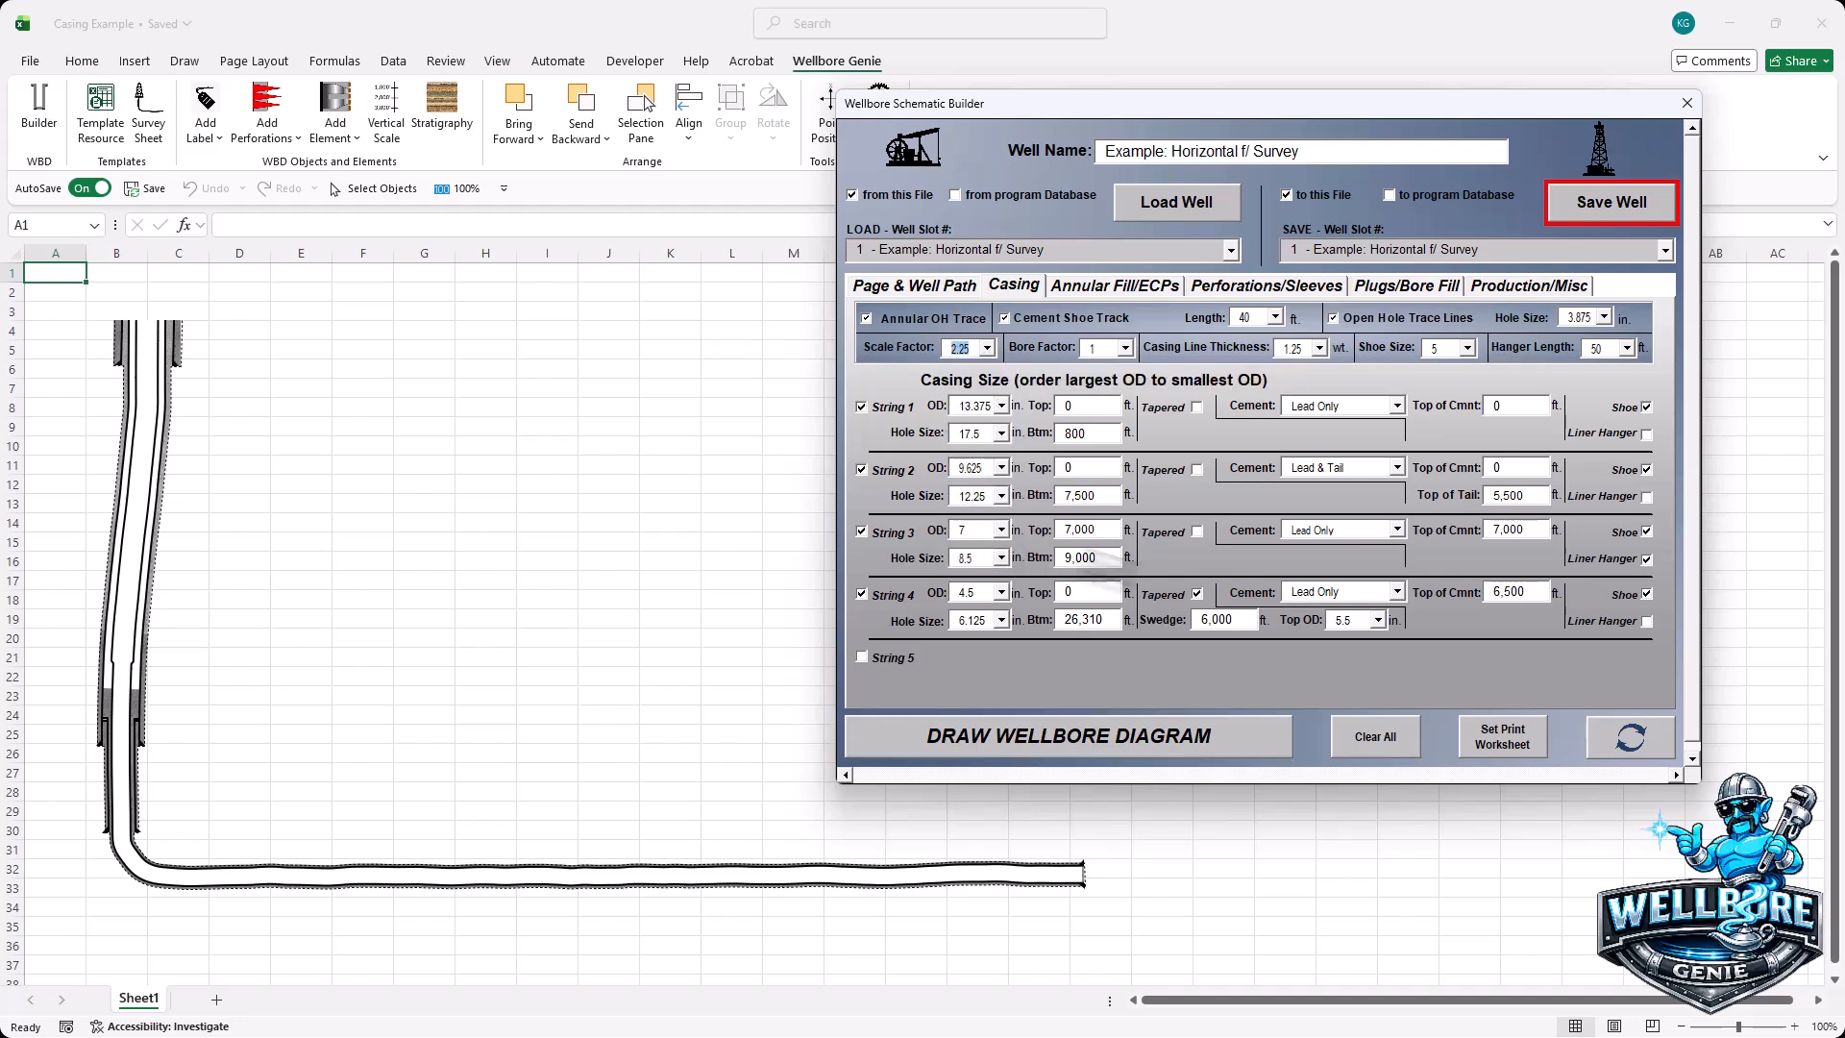
left_click(1631, 738)
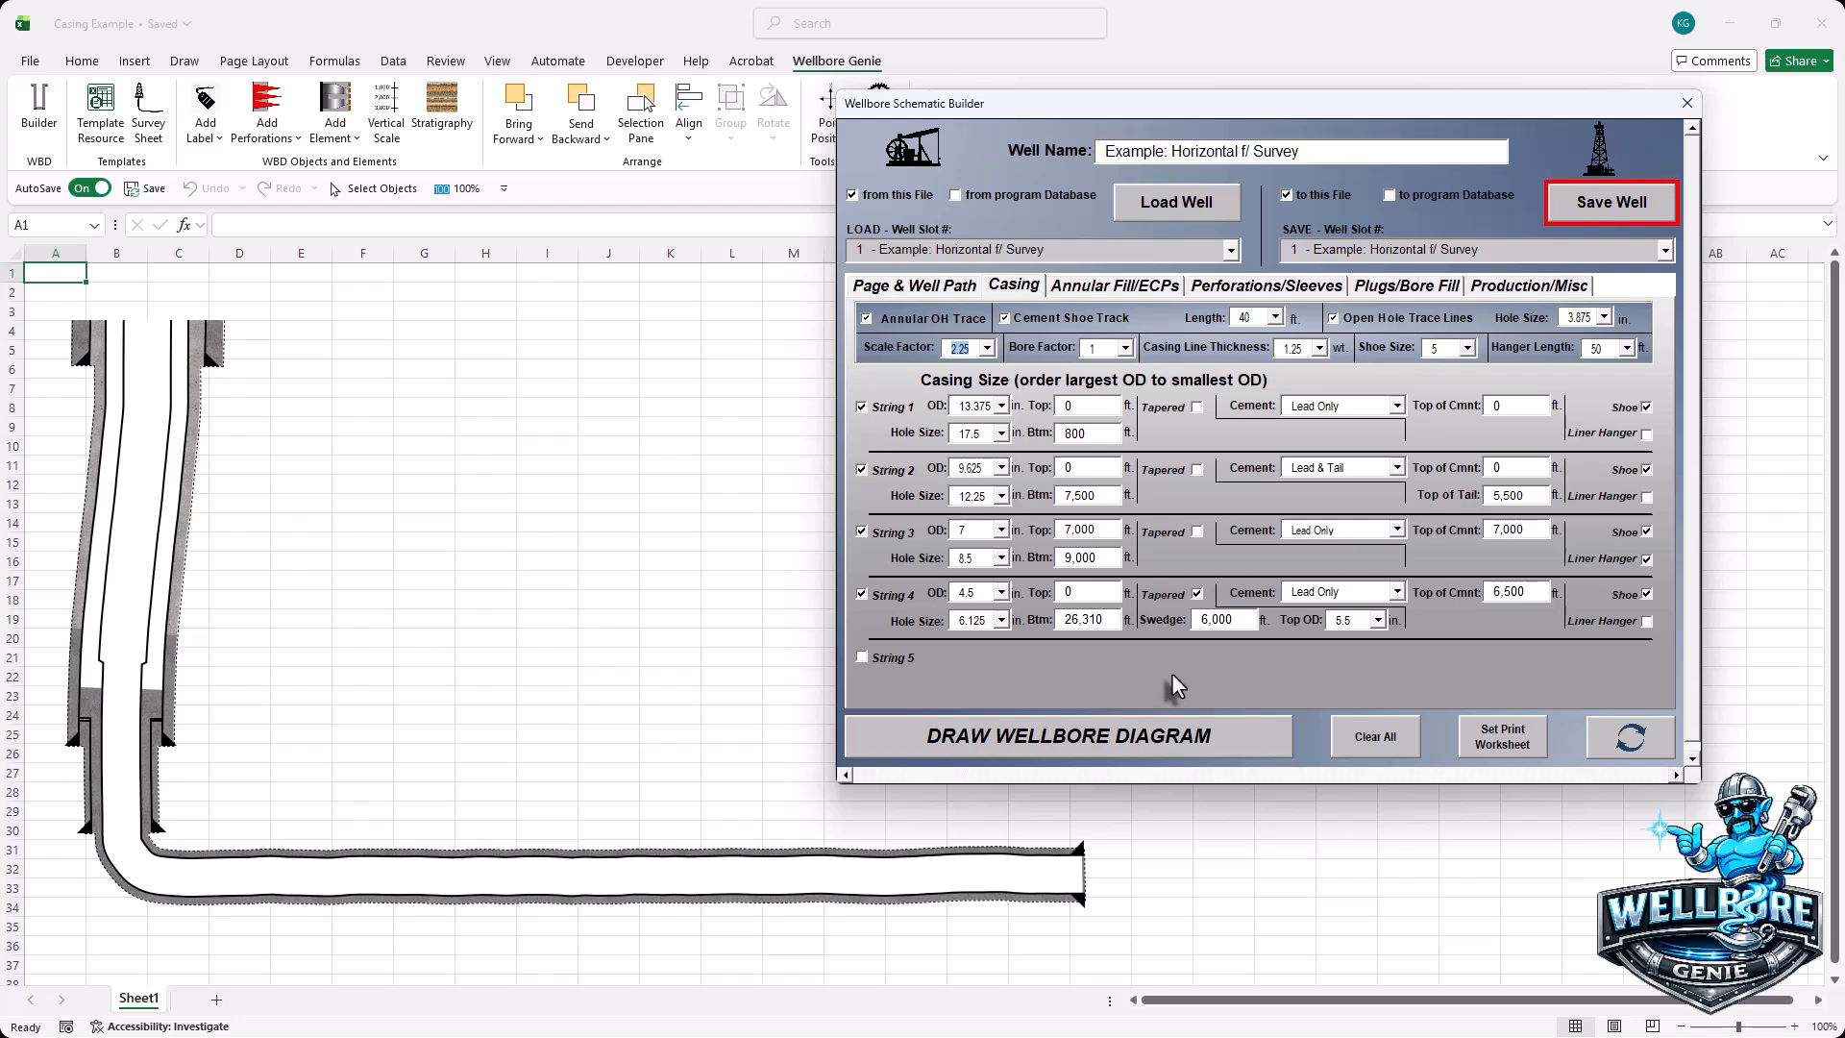
- Set the bore factor to 0.6 and redraw the schematic
left_click(1127, 349)
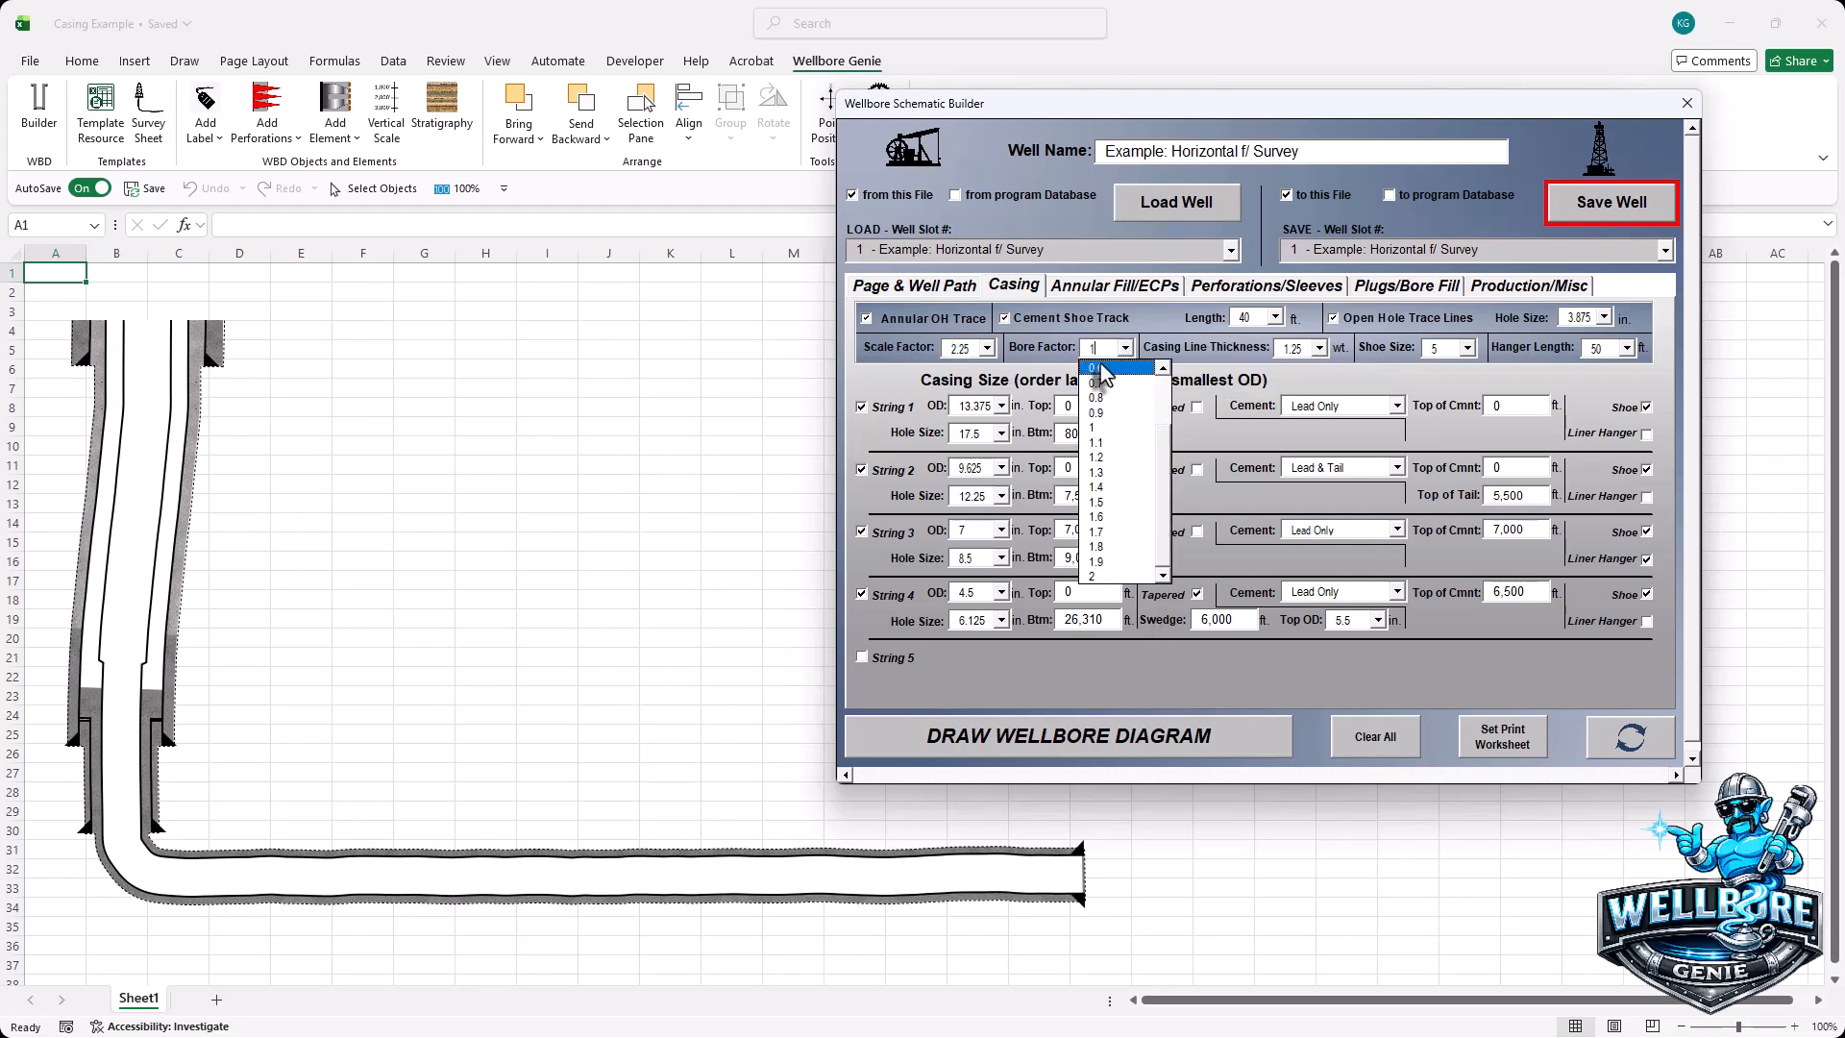
left_click(1099, 368)
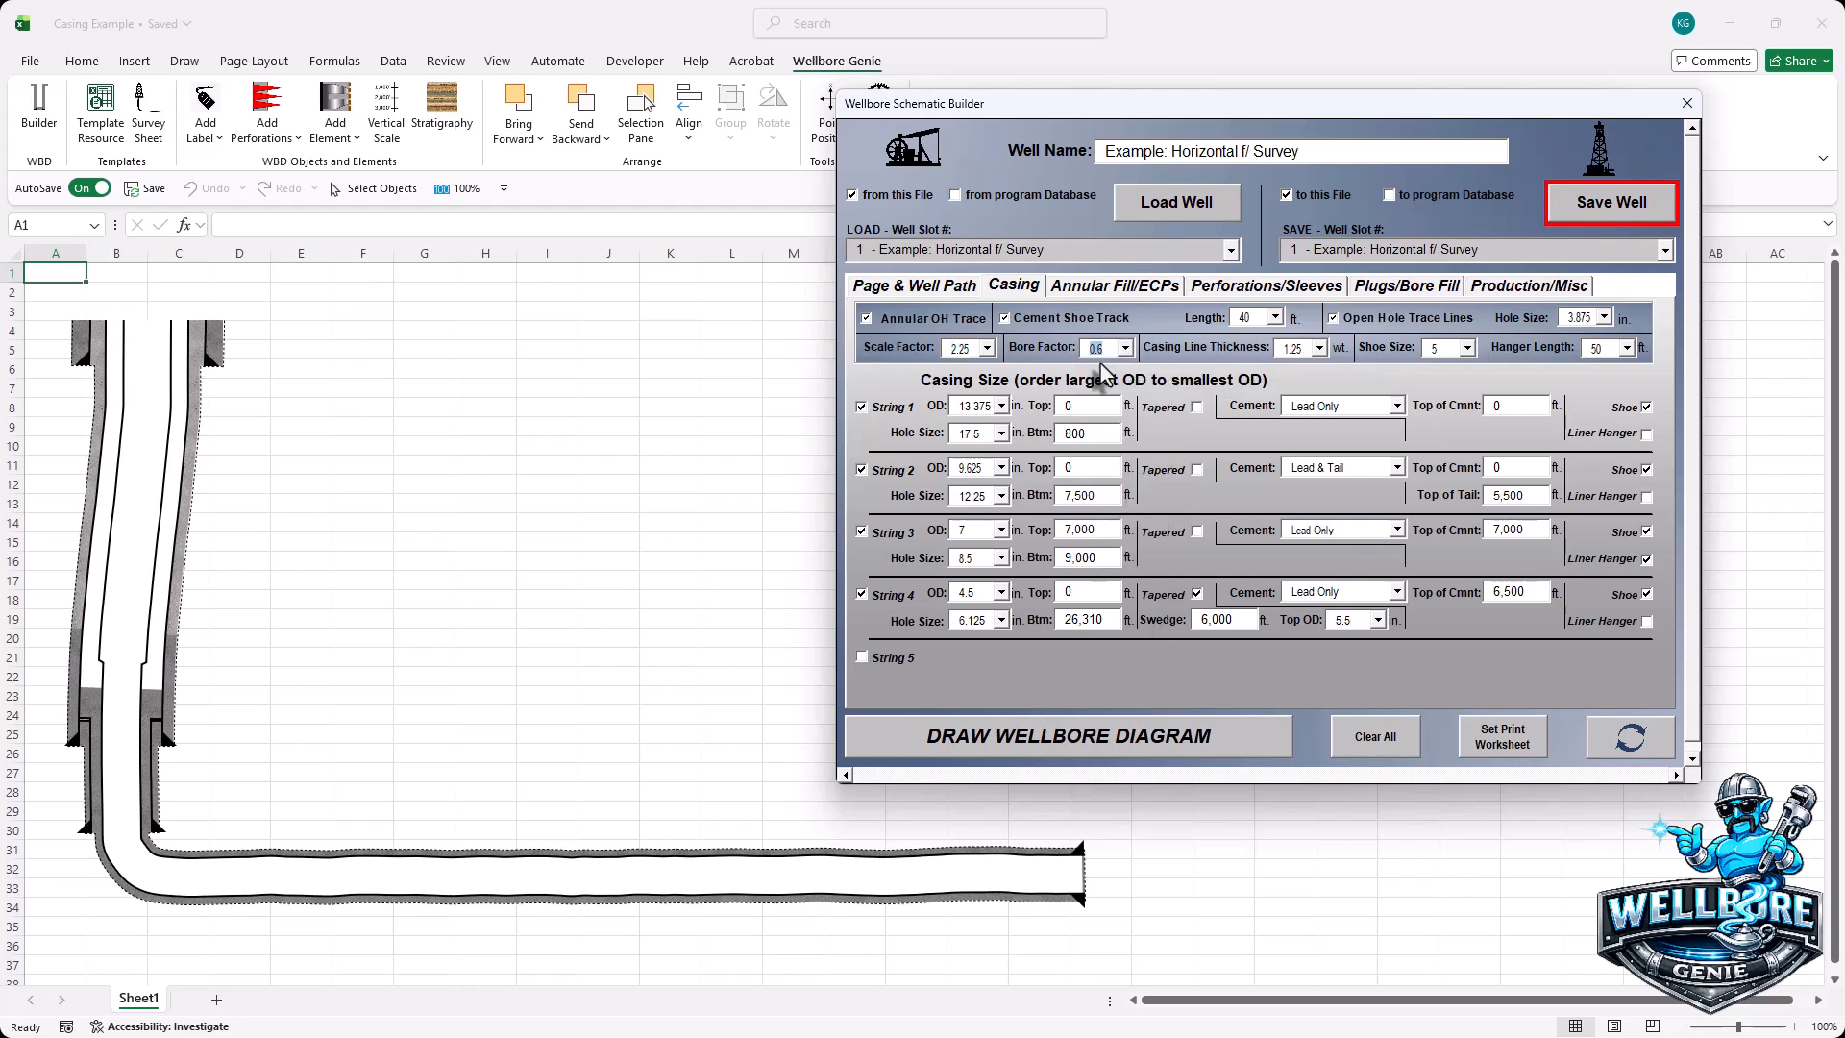
left_click(1643, 742)
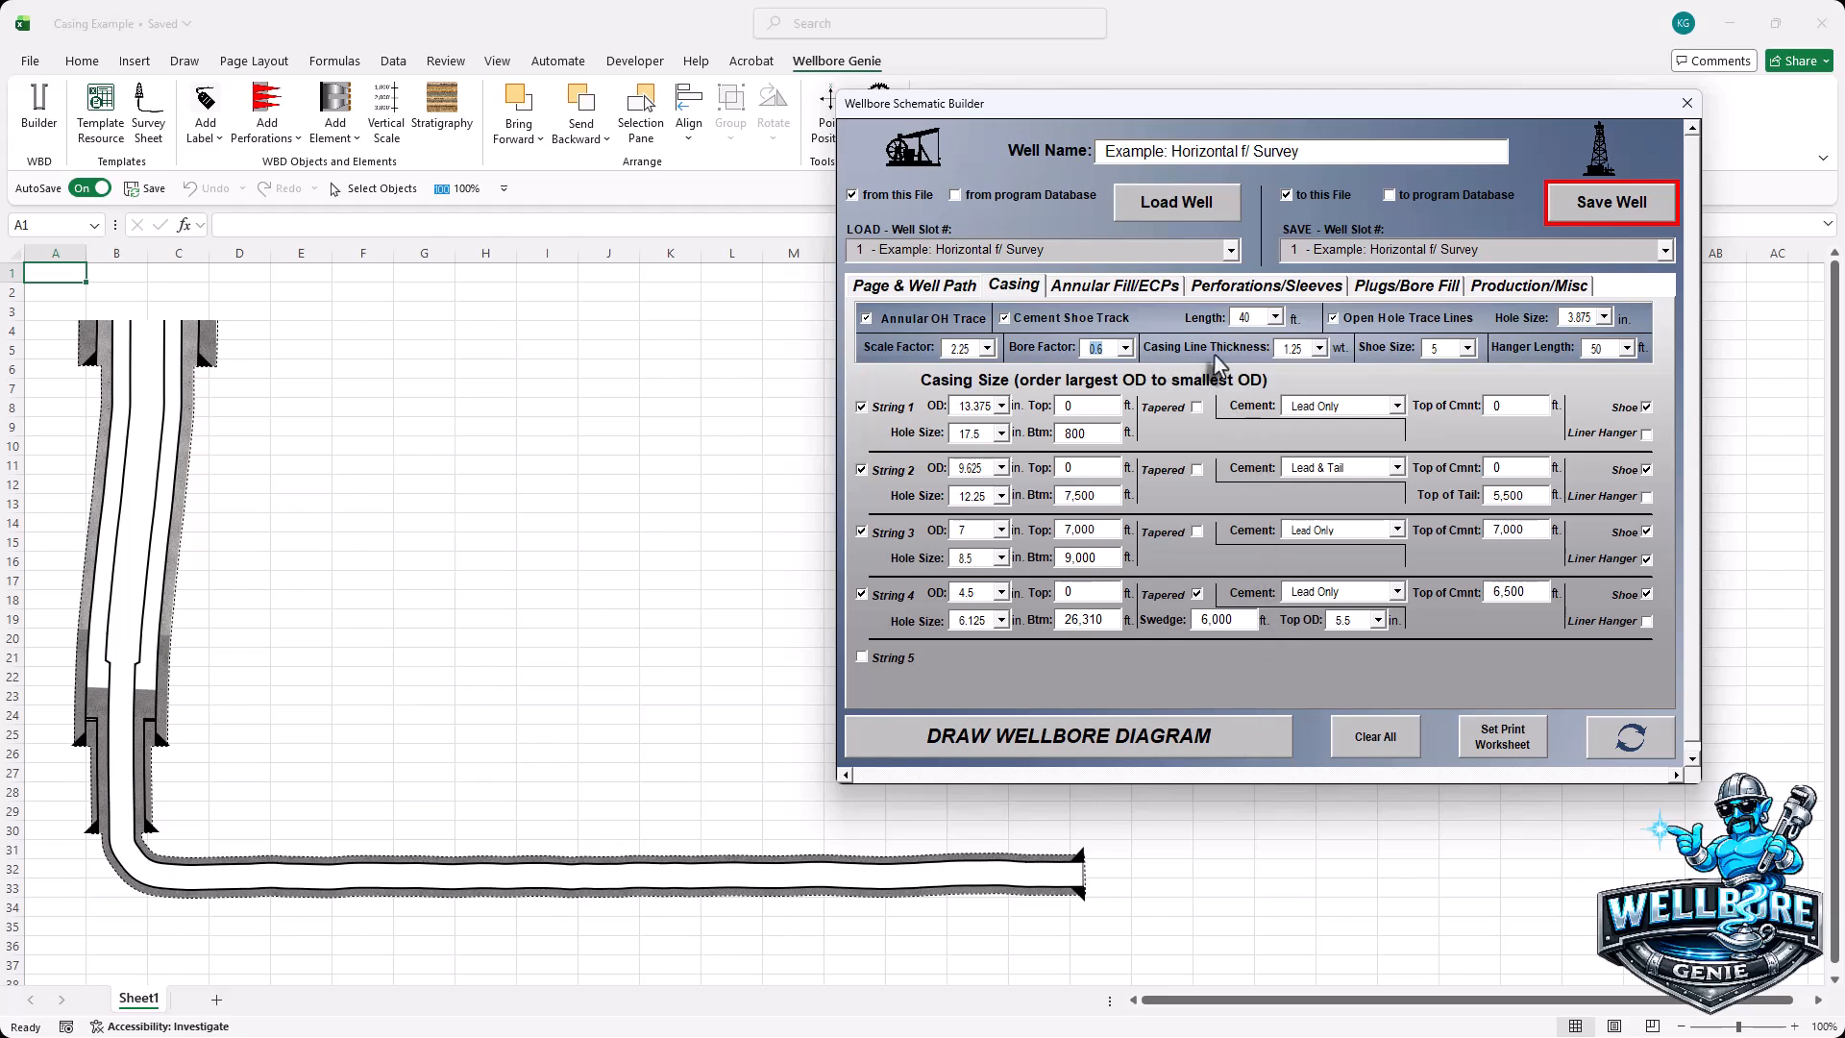
- Set casing line thickness to 0.75 and redraw the schematic
left_click(1321, 348)
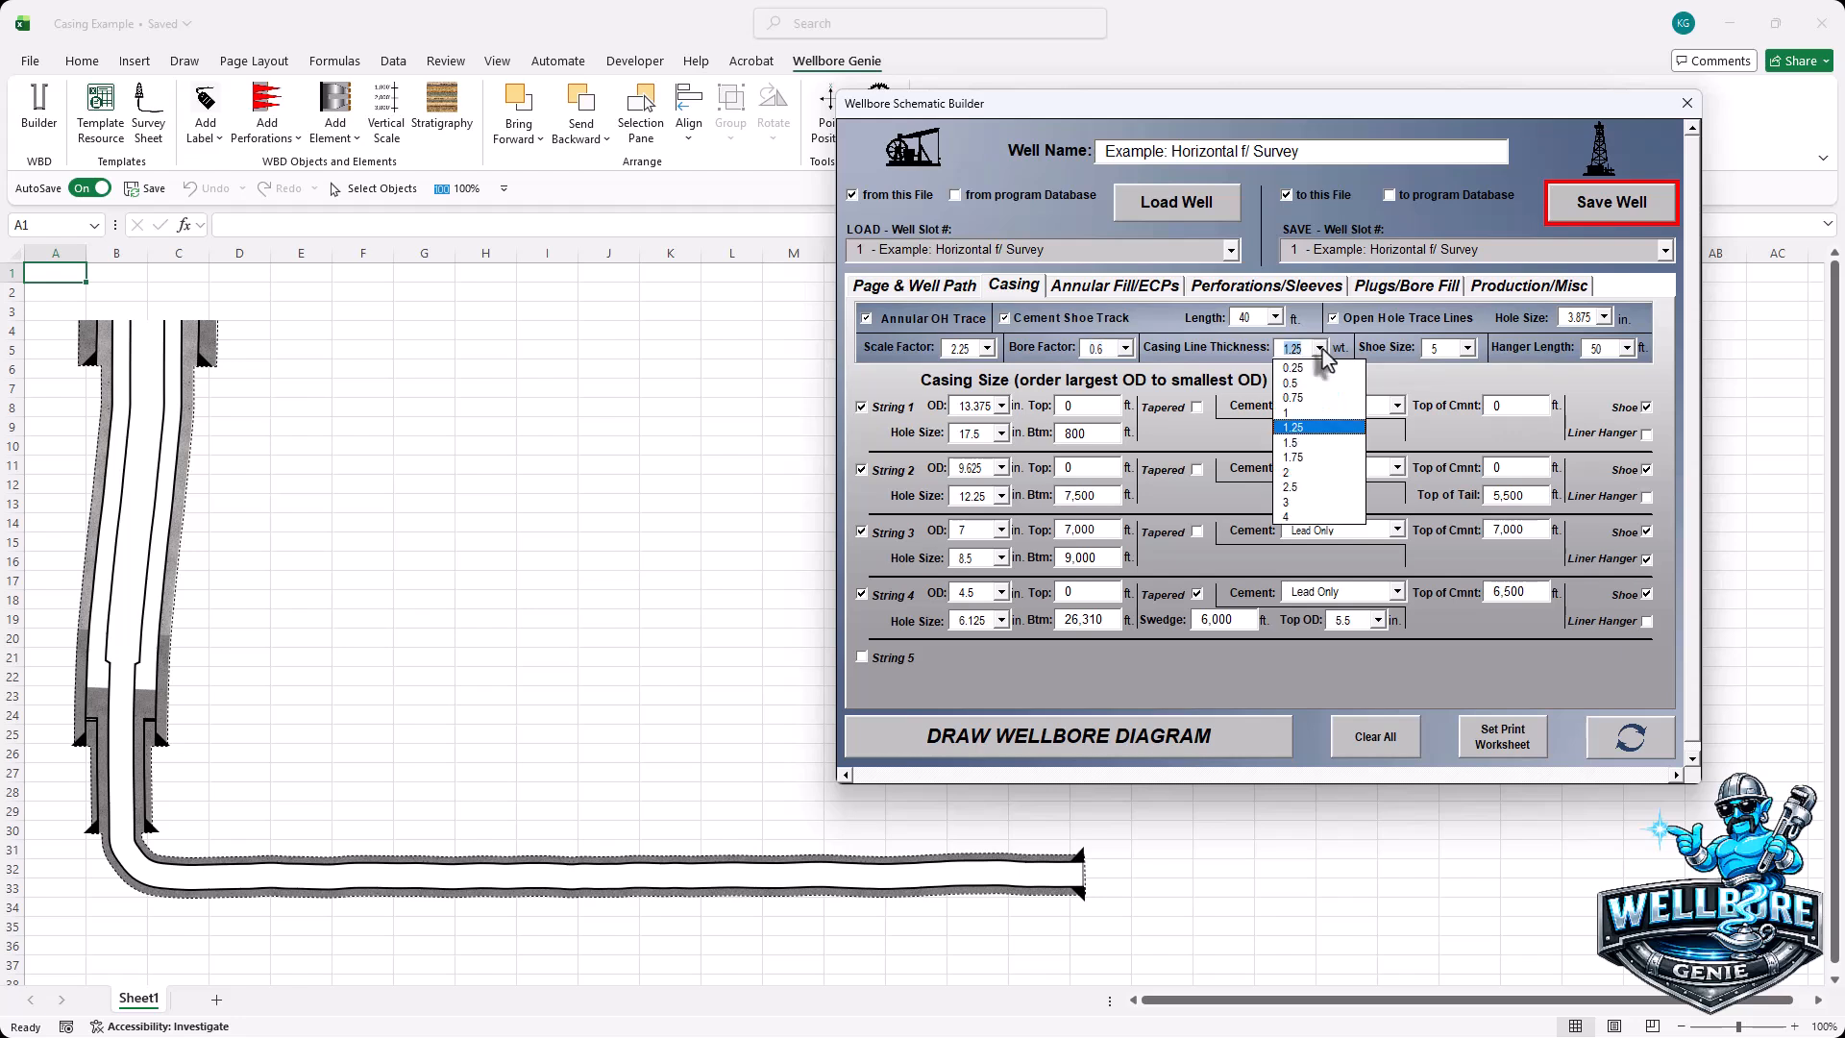
left_click(1303, 398)
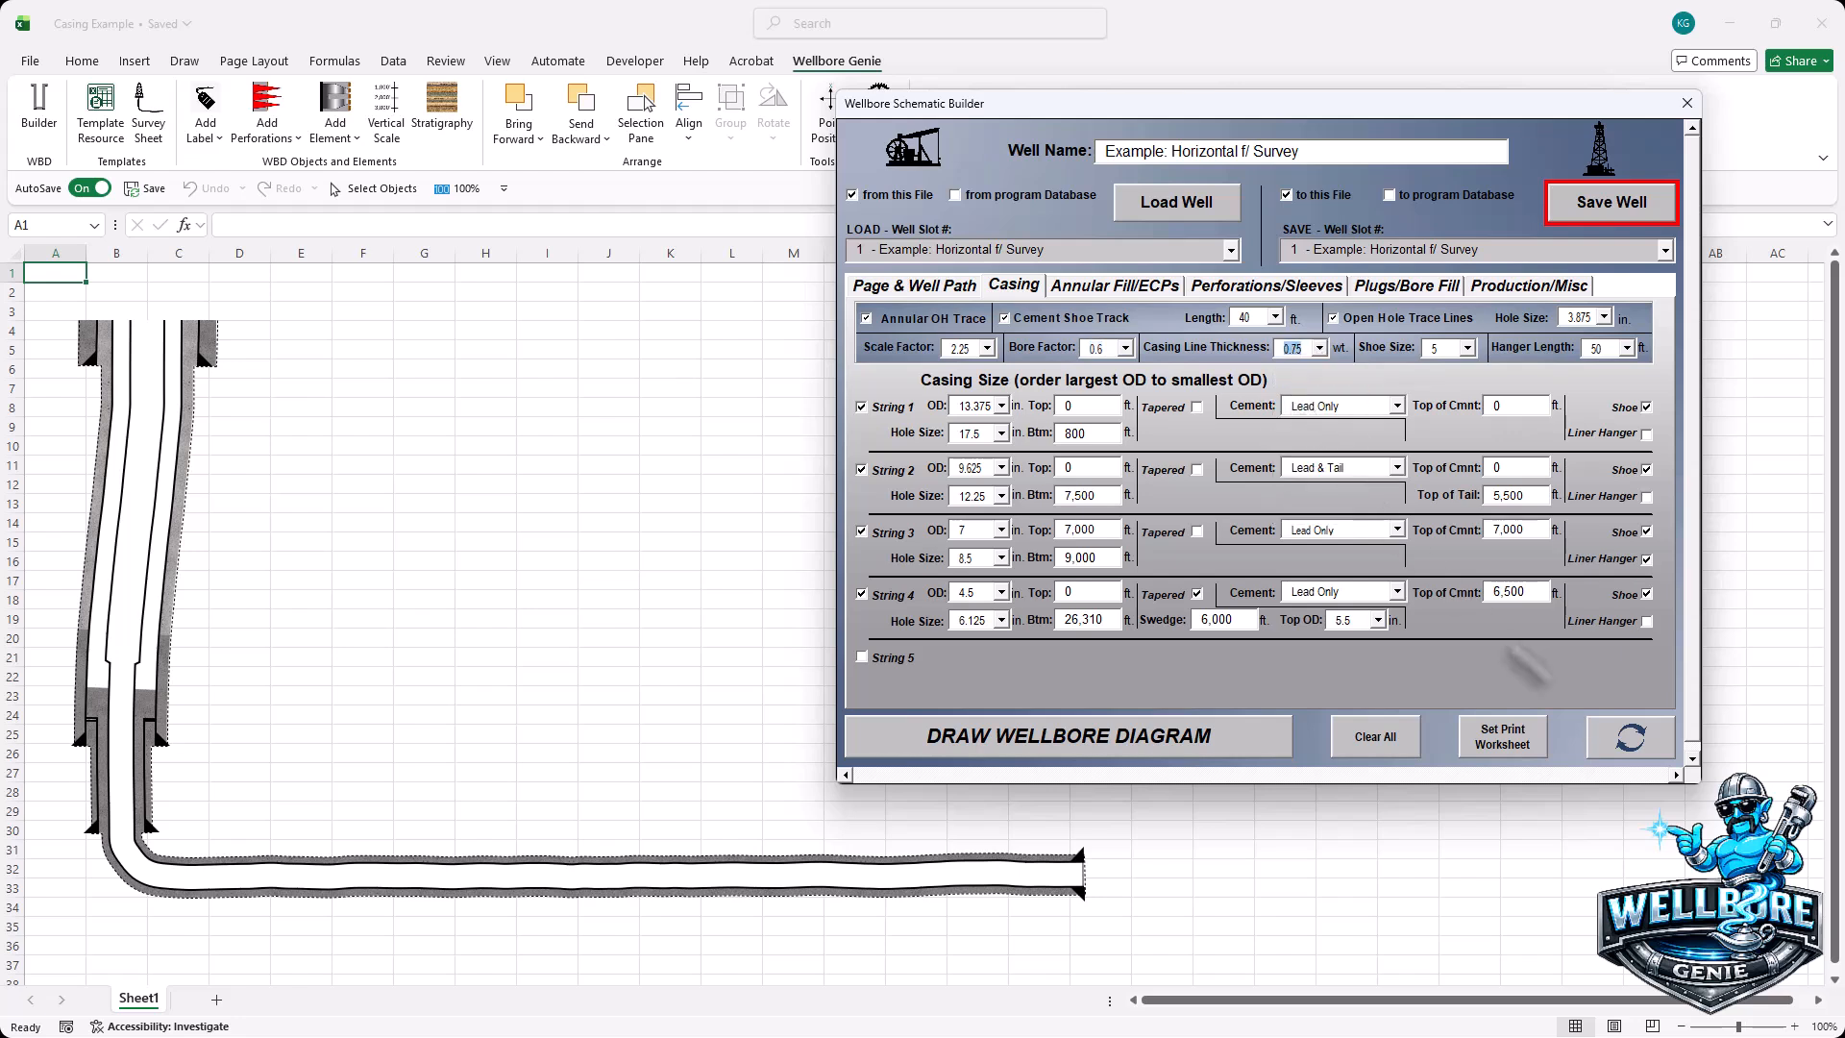
left_click(1643, 745)
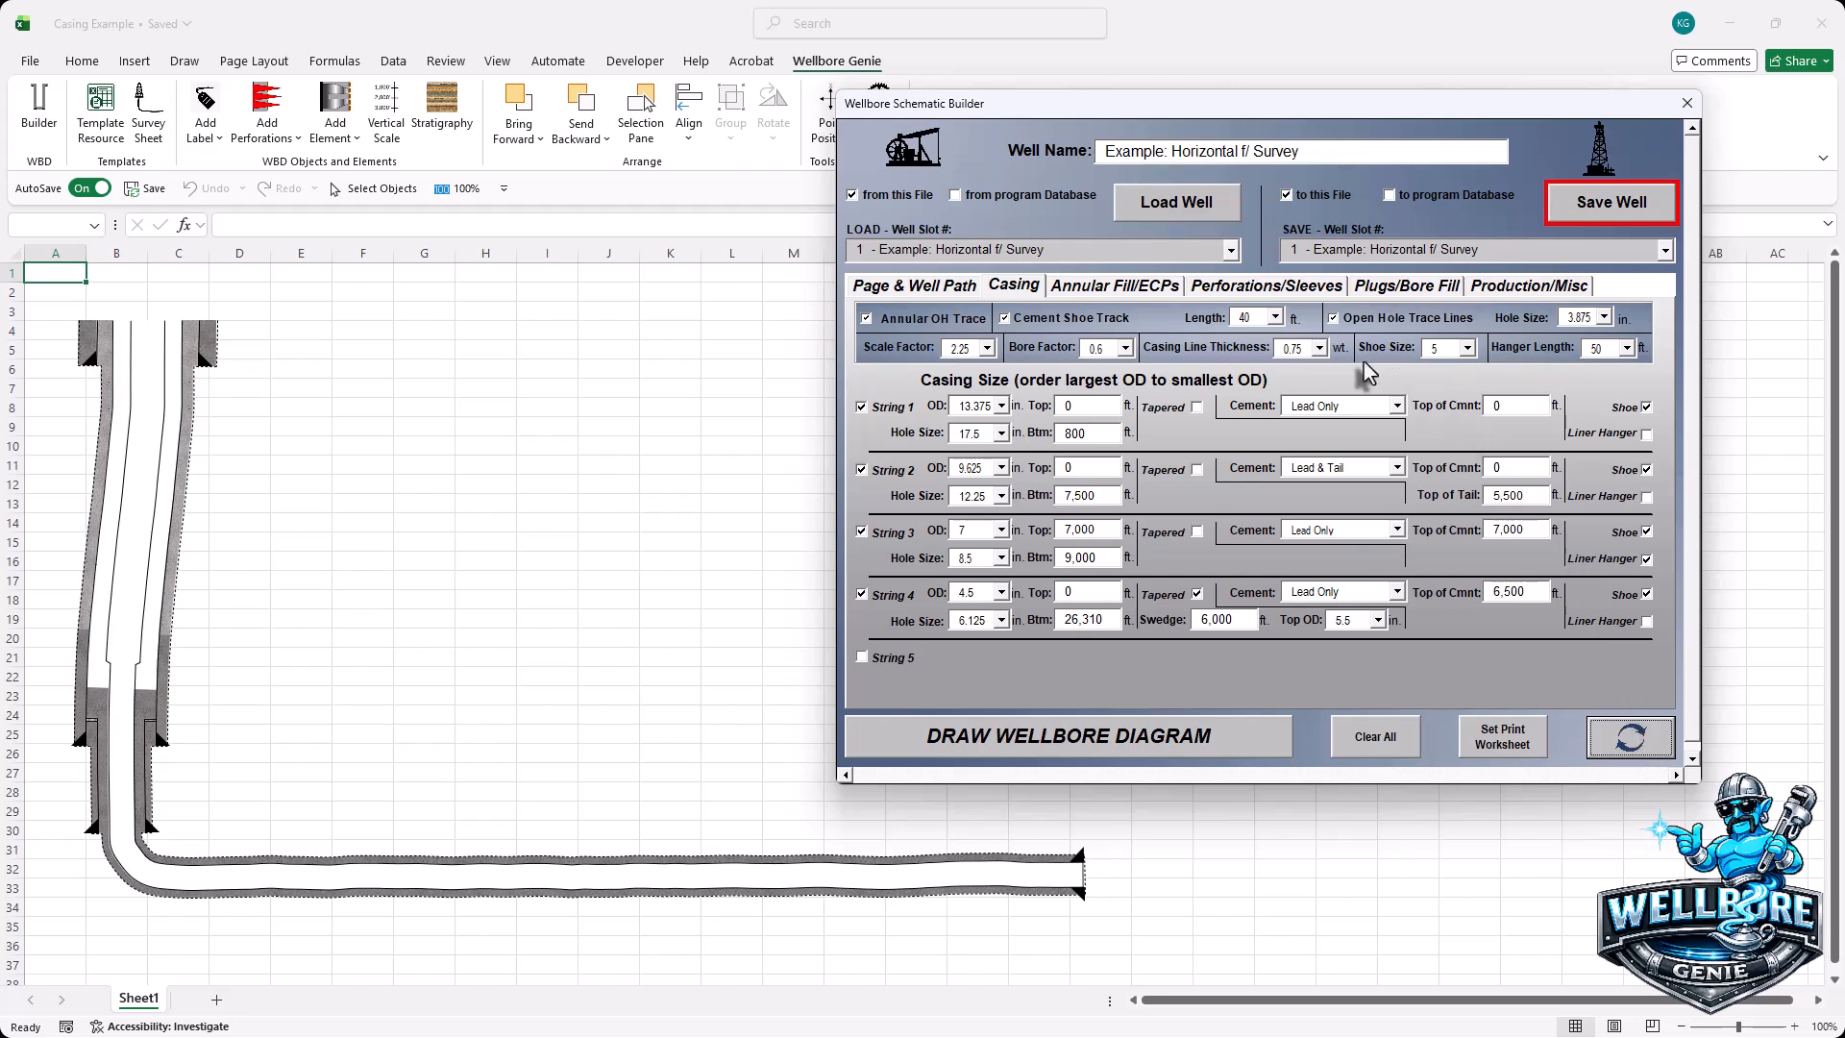
- Set the shoe size to 3 and redraw the schematic
left_click(1467, 347)
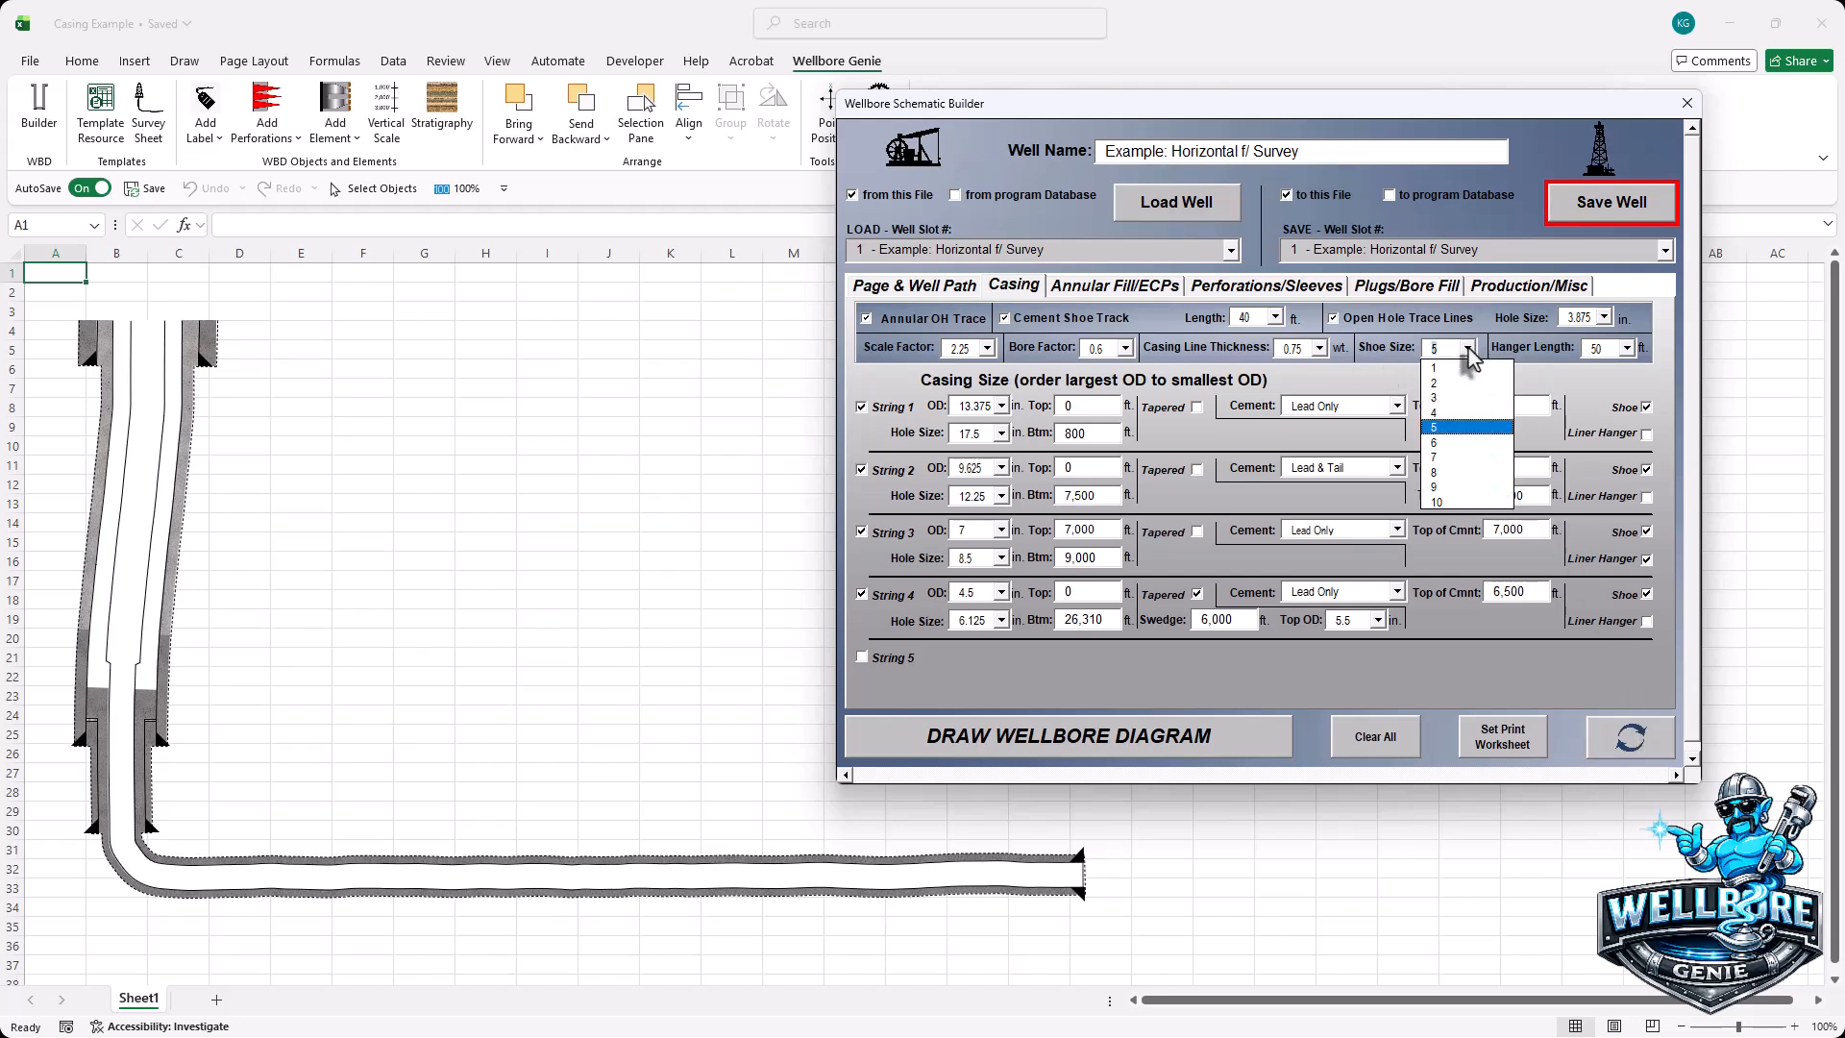
left_click(1435, 397)
left_click(1627, 746)
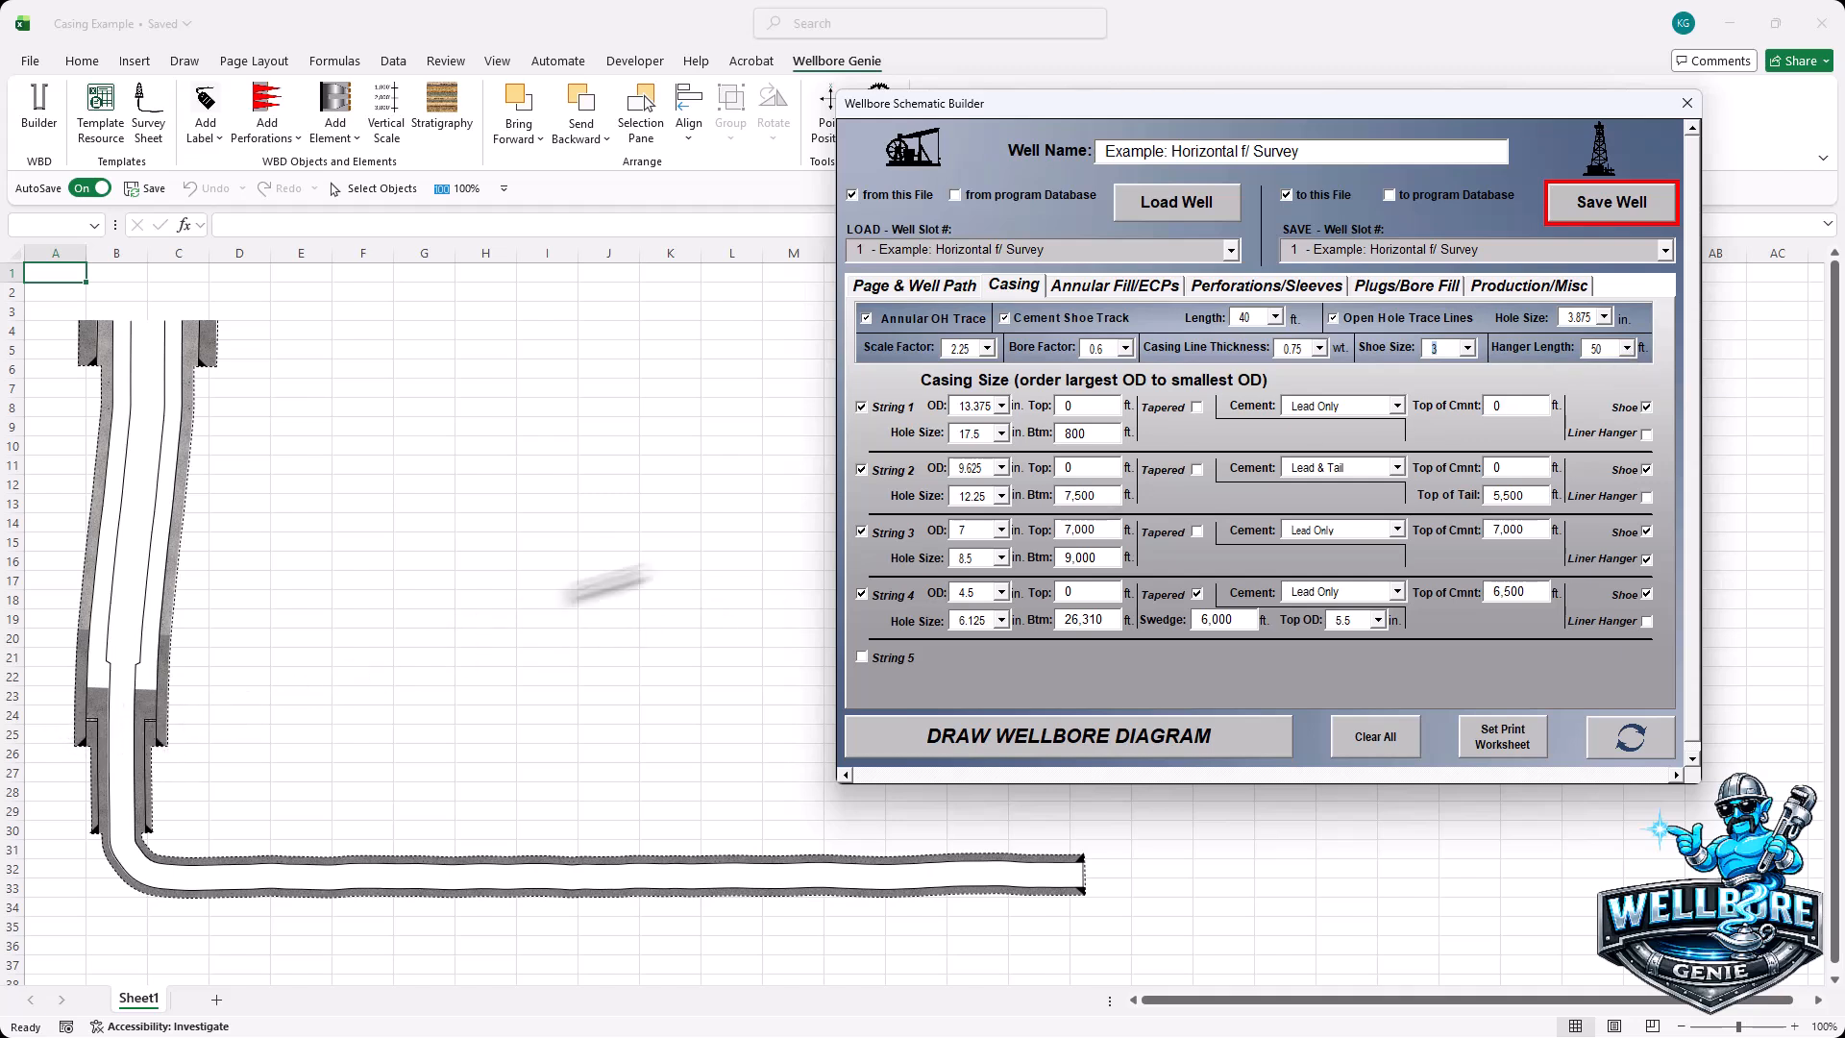
- Set the liner hanger length to 150 ft and redraw the schematic
left_click(1630, 349)
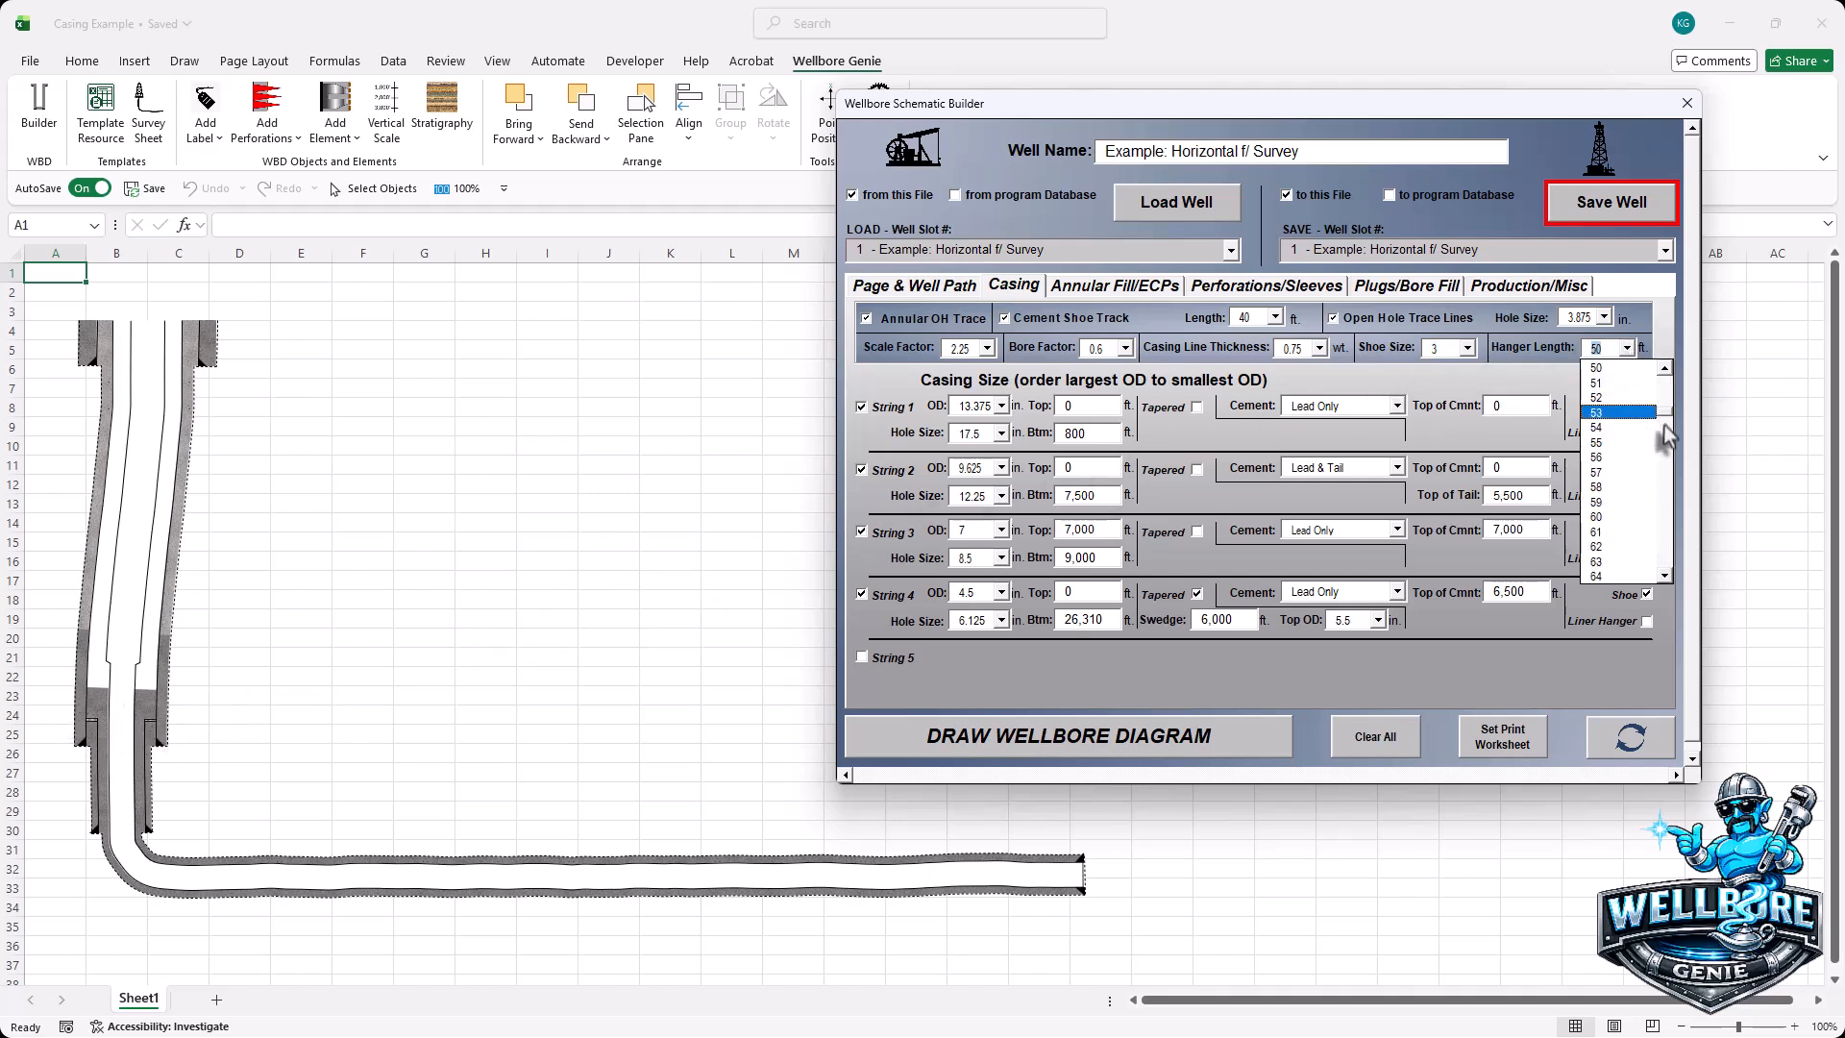
left_click_drag(1667, 413, 1674, 477)
left_click(1593, 469)
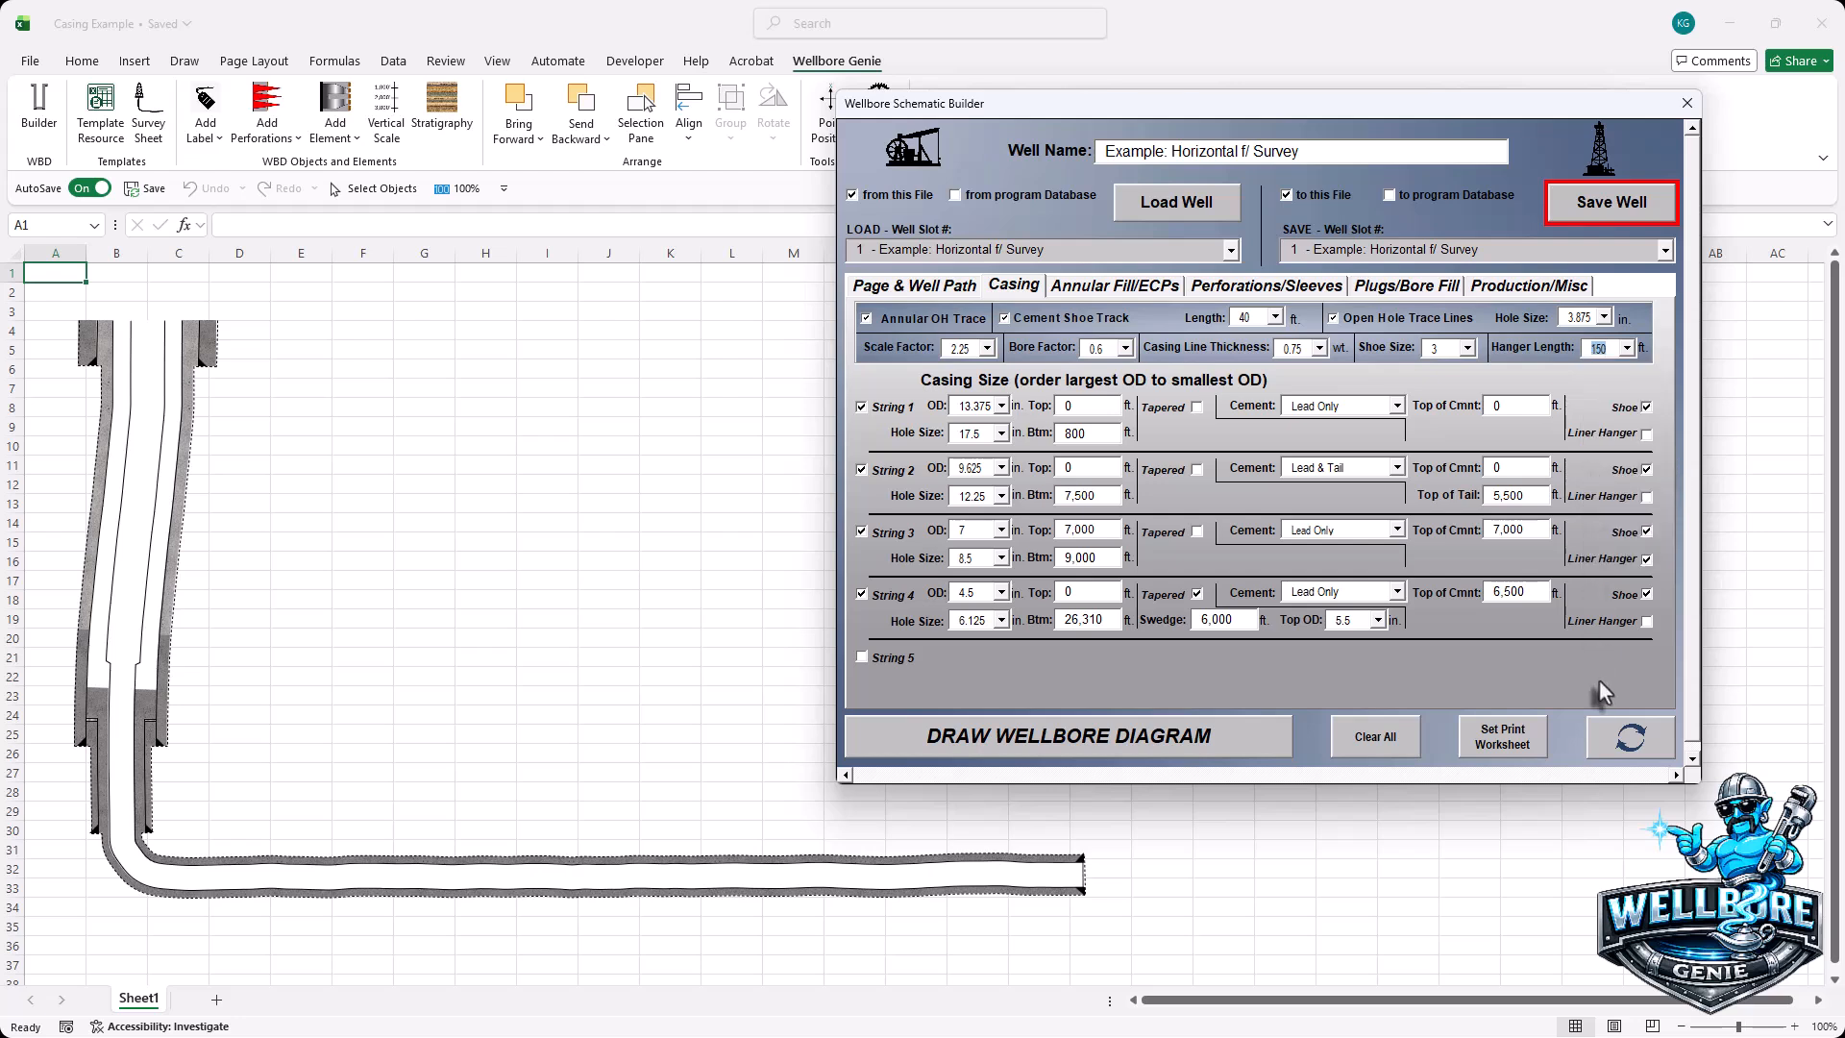
left_click(1624, 752)
left_click(865, 321)
left_click(1640, 746)
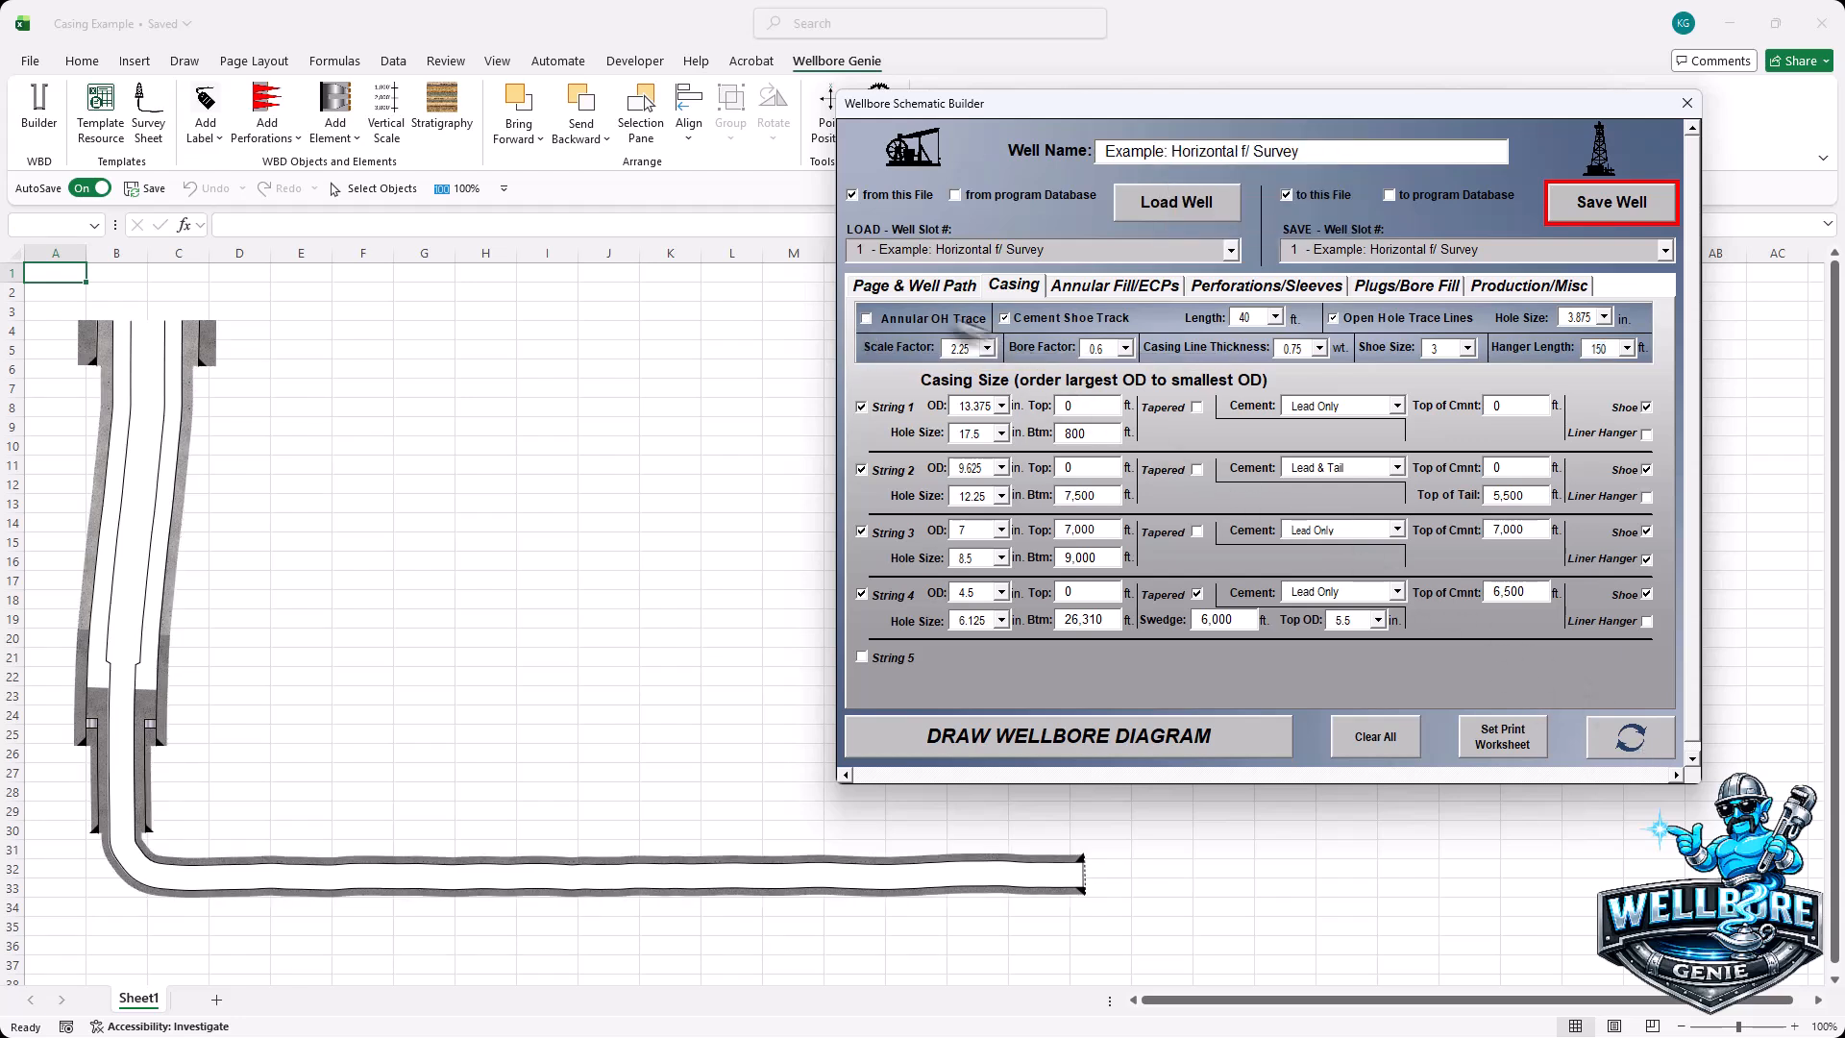
left_click(865, 317)
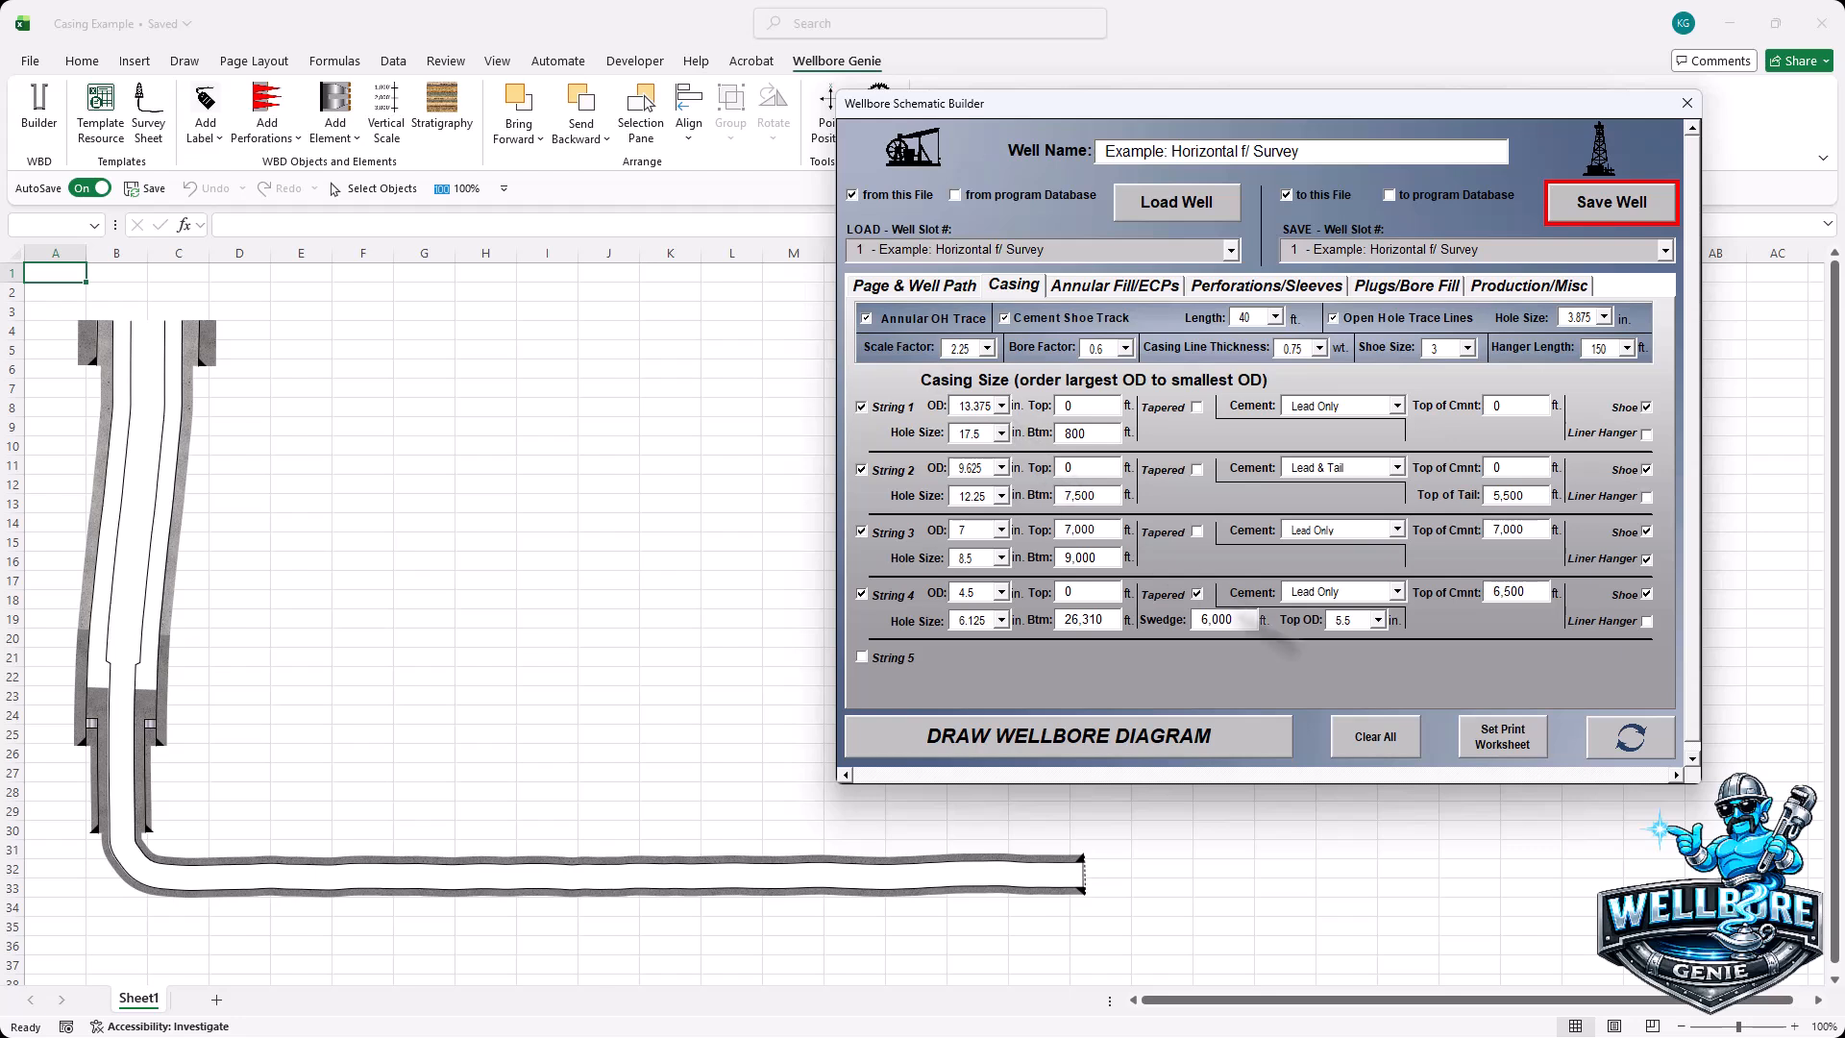
left_click(1620, 748)
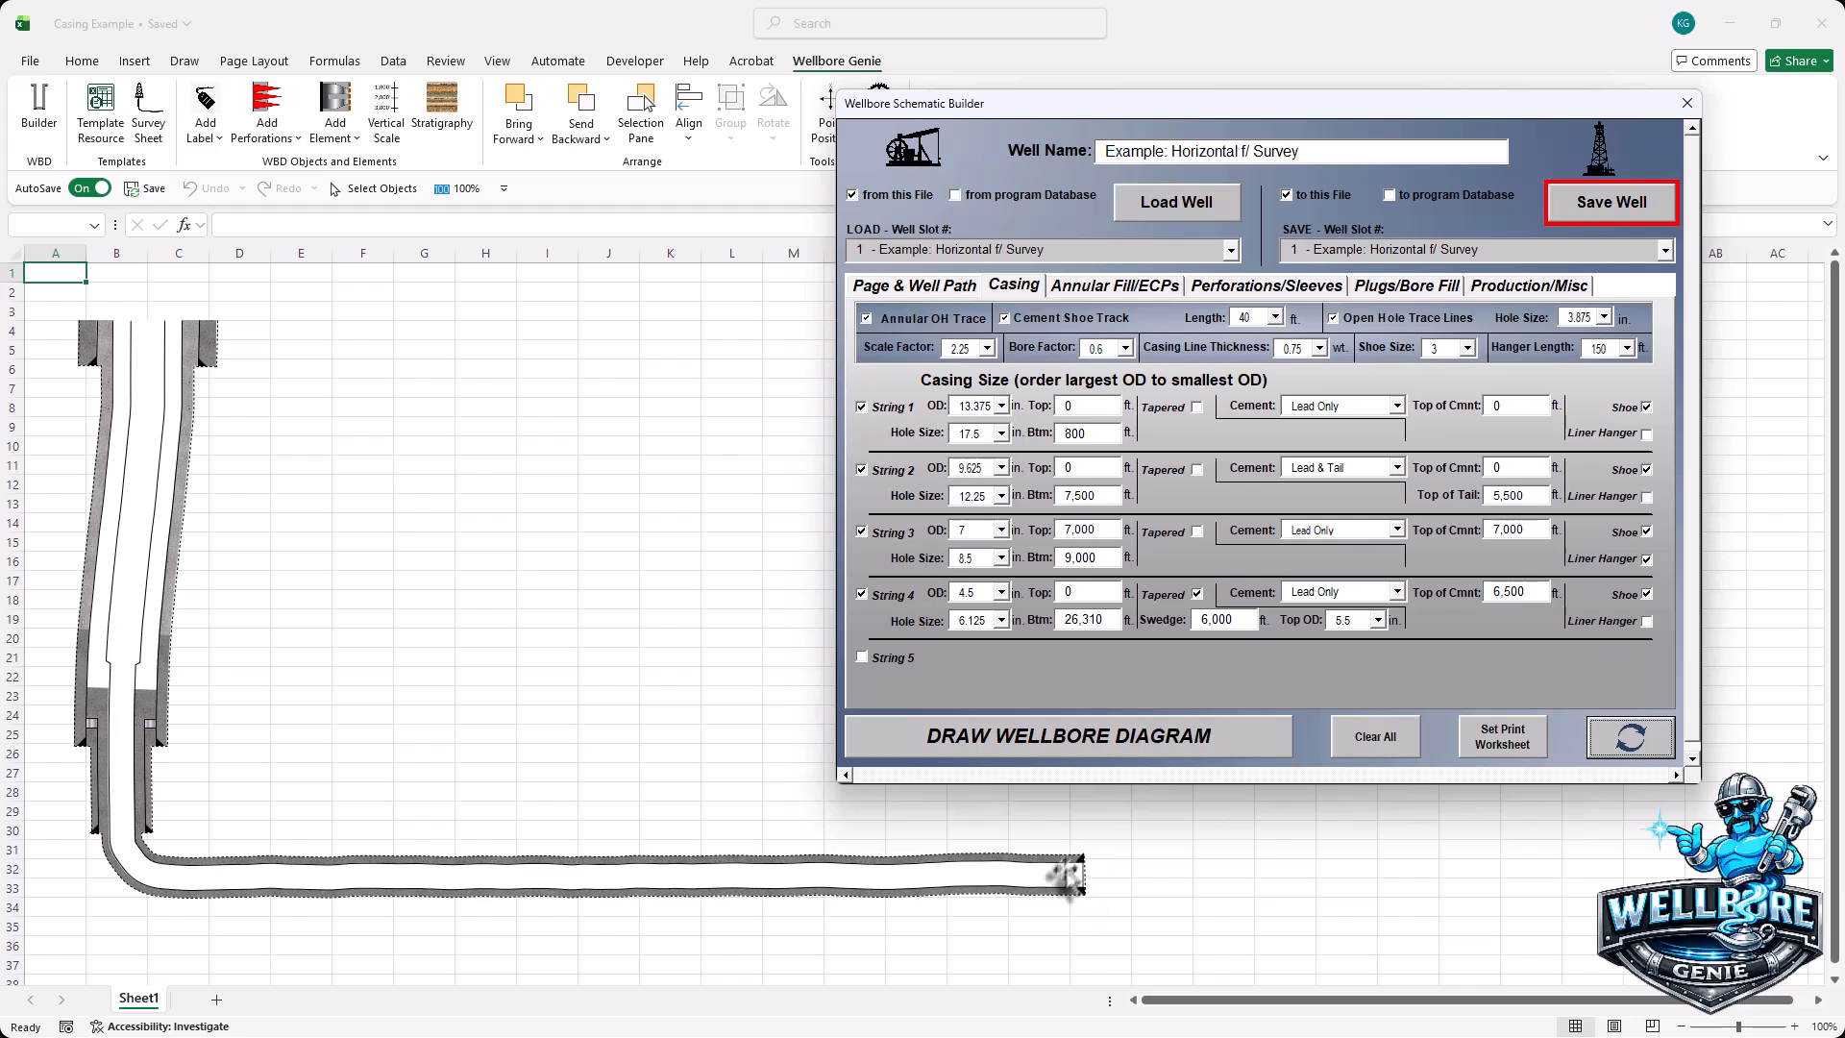
- Set the cement shoe track length to 120 ft and redraw the schematic
left_click(1278, 320)
left_click_drag(1313, 344, 1317, 456)
left_click(1250, 339)
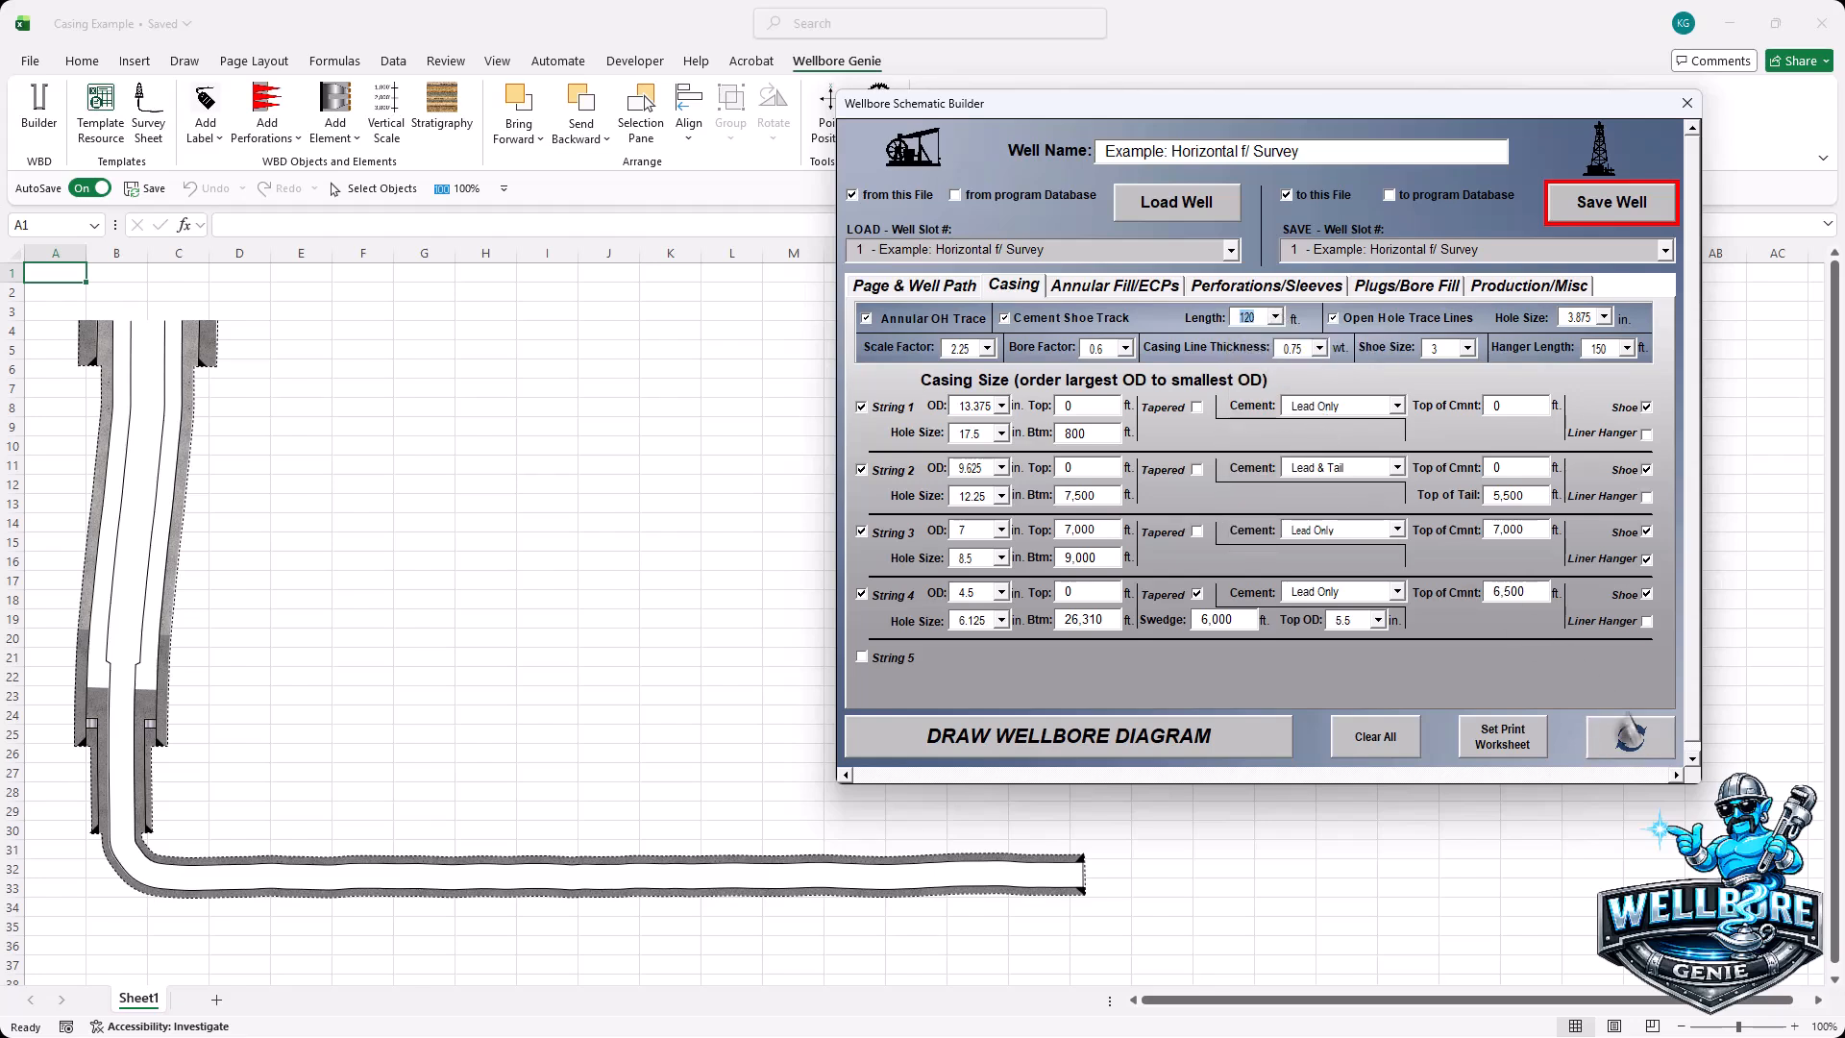
left_click(1633, 750)
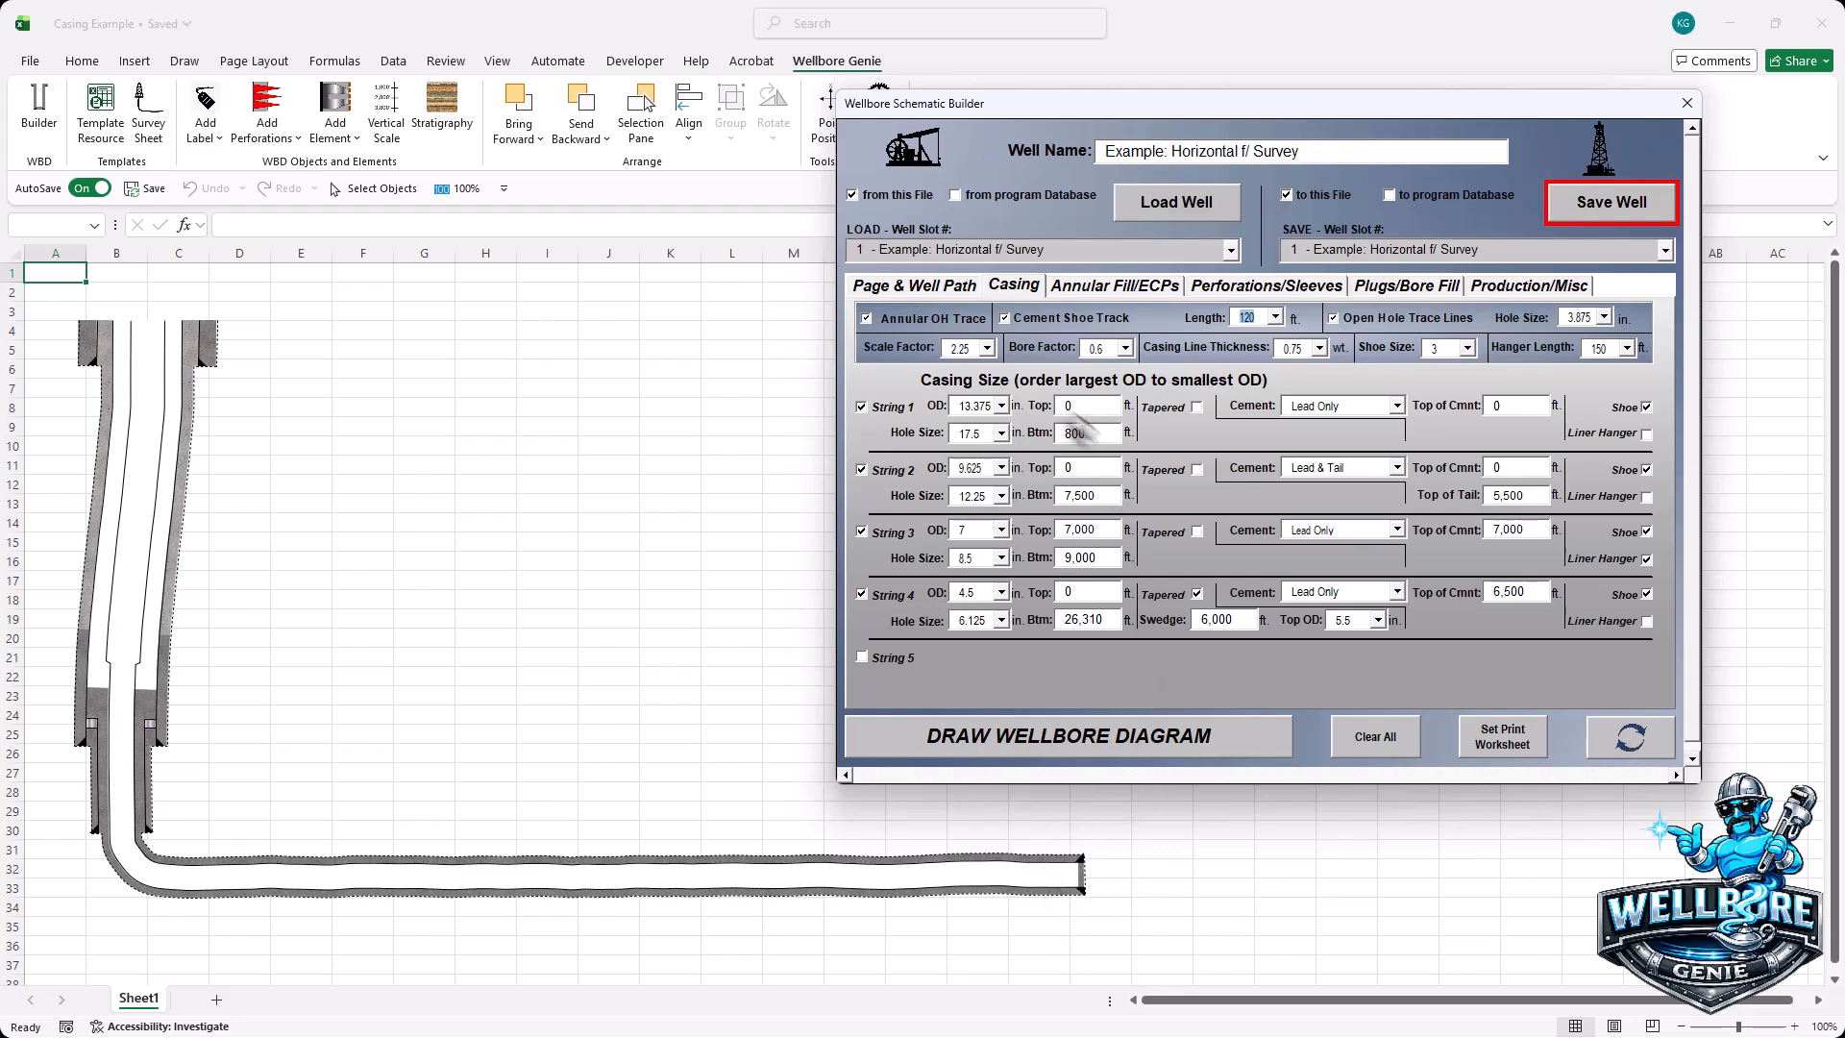
- Toggle the cement shoe track off and back on, redrawing the schematic each time
left_click(1004, 318)
left_click(1664, 745)
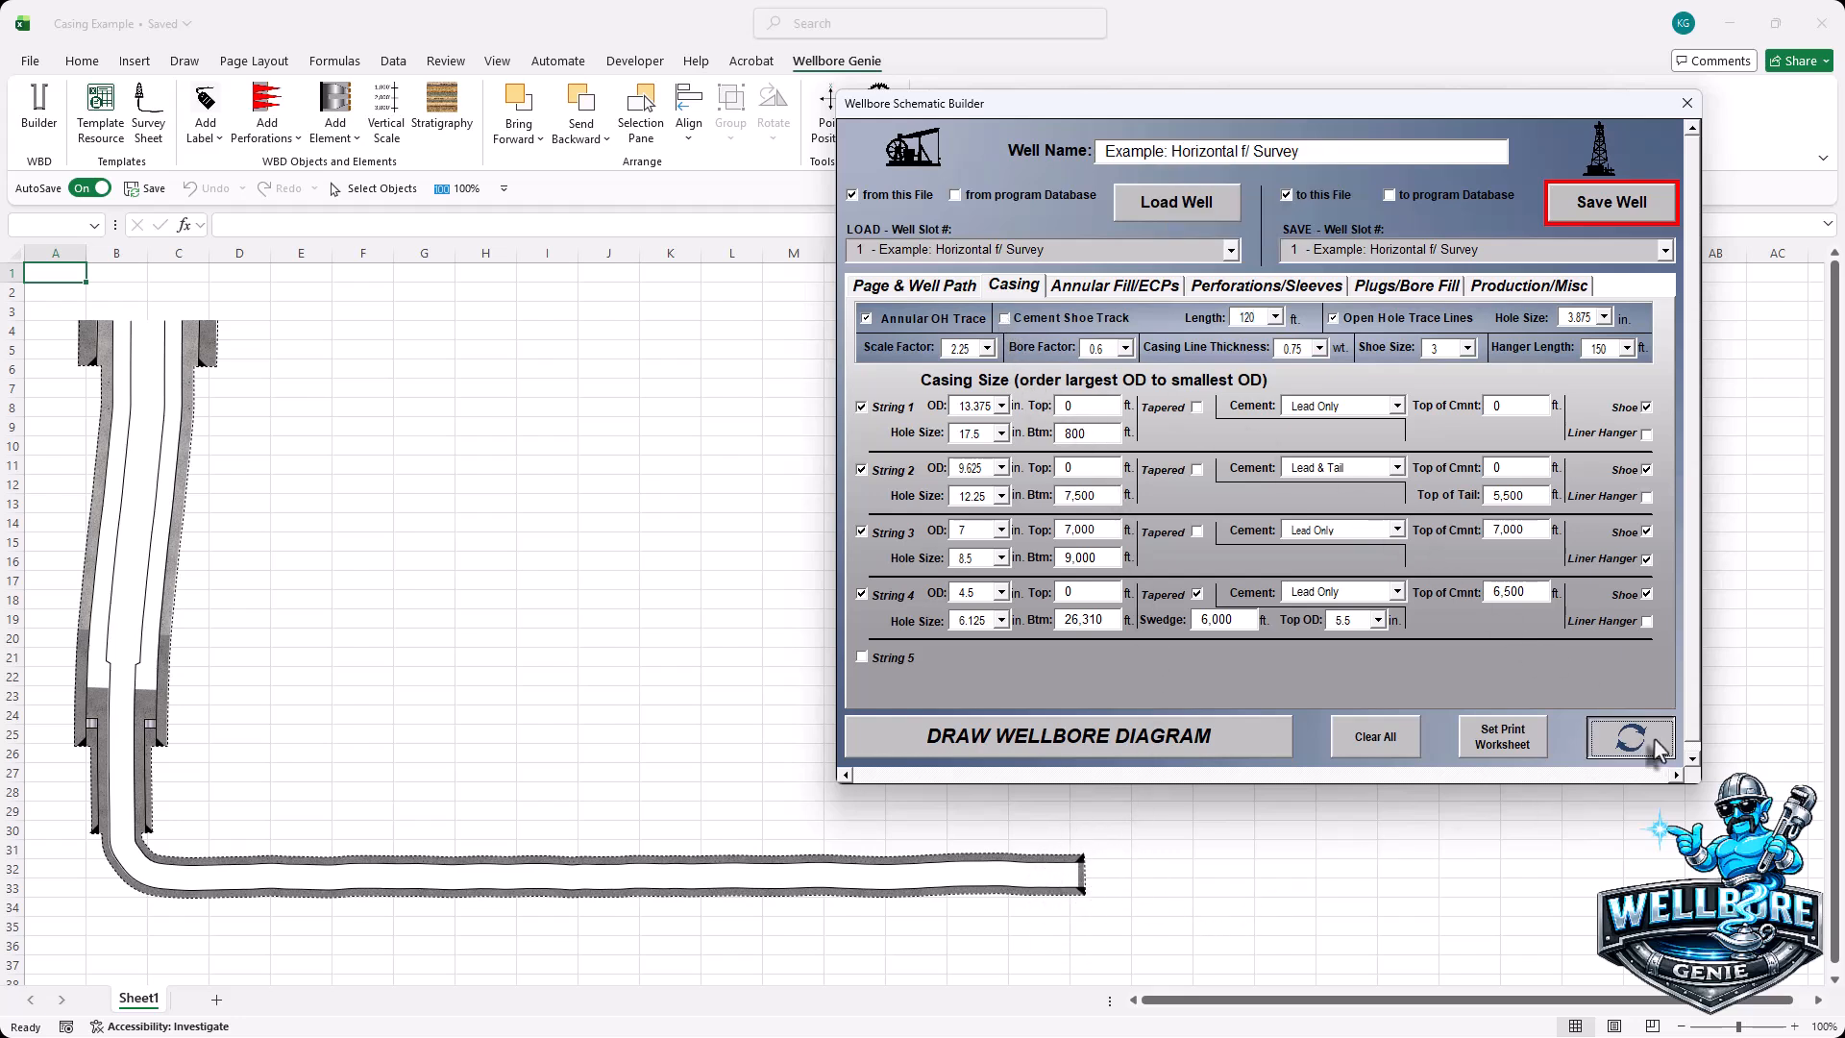
left_click(1005, 318)
left_click(1631, 741)
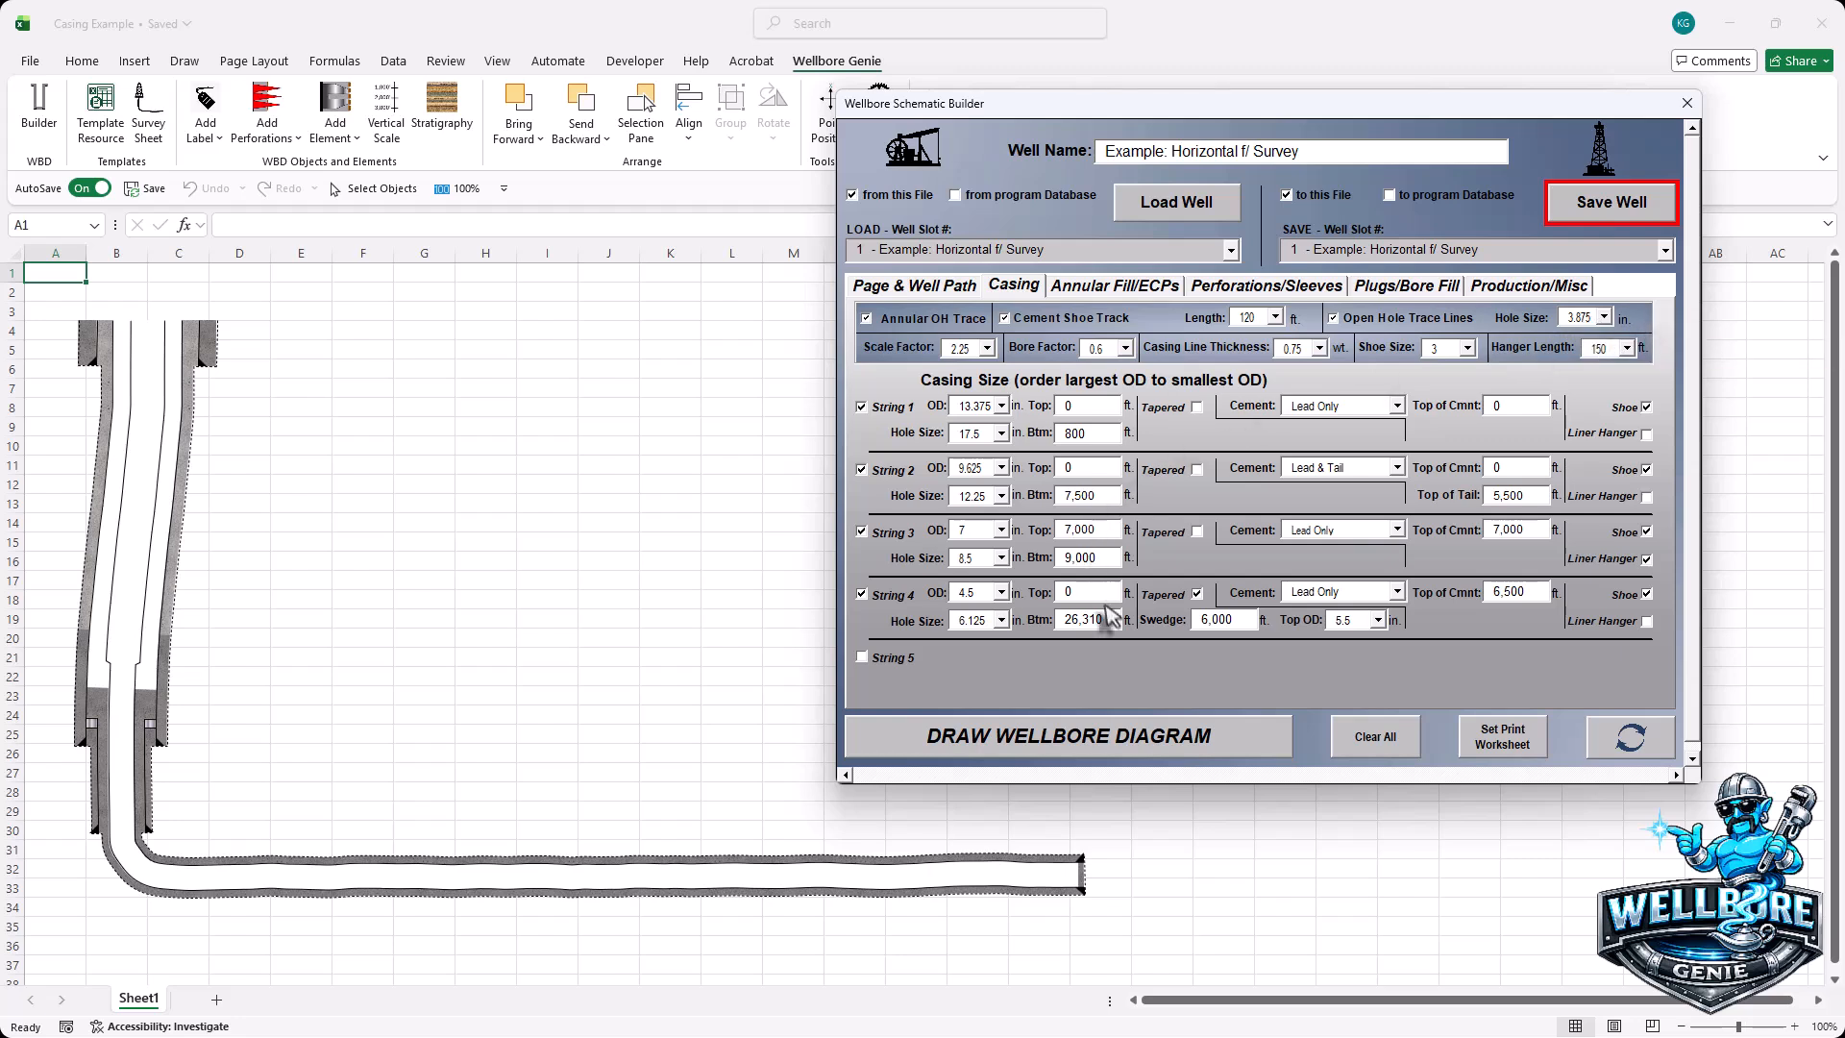
- Change String 4's bottom depth from 26,310 ft to 23,000 ft
left_click_drag(1110, 620, 1036, 618)
type("23")
left_click(1605, 318)
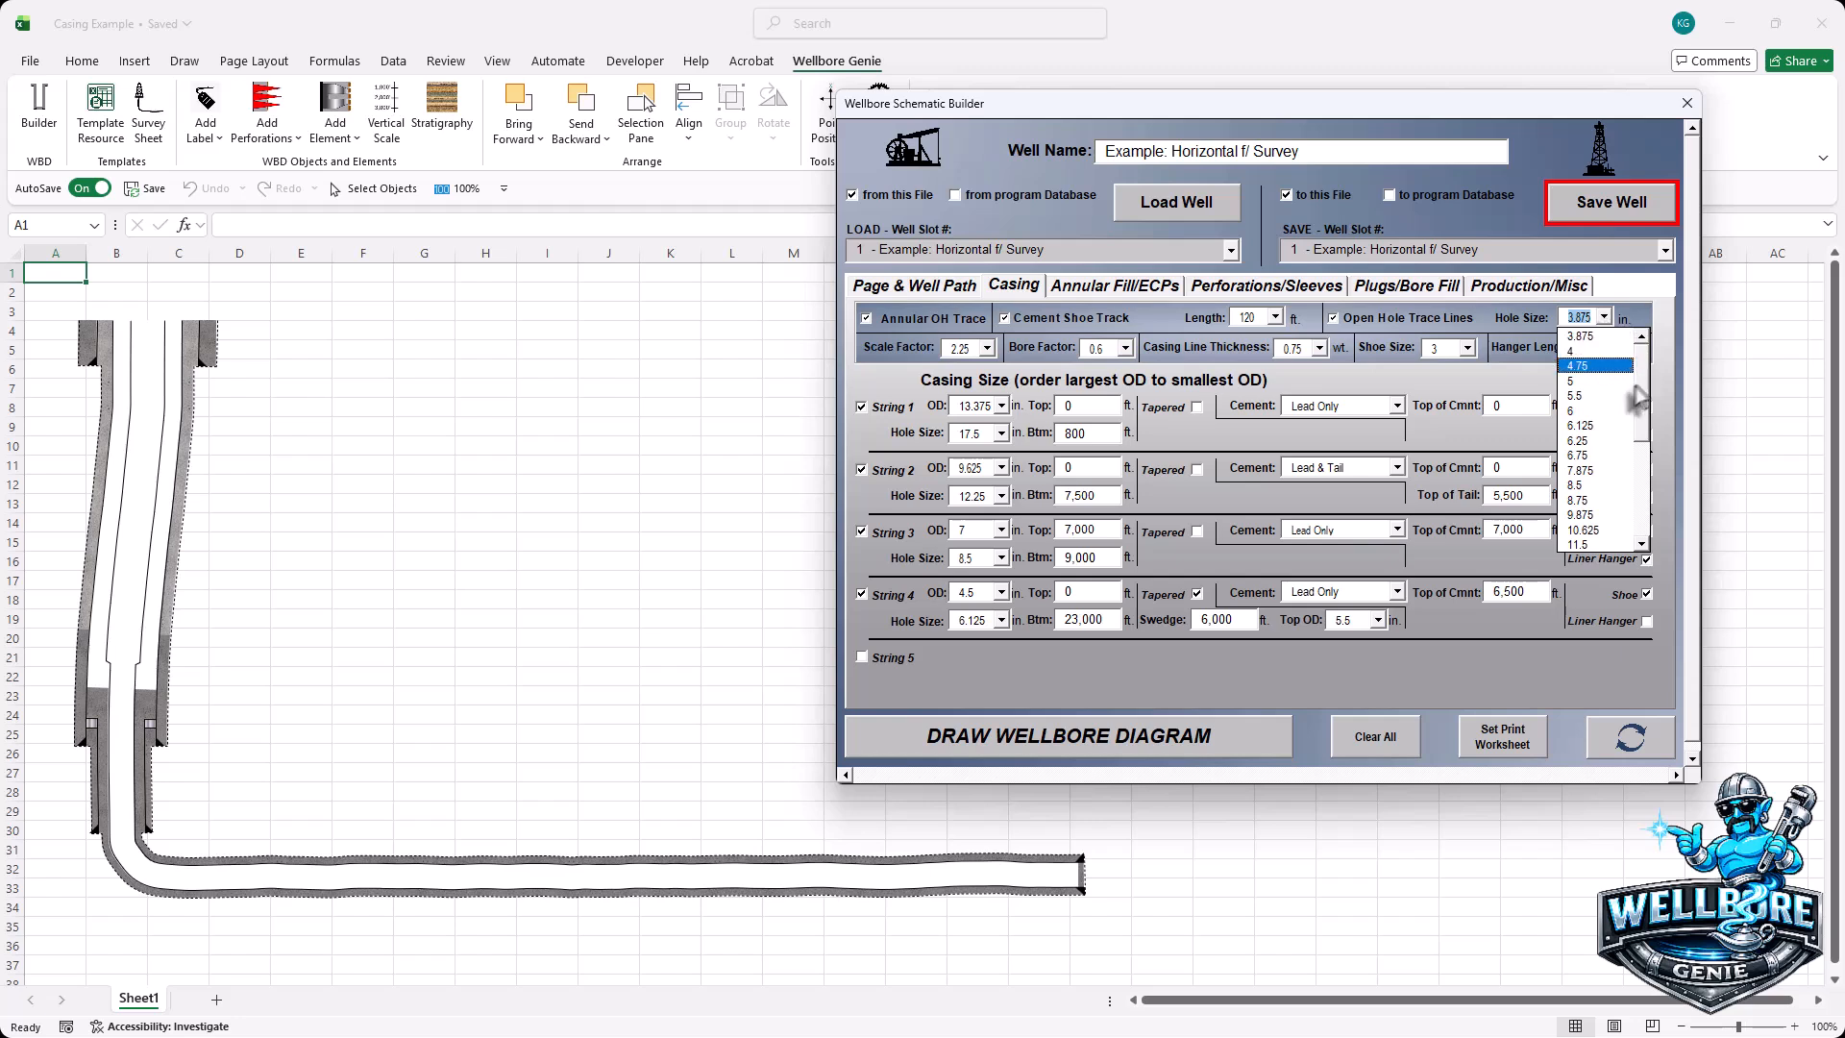
- Redraw the open-hole trace beyond String 4, trying an 8.5 in hole, then settling on 6.125 in
left_click(1592, 497)
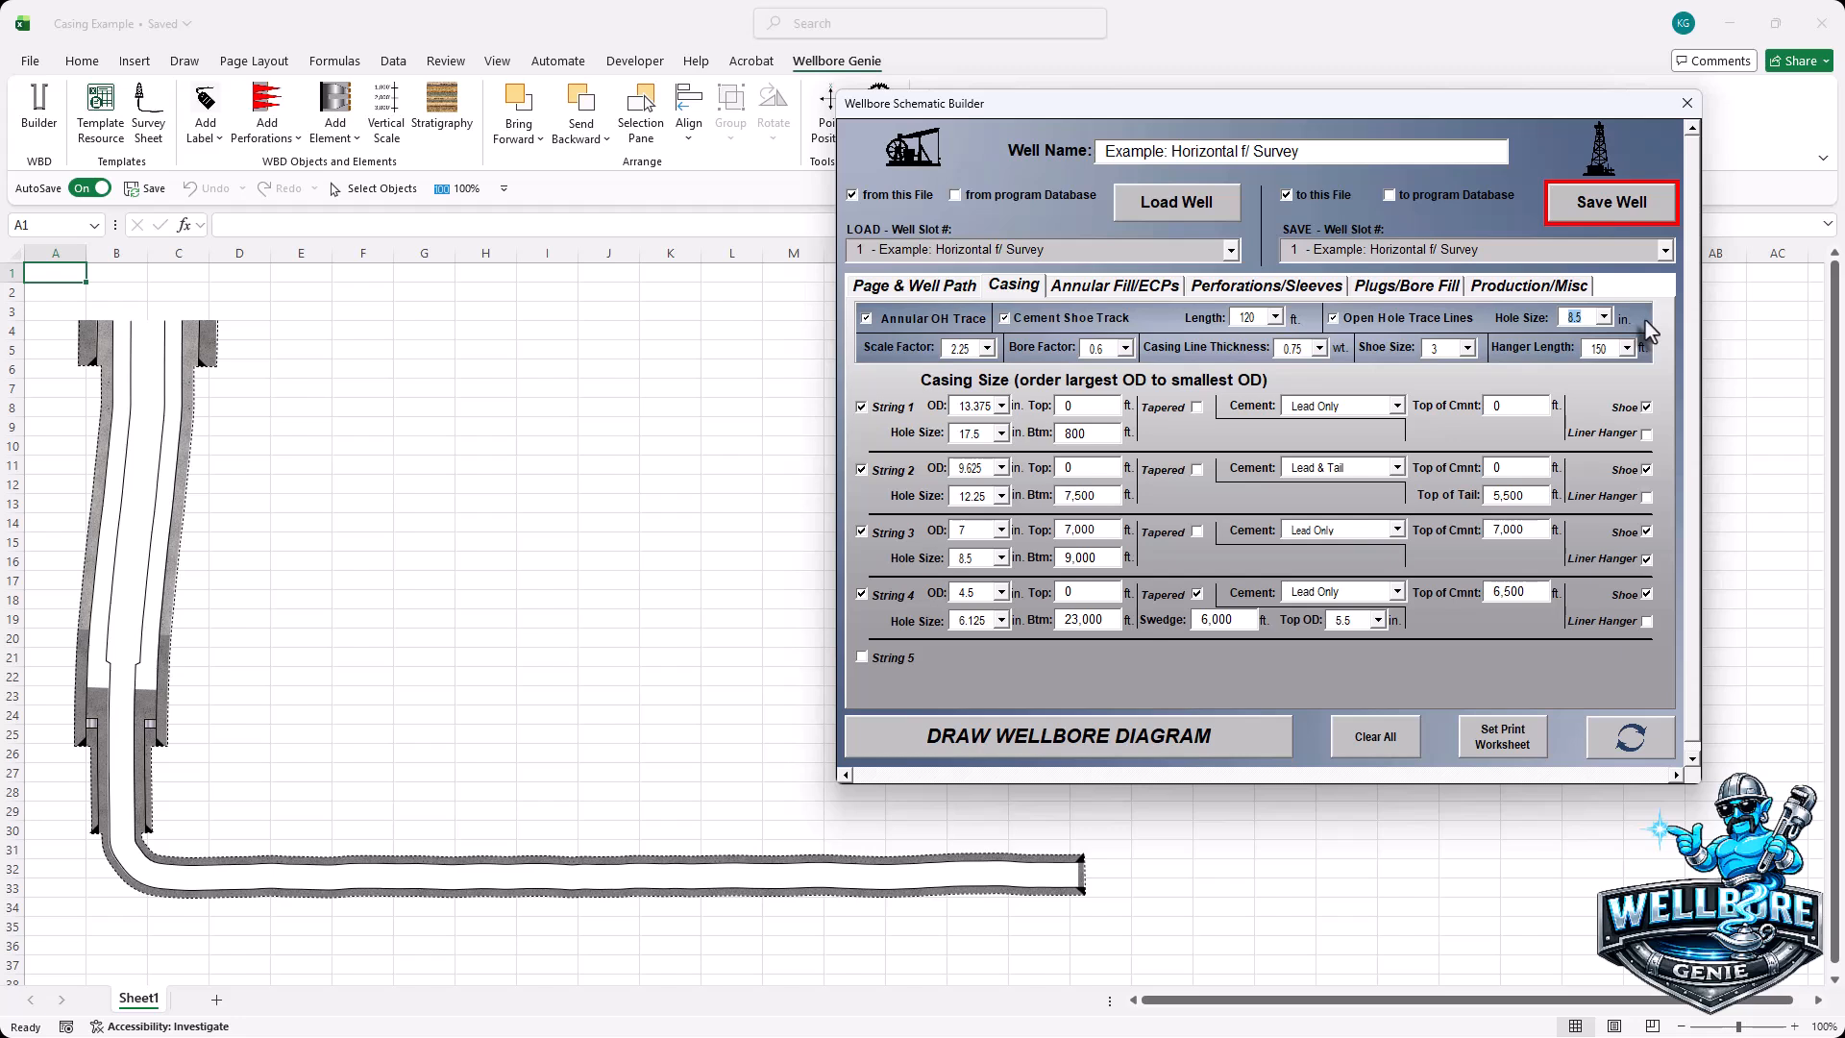
left_click(1631, 742)
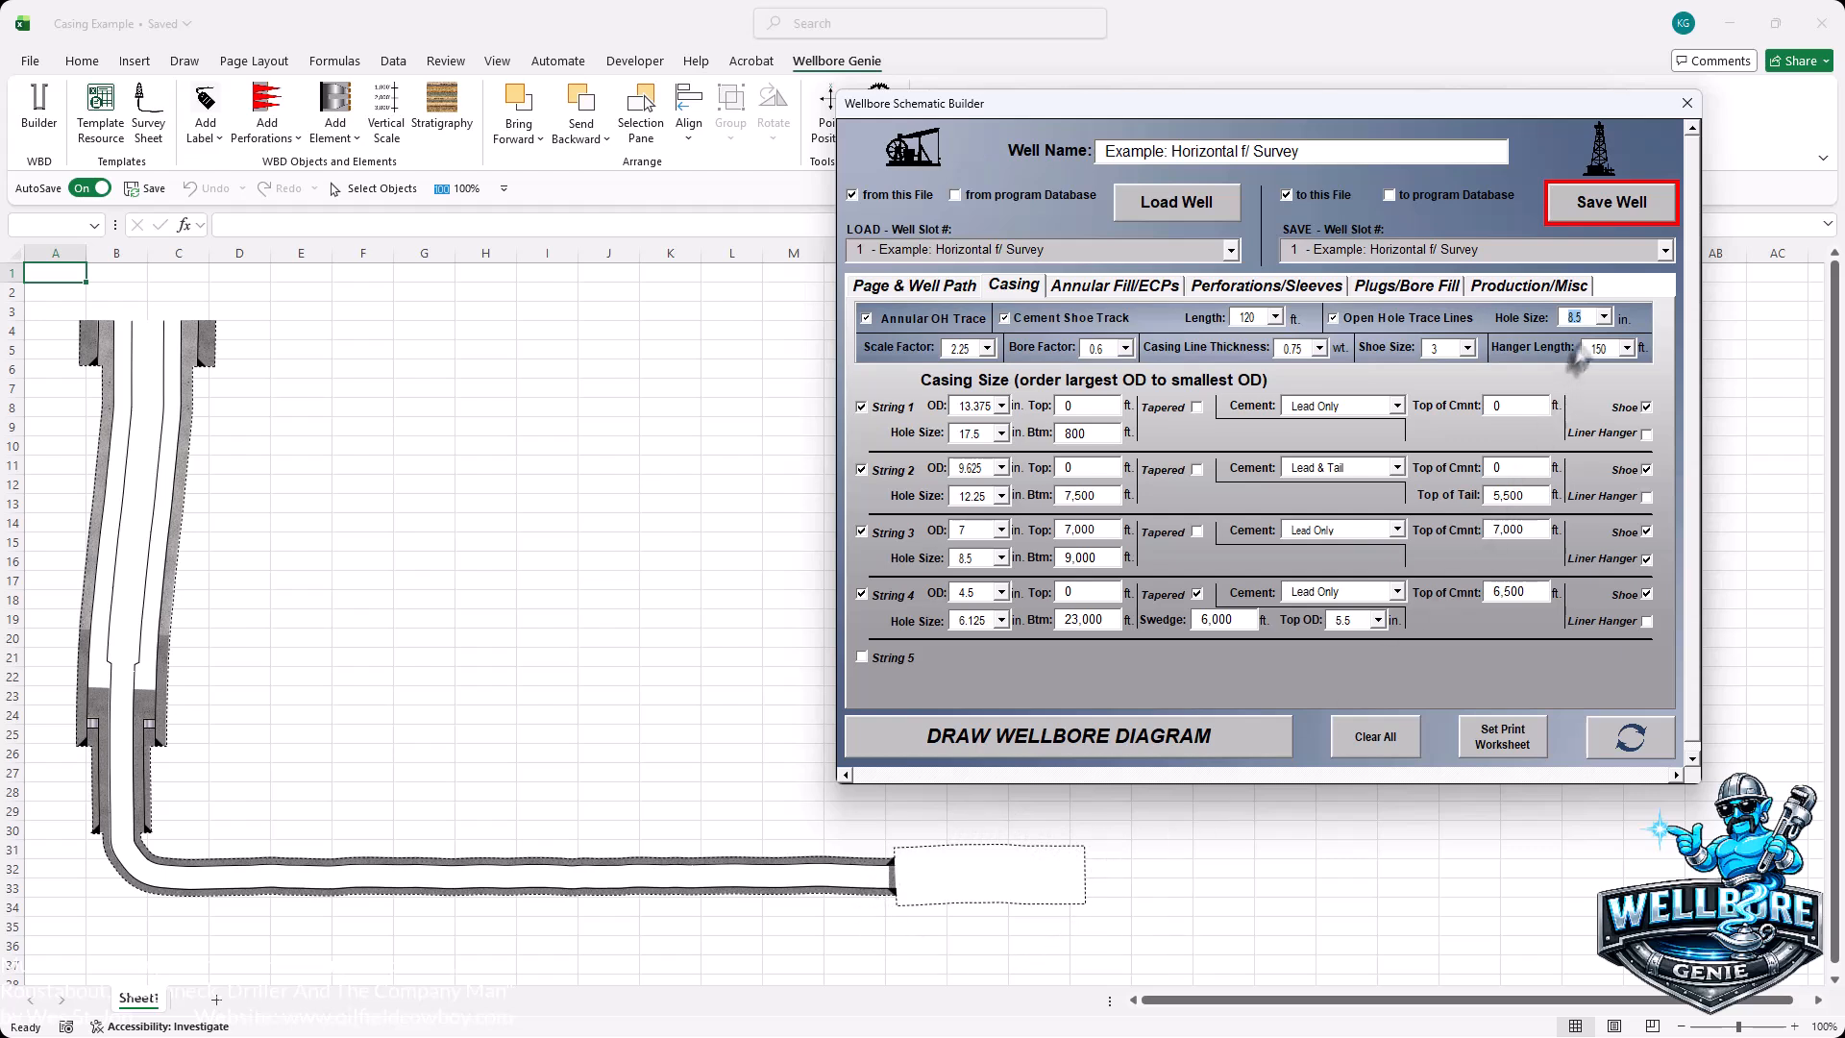
left_click(1603, 317)
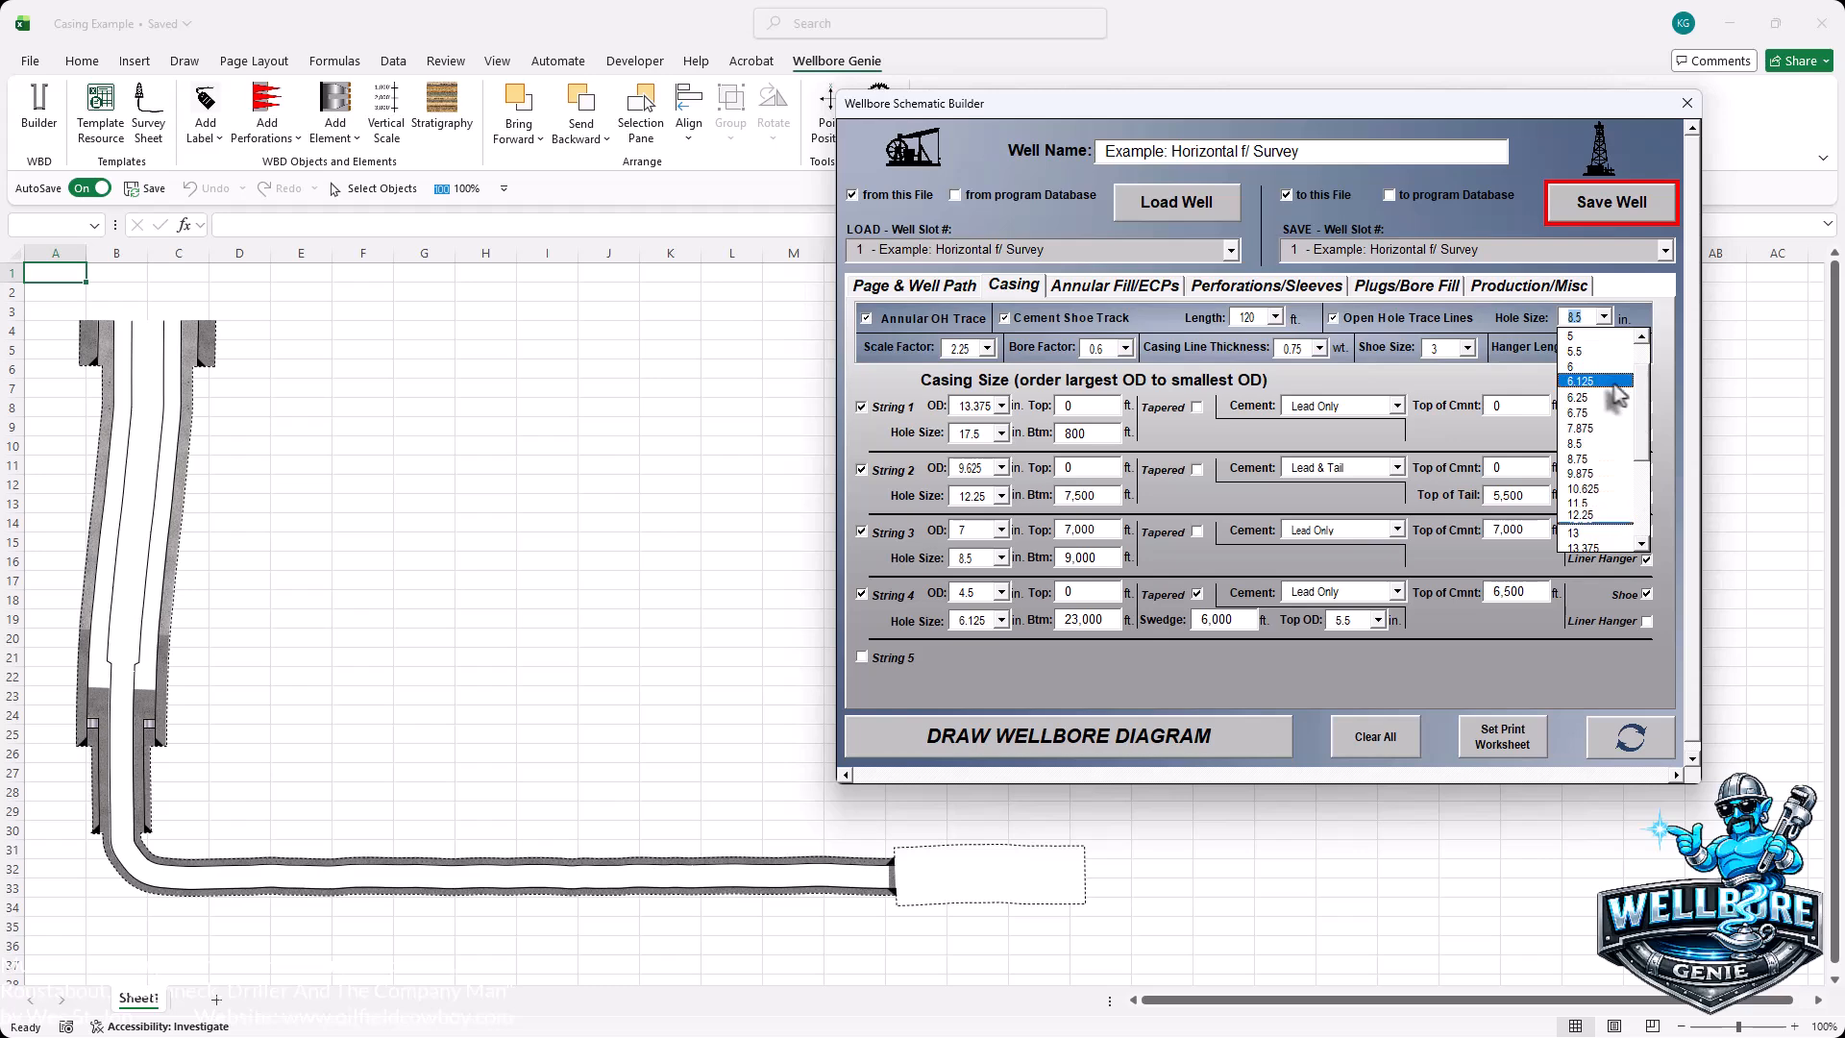
left_click(1581, 335)
left_click(1624, 747)
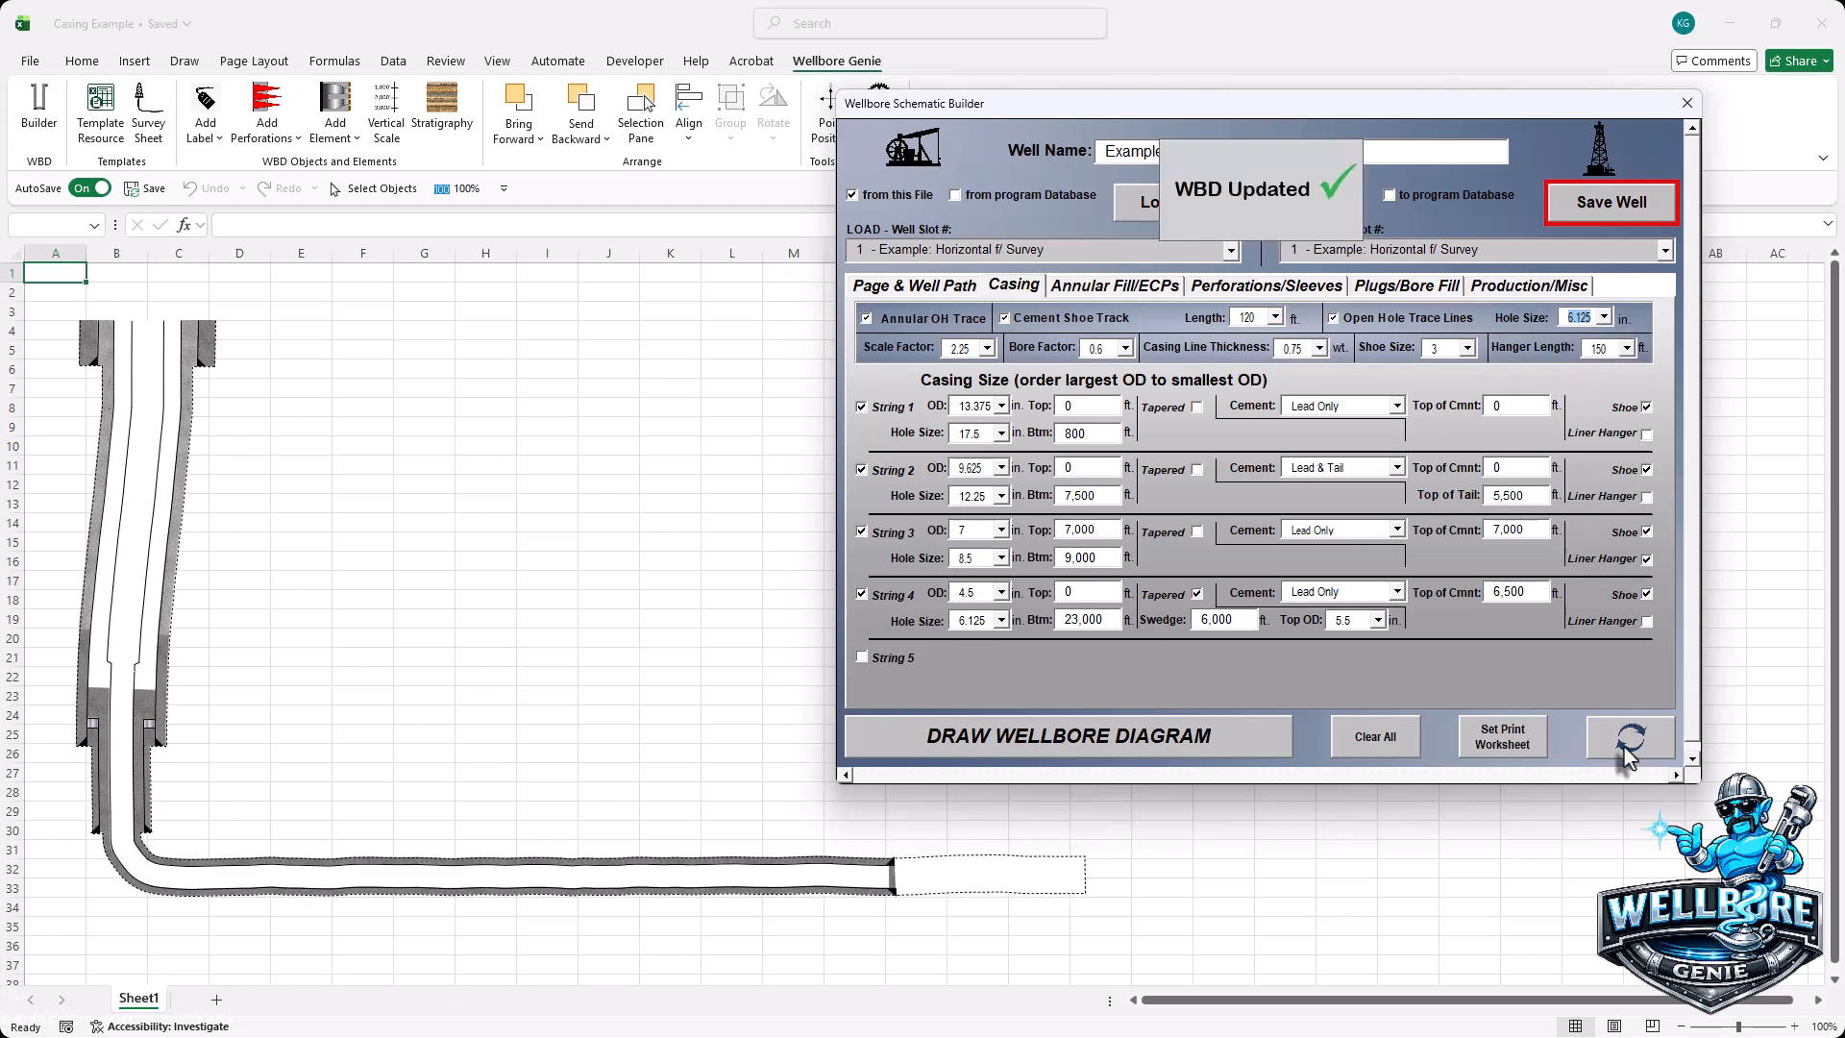
- Close the Wellbore Schematic Builder, leaving the horizontal well schematic on the sheet
left_click(1687, 104)
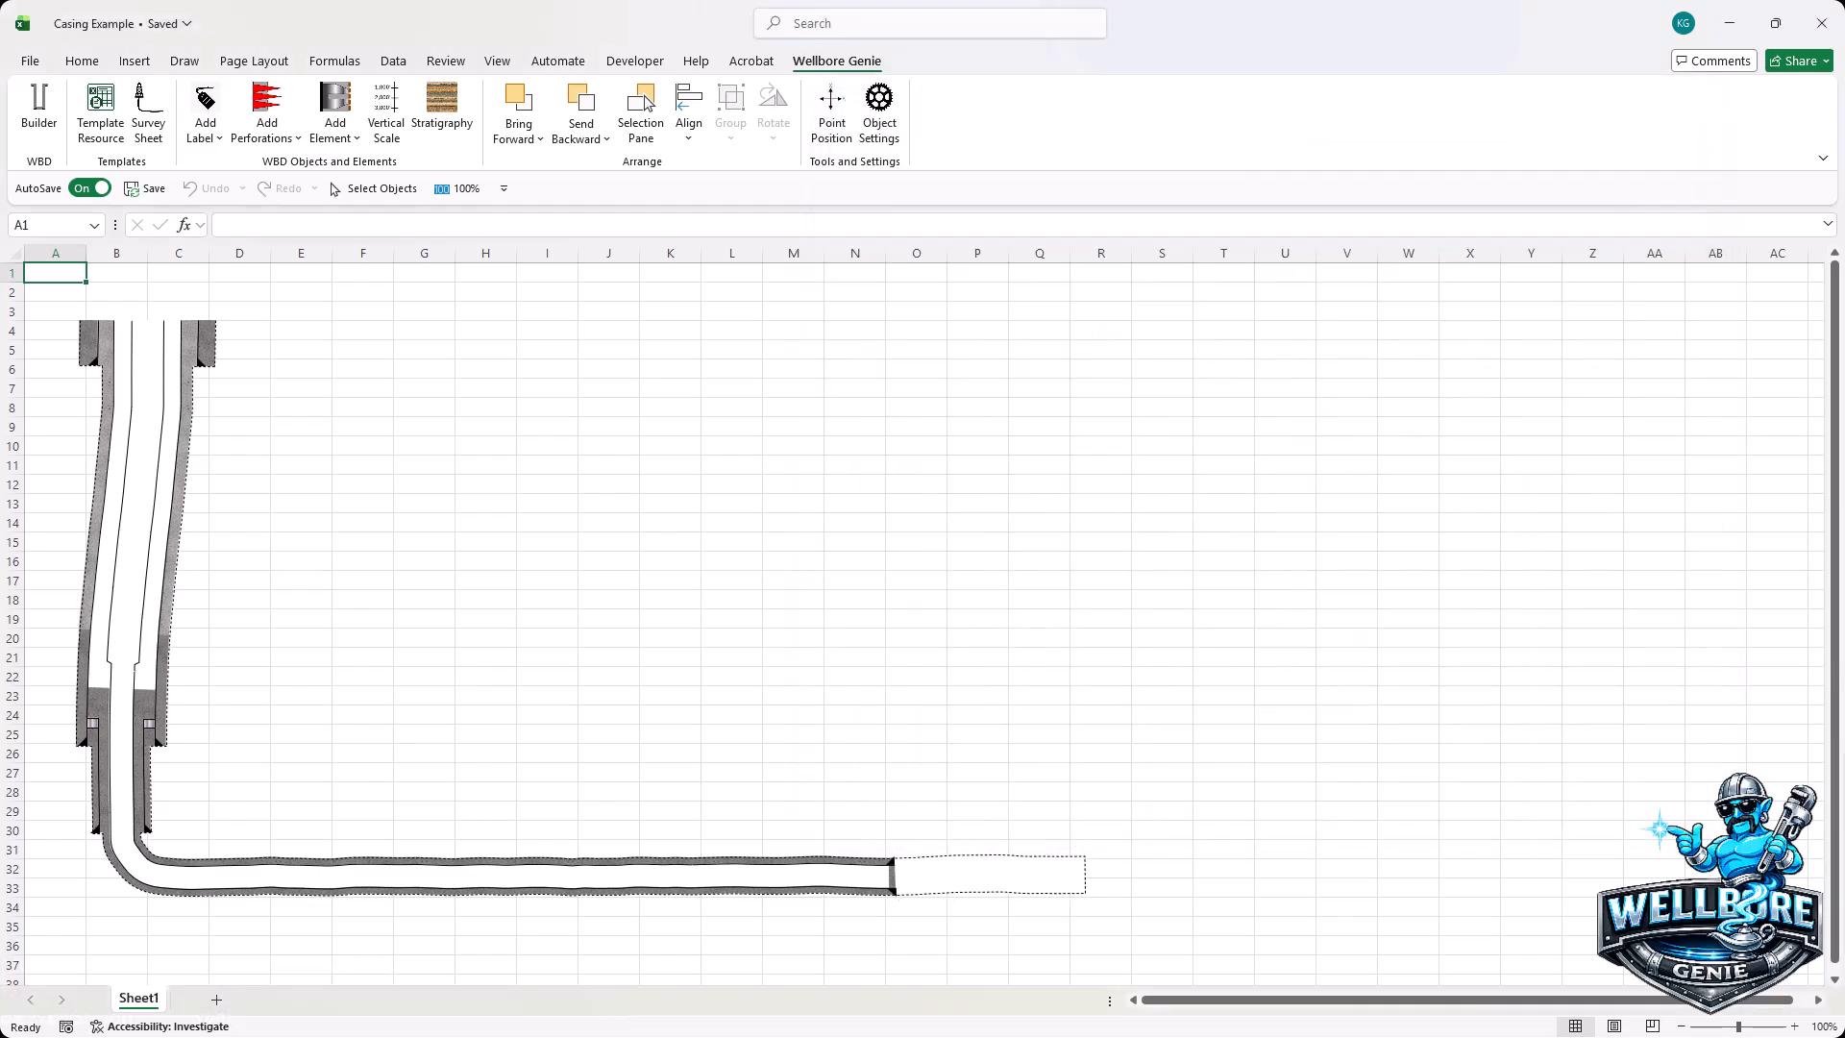